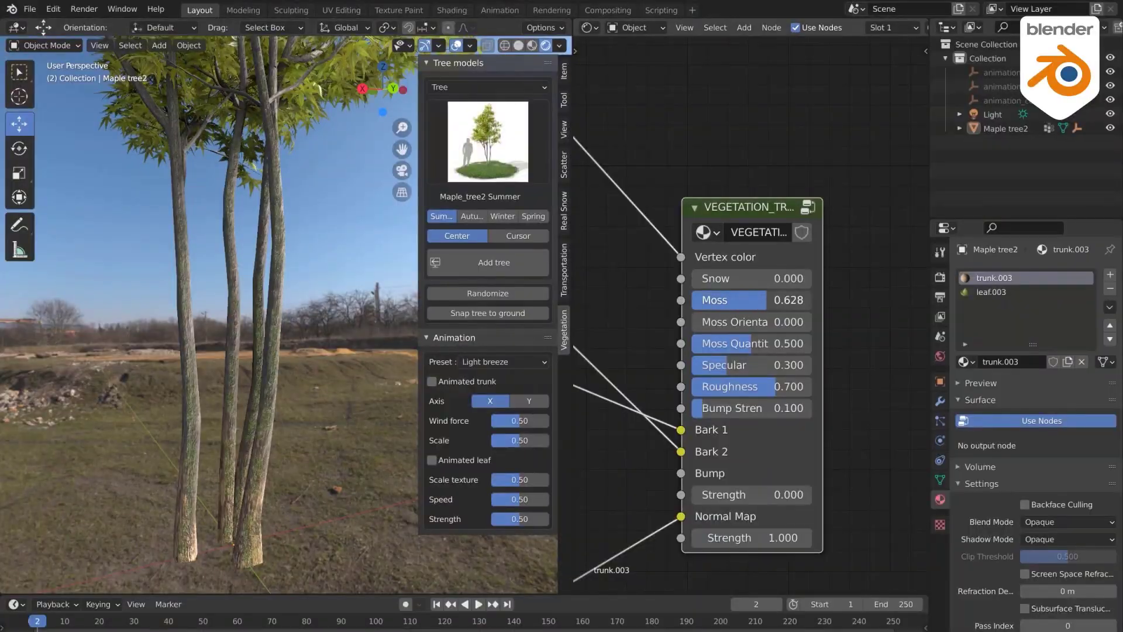
Step: In the trunk.003 material's vegetation node, set Moss to 1.000 and Moss Quantity to 0.872
{"action": "left_click_drag", "start_coordinate": [767, 300], "coordinate": [812, 300]}
{"action": "middle_click_drag", "start_coordinate": [277, 366], "coordinate": [211, 363]}
{"action": "mouse_move", "coordinate": [778, 328]}
{"action": "left_mouse_down"}
{"action": "mouse_move", "coordinate": [661, 345]}
{"action": "mouse_move", "coordinate": [778, 344]}
{"action": "left_mouse_up"}
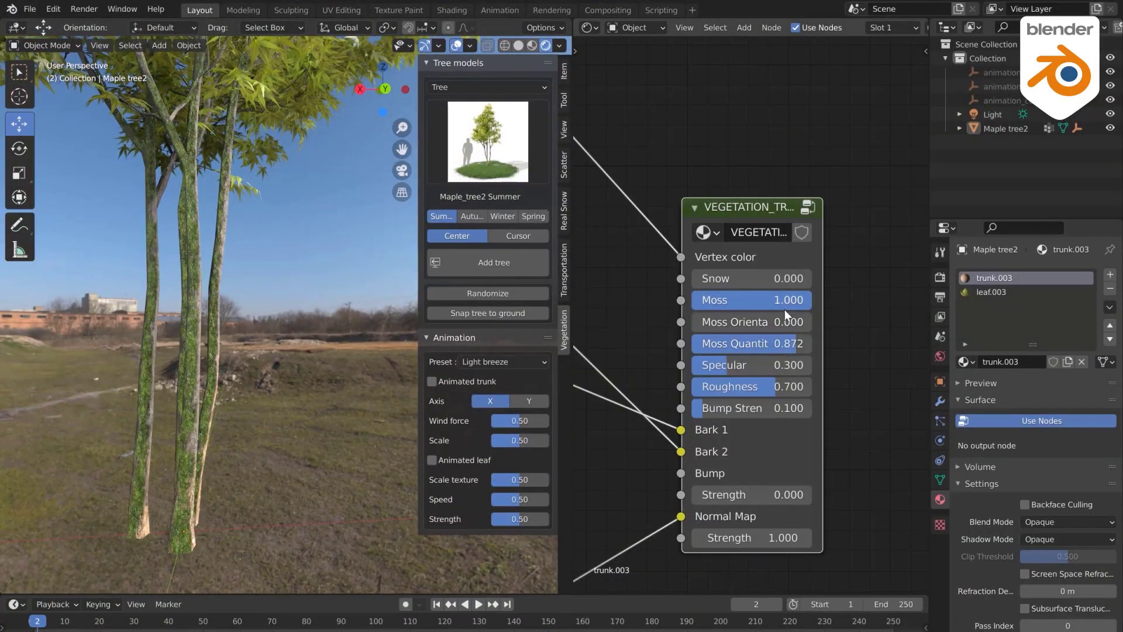
{"action": "middle_click_drag", "start_coordinate": [273, 349], "coordinate": [198, 372]}
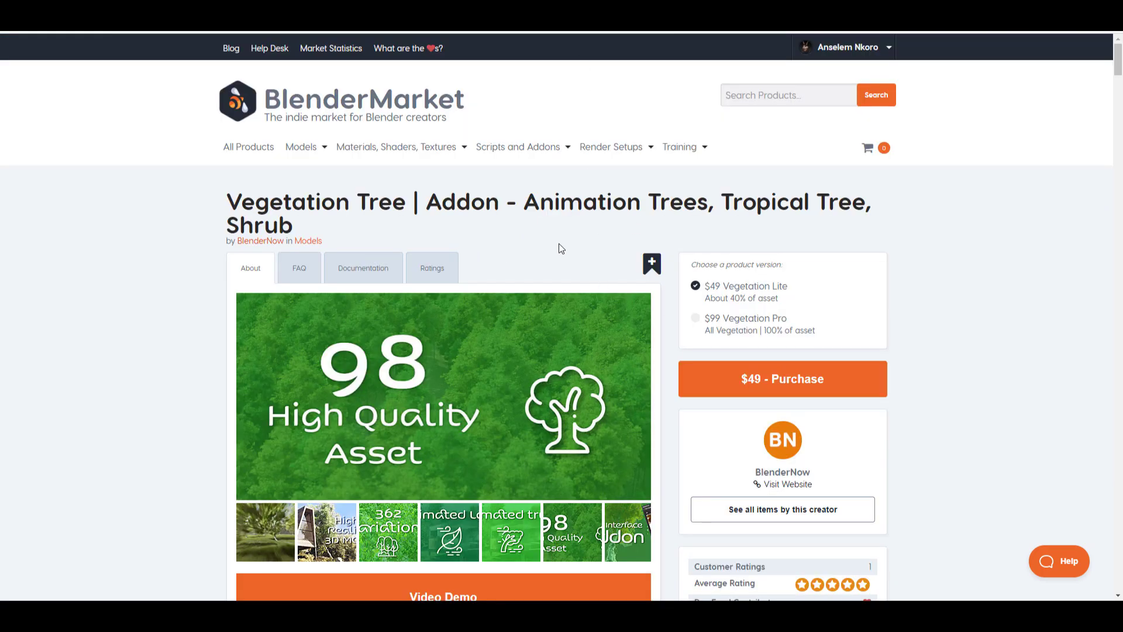
Step: Examine the Vegetation add-on's BlenderMarket product page, including the preview images and the written description of its functions
{"action": "scroll", "coordinate": [174, 448], "scroll_direction": "down", "scroll_amount": 3}
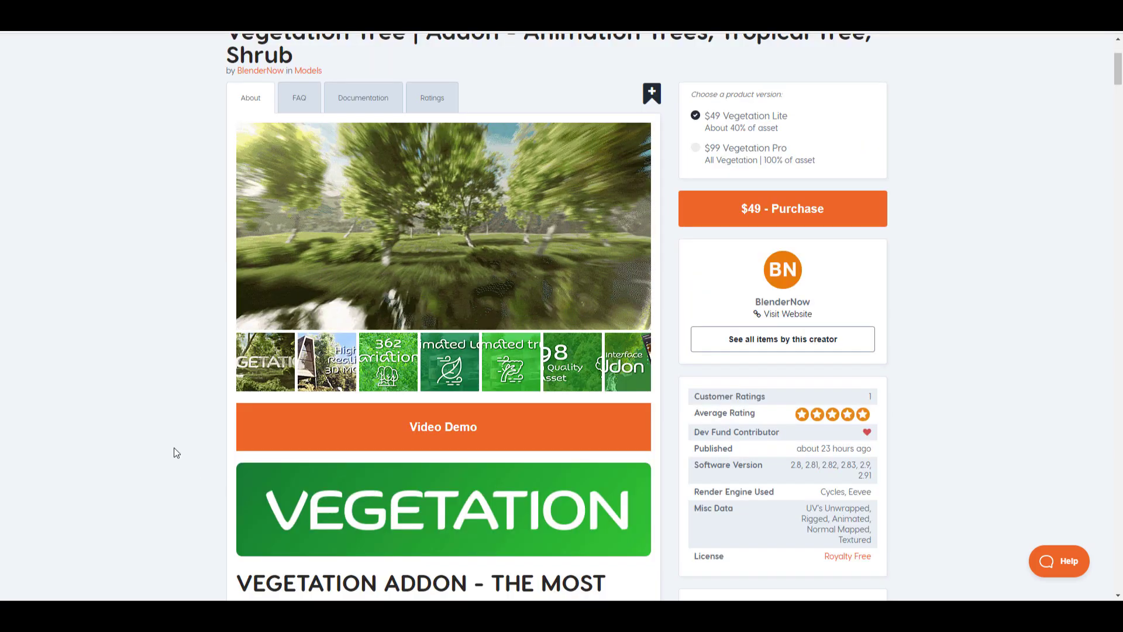
{"action": "left_click", "coordinate": [380, 374]}
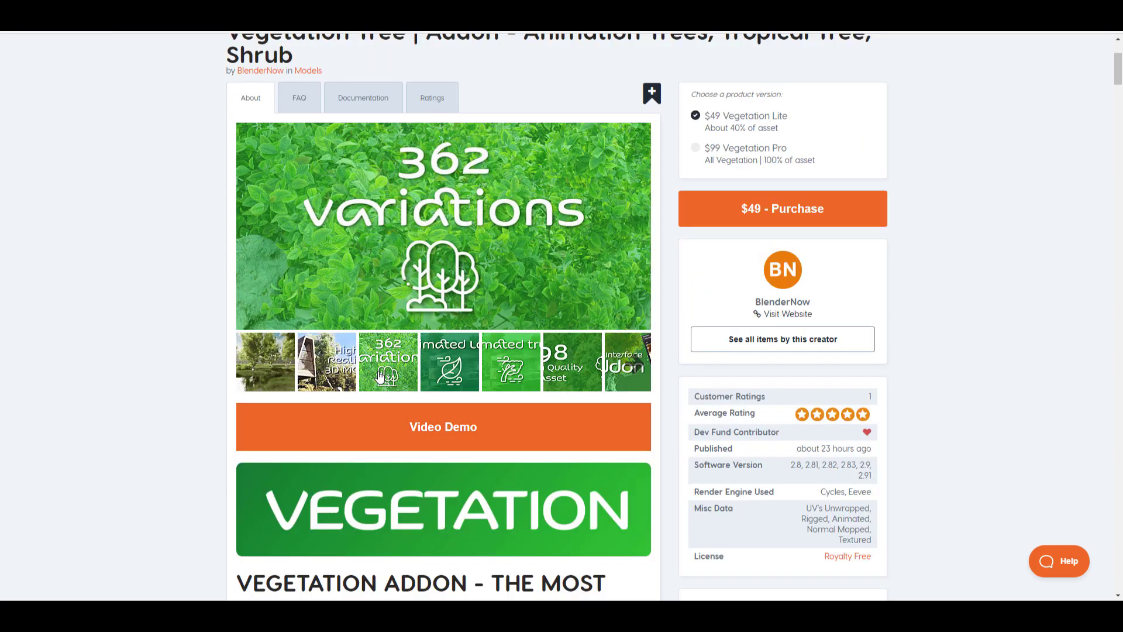
{"action": "left_click", "coordinate": [446, 366]}
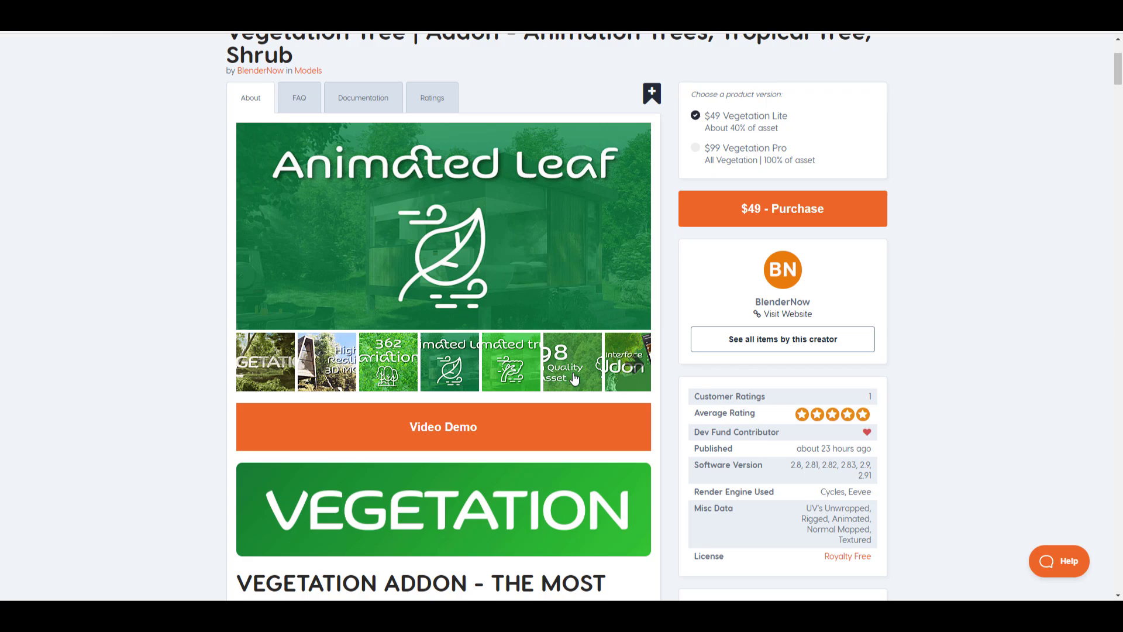
{"action": "left_click", "coordinate": [575, 379]}
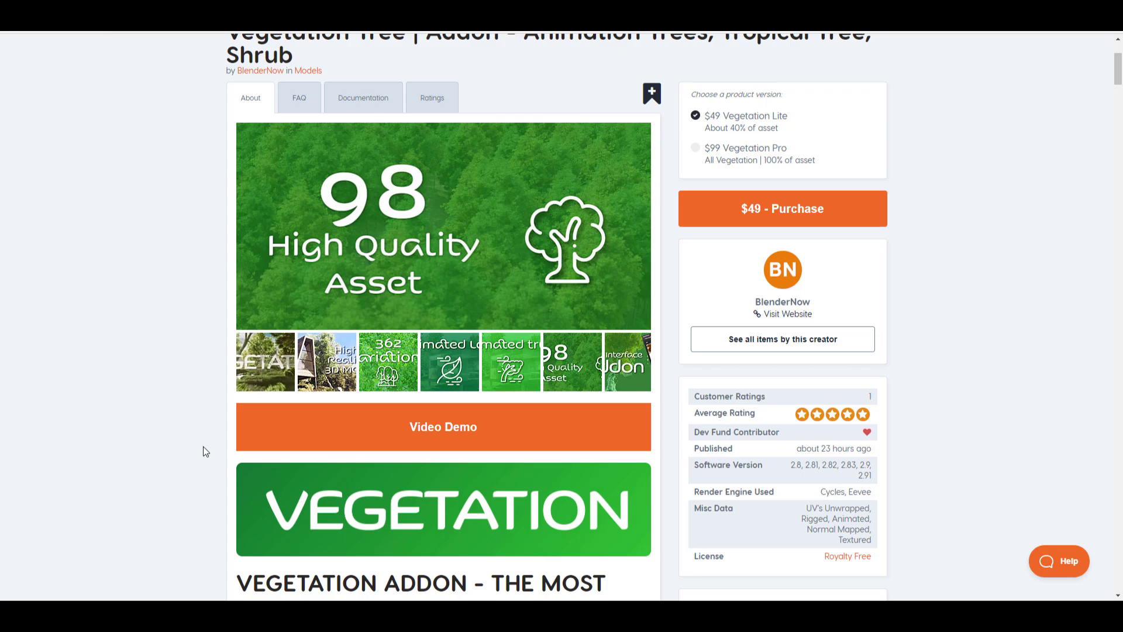
{"action": "scroll", "coordinate": [202, 447], "scroll_direction": "down", "scroll_amount": 5}
{"action": "scroll", "coordinate": [205, 450], "scroll_direction": "down", "scroll_amount": 5}
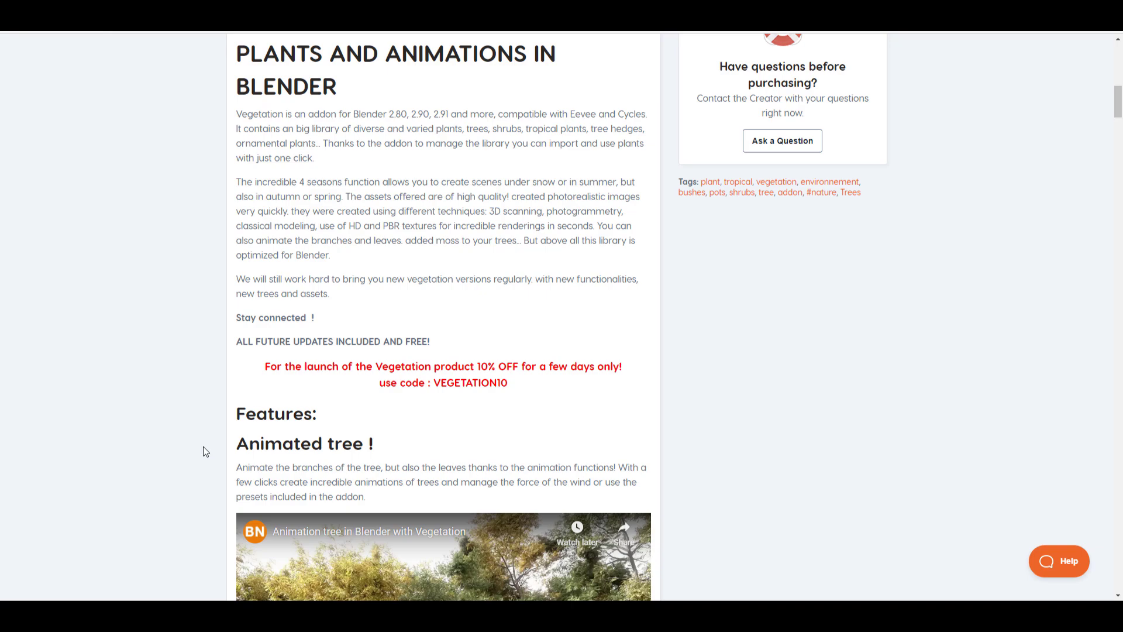
{"action": "scroll", "coordinate": [205, 448], "scroll_direction": "up", "scroll_amount": 3}
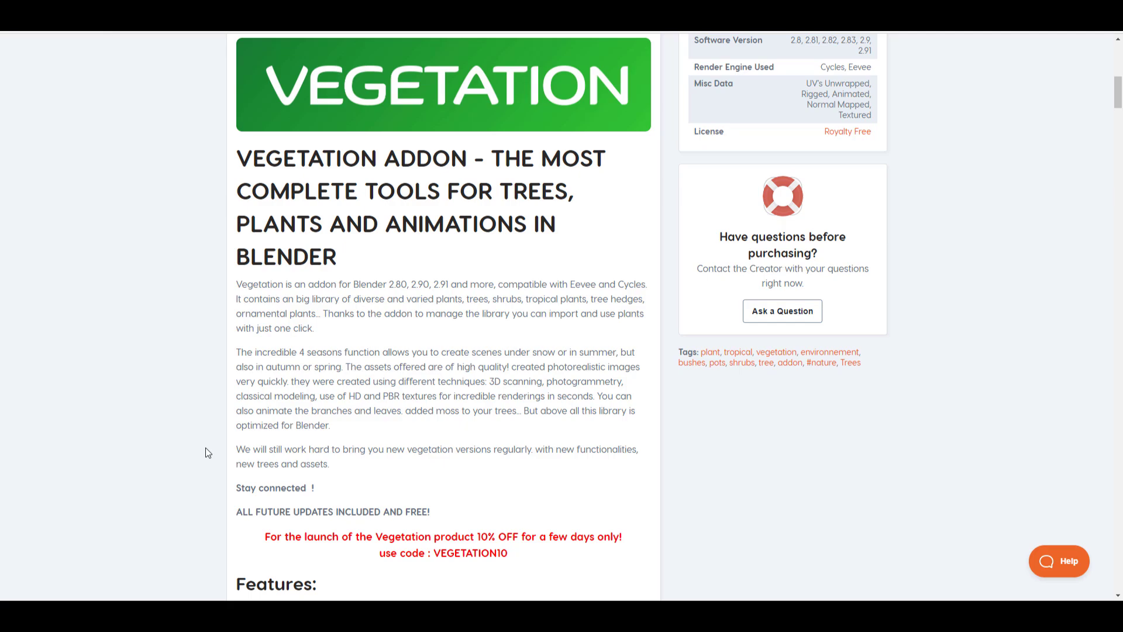
{"action": "scroll", "coordinate": [210, 450], "scroll_direction": "up", "scroll_amount": 5}
{"action": "scroll", "coordinate": [219, 457], "scroll_direction": "down", "scroll_amount": 7}
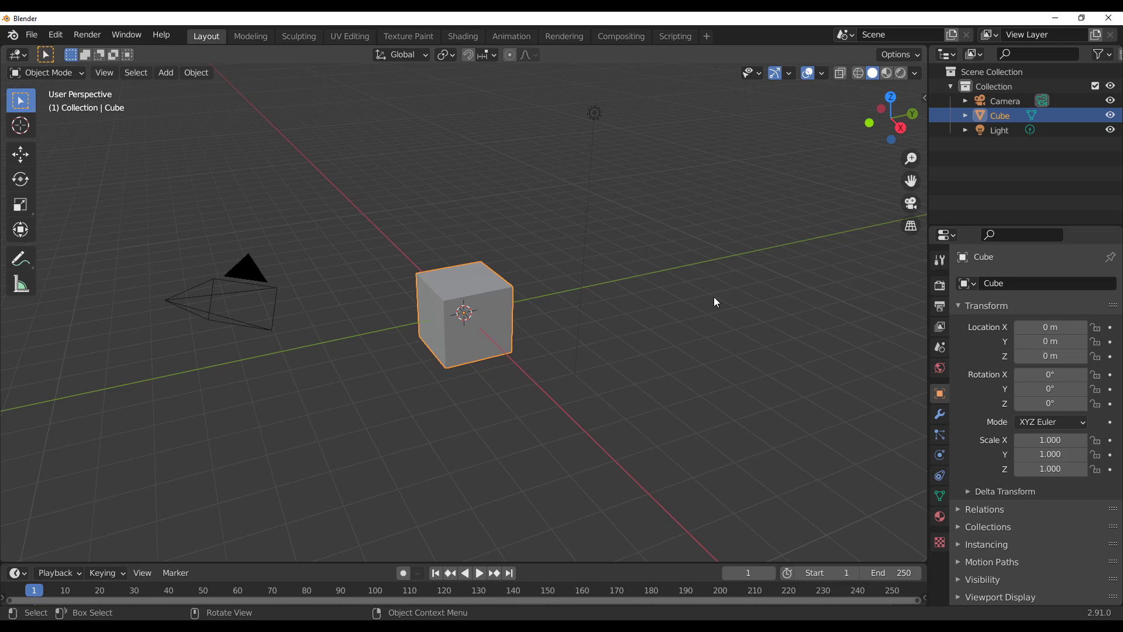
Step: In Blender, display the Vegetation add-on's tools beside the viewport and delete the default cube
{"action": "left_click", "coordinate": [714, 297]}
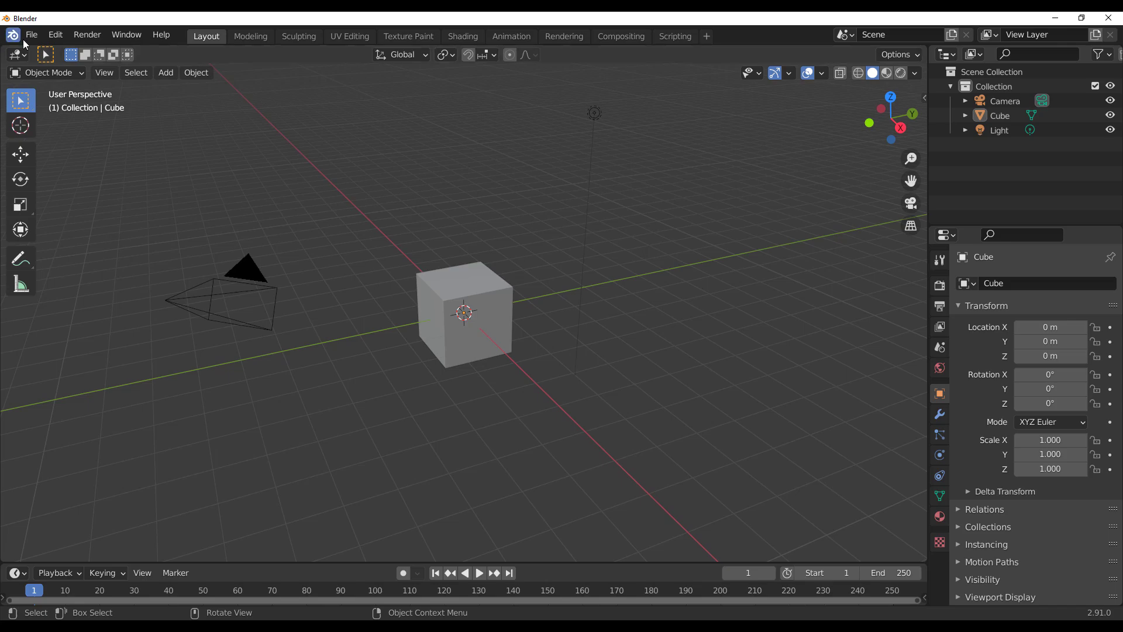
{"action": "left_click", "coordinate": [55, 40]}
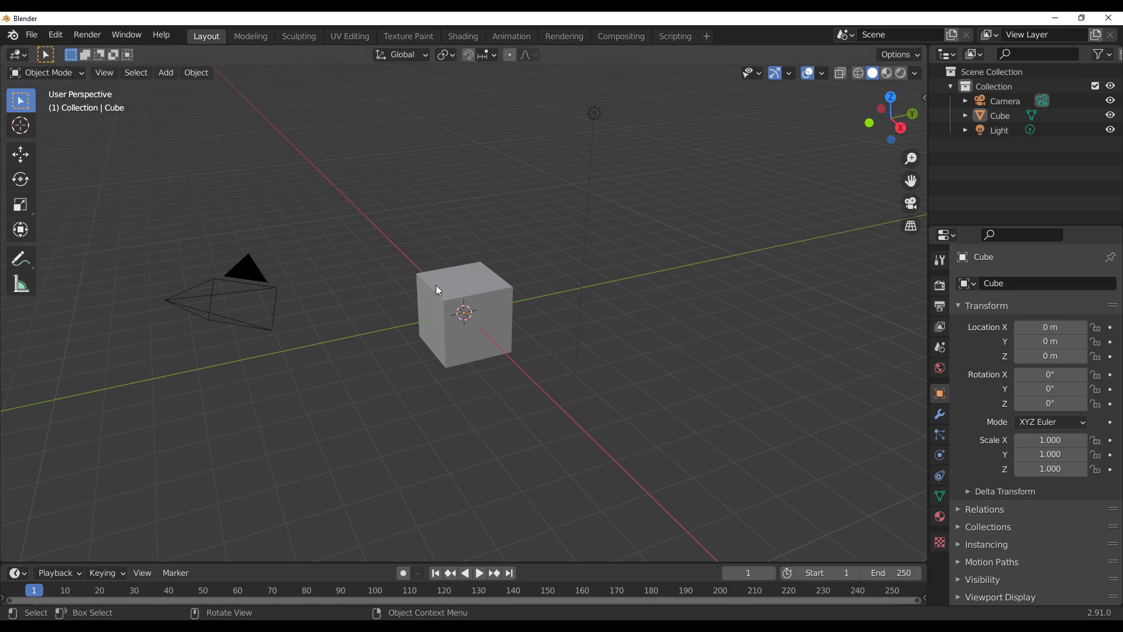
{"action": "key", "text": "n"}
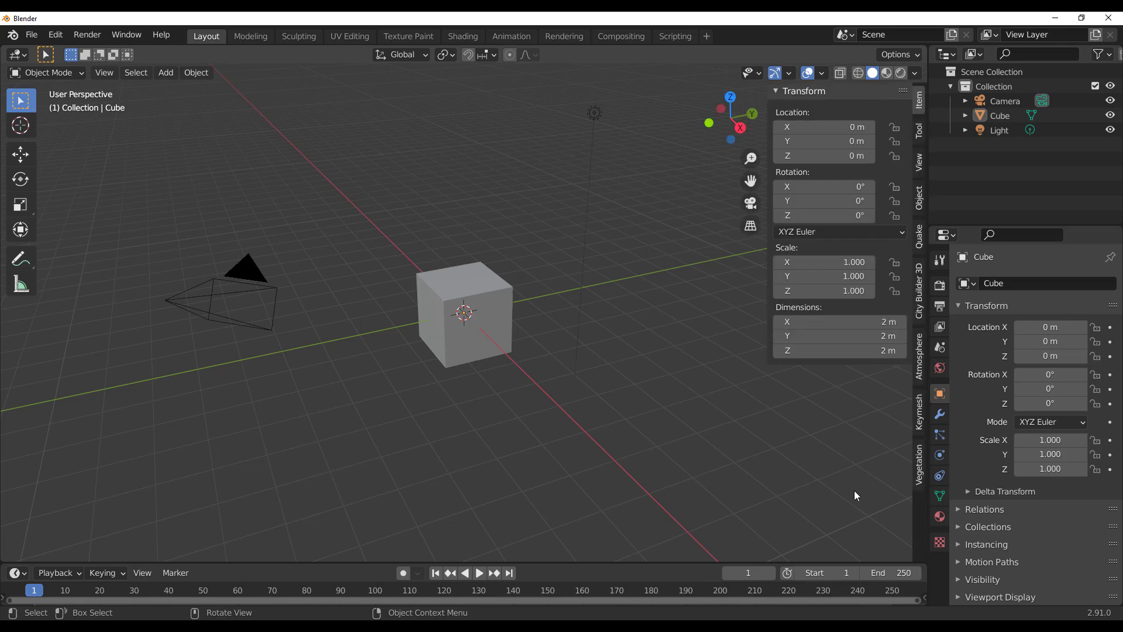
{"action": "left_click", "coordinate": [919, 468]}
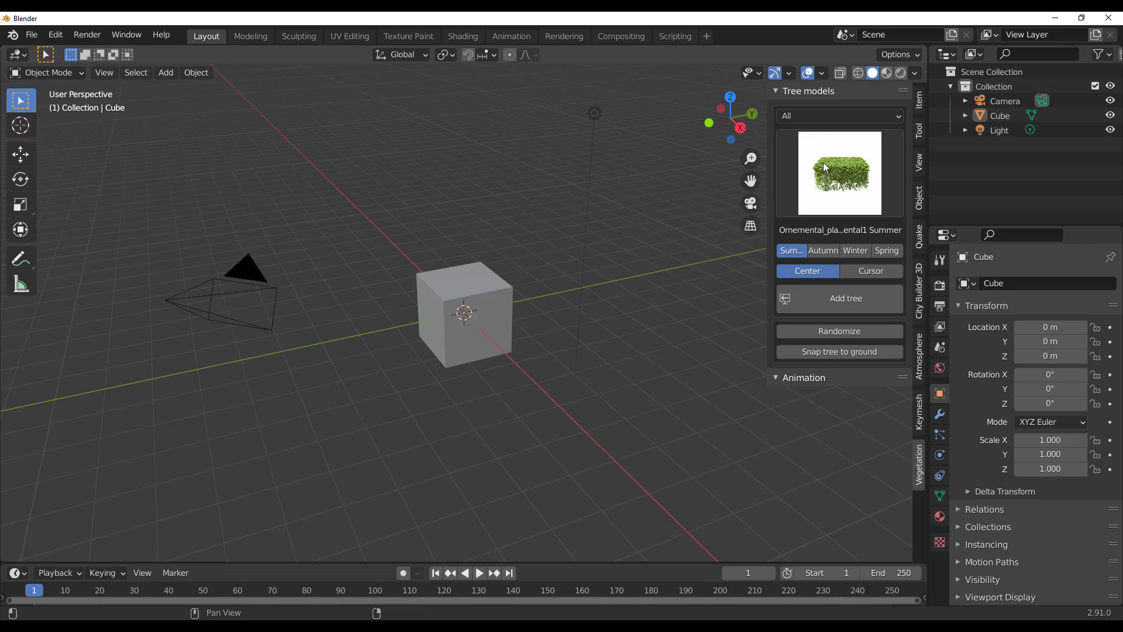
{"action": "left_click", "coordinate": [500, 285]}
{"action": "key", "text": "Delete"}
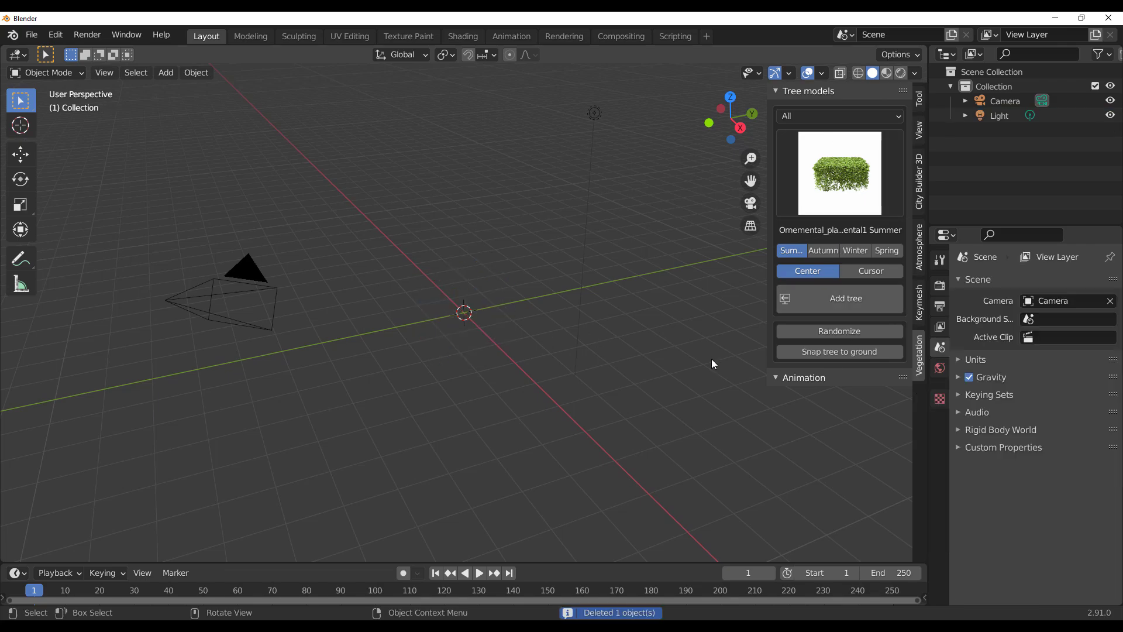
Step: Review the available plant categories and browse the model thumbnails in the All category
{"action": "left_click", "coordinate": [810, 115]}
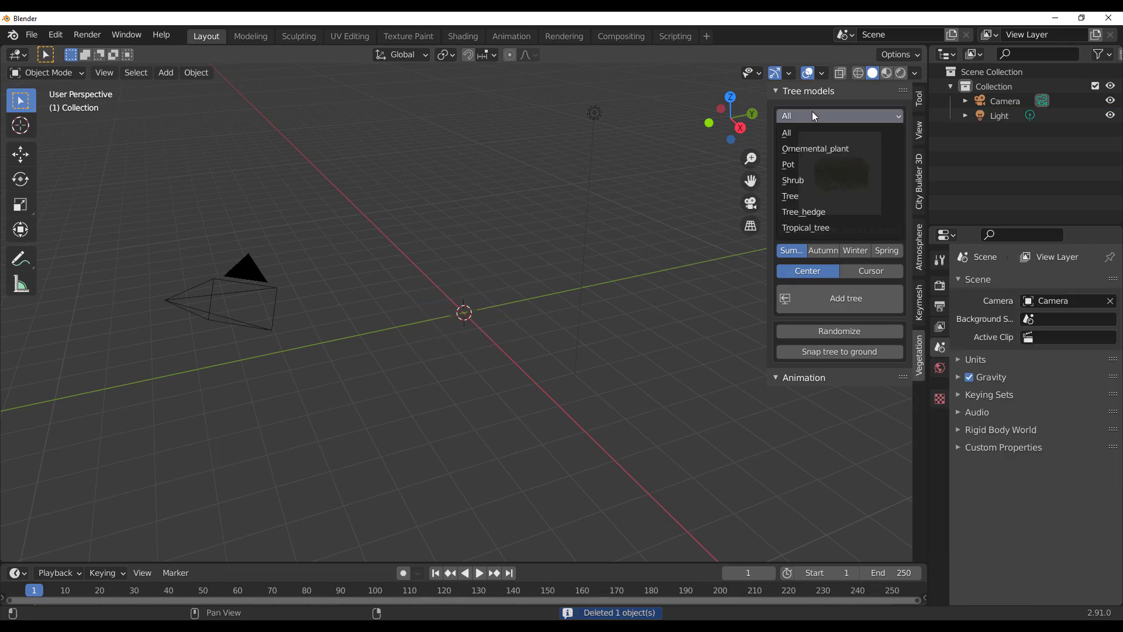
{"action": "left_click", "coordinate": [812, 112]}
{"action": "left_click", "coordinate": [824, 157]}
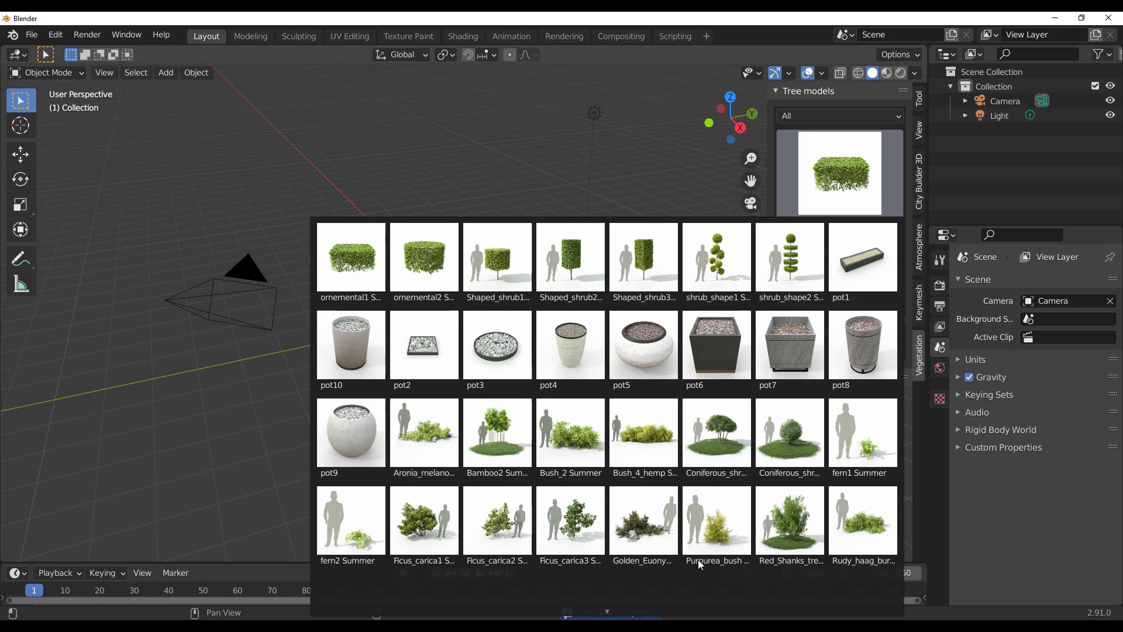
{"action": "mouse_move", "coordinate": [619, 609]}
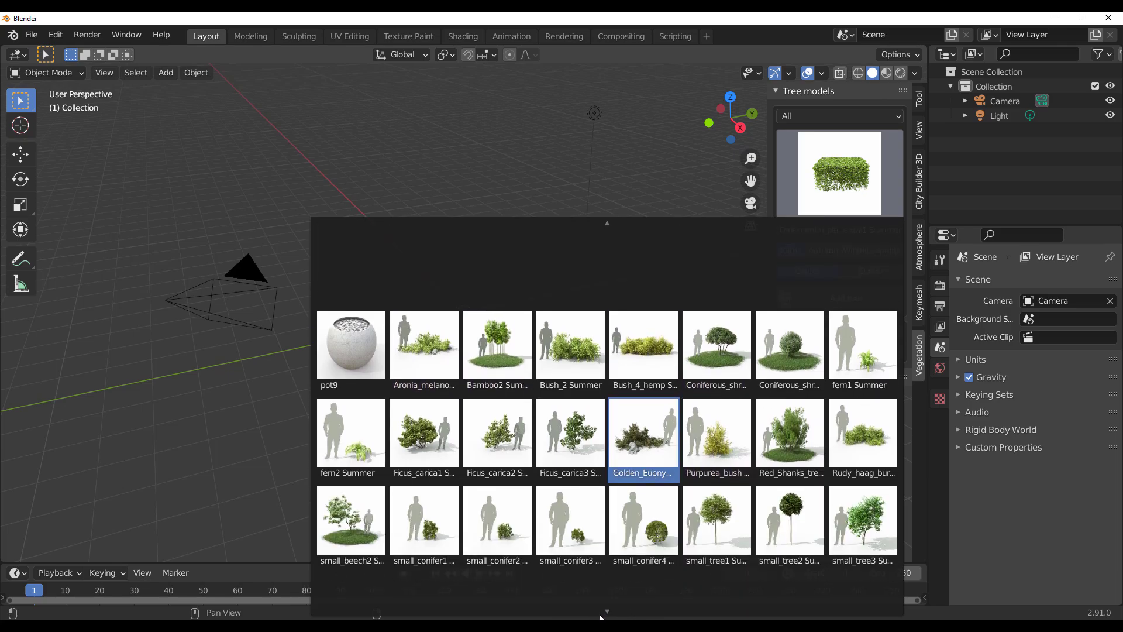
Step: Choose the Coconut_palm1 Summer model from the Tropical_tree category and add it at the scene's center
{"action": "left_click", "coordinate": [811, 118]}
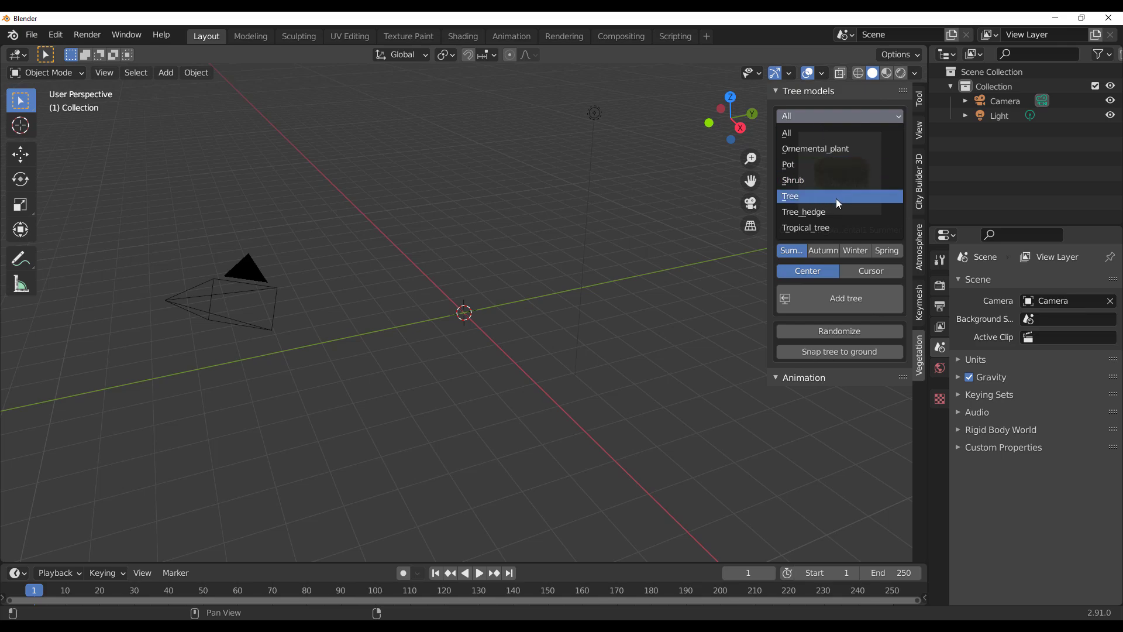
{"action": "left_click", "coordinate": [847, 228]}
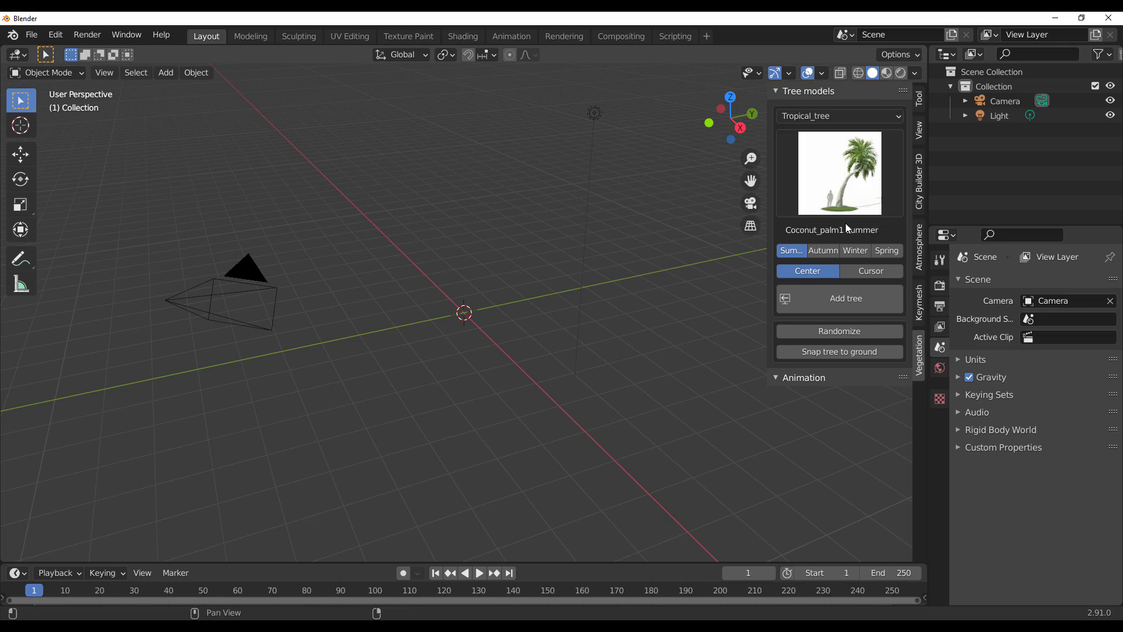
{"action": "left_click", "coordinate": [837, 177]}
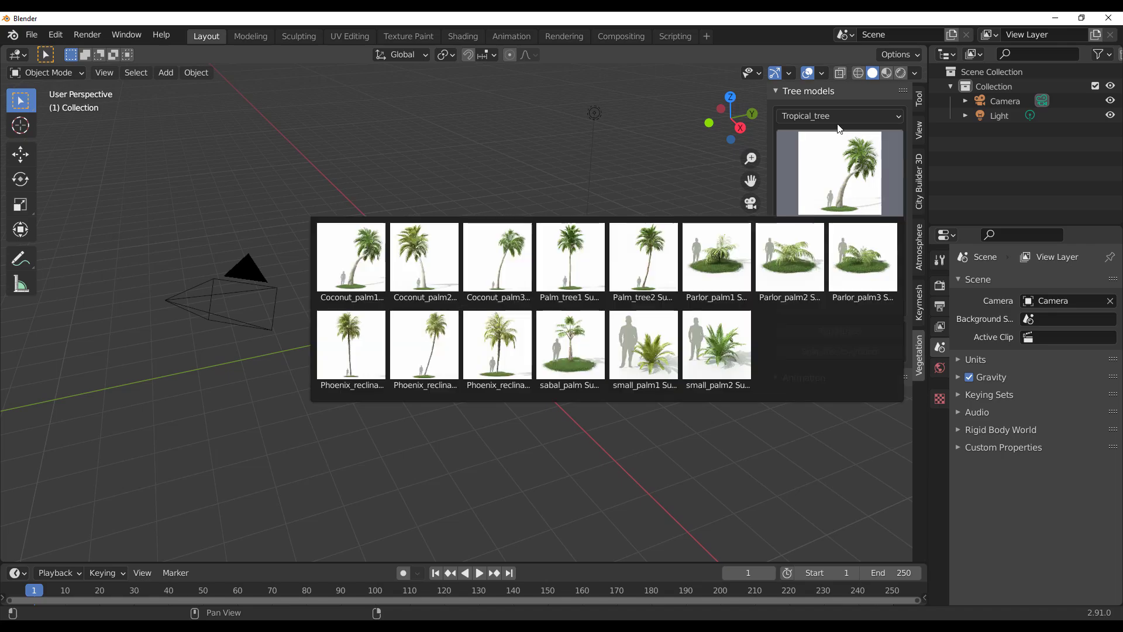
{"action": "left_click", "coordinate": [856, 146]}
{"action": "left_click", "coordinate": [865, 186]}
{"action": "left_click", "coordinate": [365, 274]}
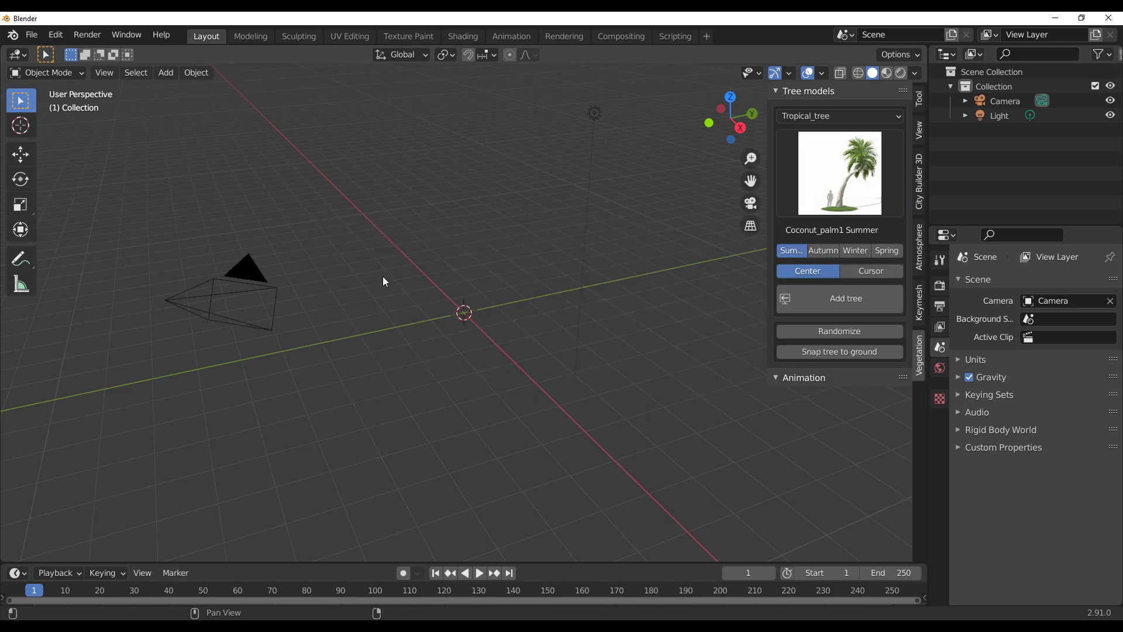
{"action": "left_click", "coordinate": [831, 304]}
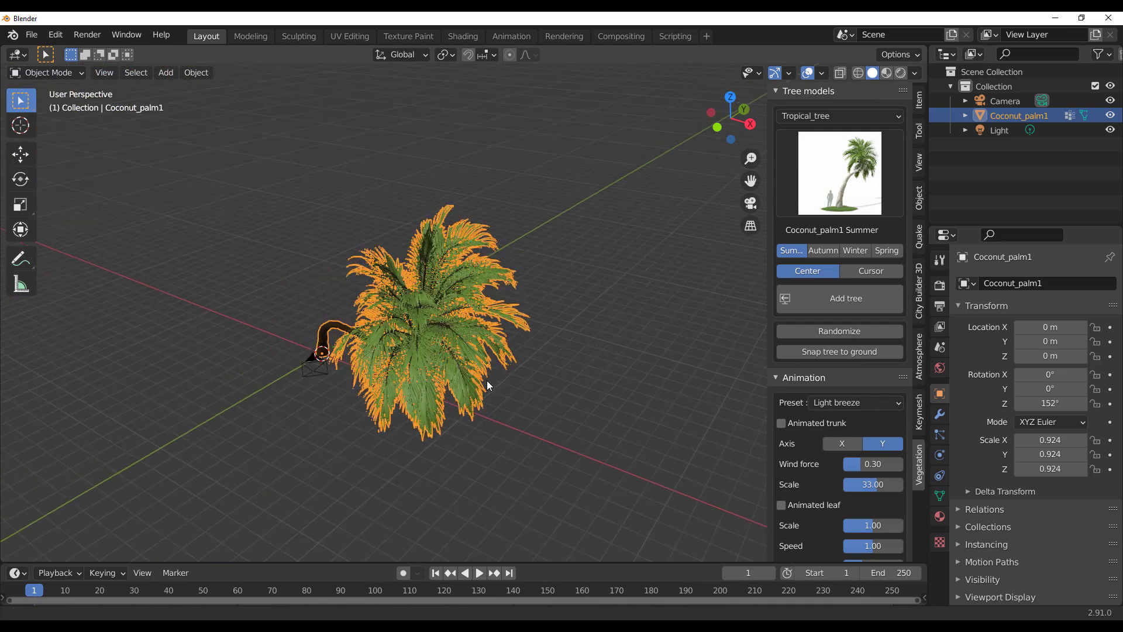
{"action": "middle_click_drag", "start_coordinate": [489, 385], "coordinate": [468, 394]}
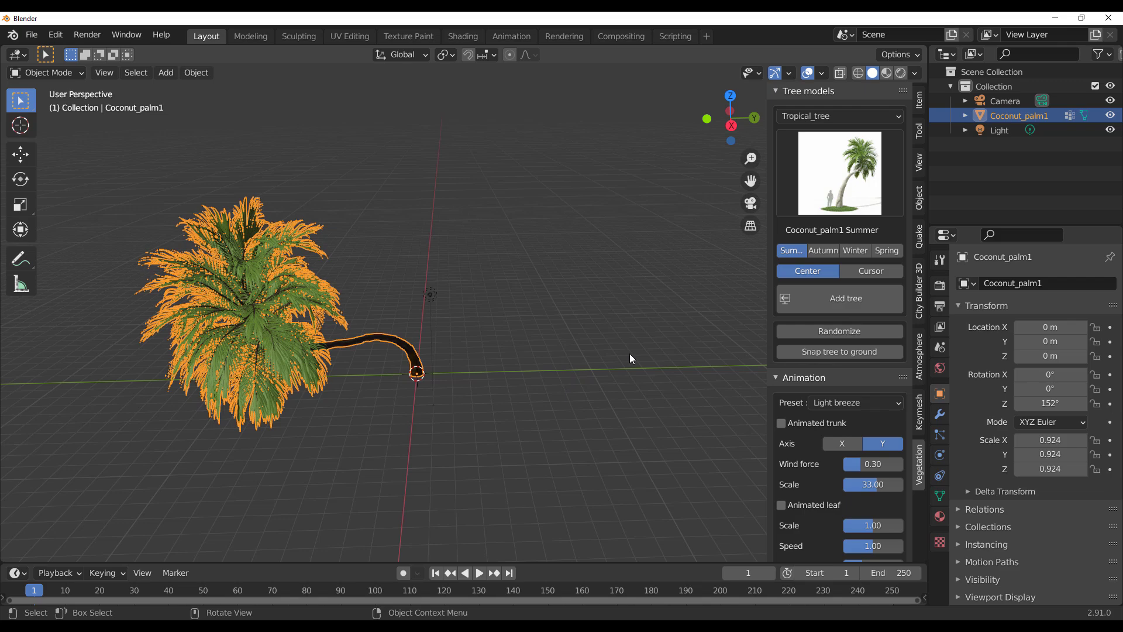
Step: Preview the tropical tree models in their Autumn and Winter versions, and set the season to Spring
{"action": "left_click", "coordinate": [823, 252]}
{"action": "left_click", "coordinate": [845, 181]}
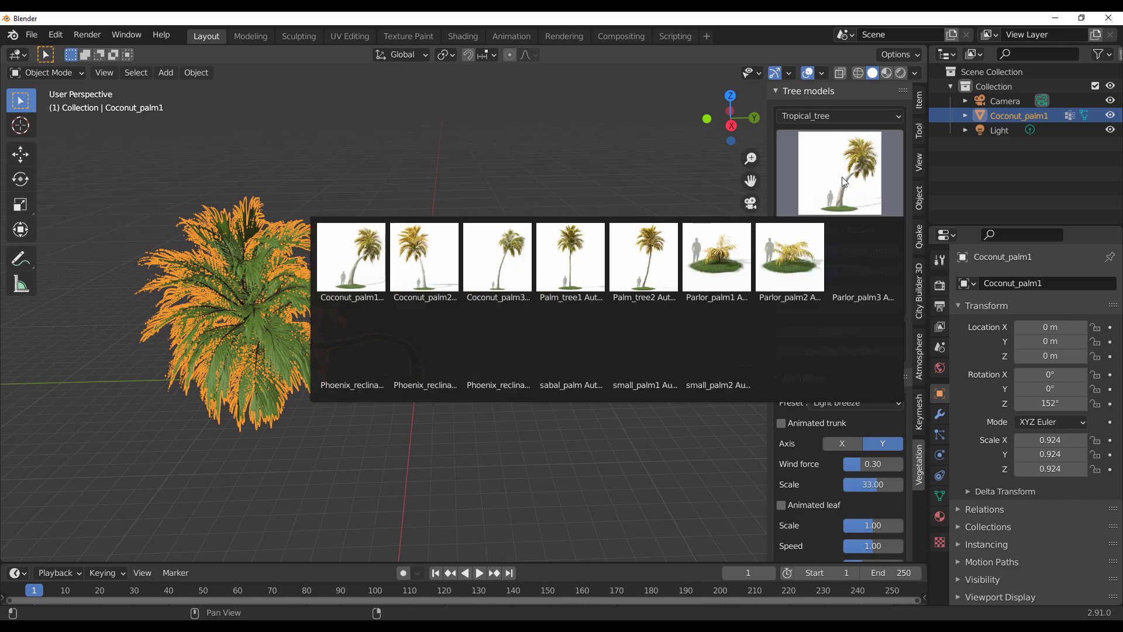
{"action": "left_click", "coordinate": [853, 250]}
{"action": "left_click", "coordinate": [843, 195]}
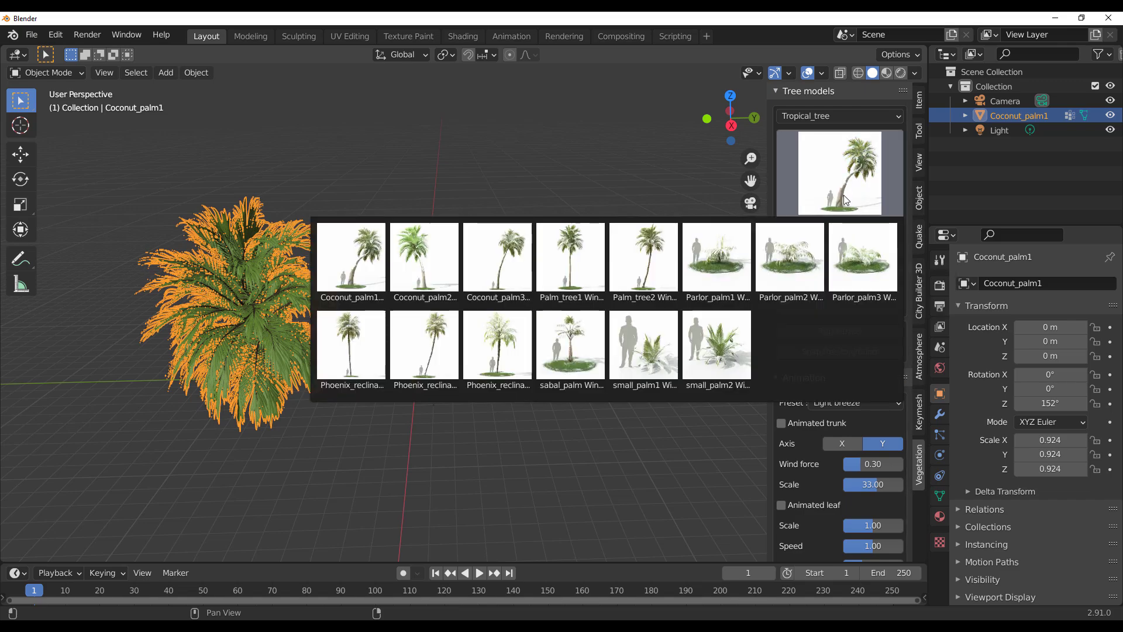
{"action": "left_click", "coordinate": [888, 251]}
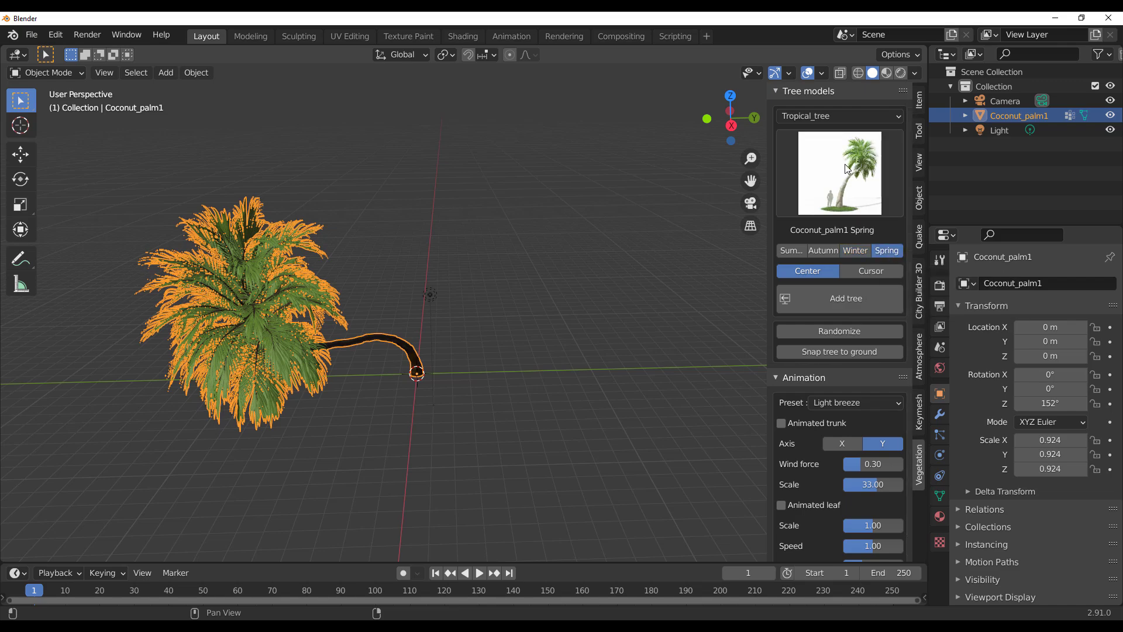
Step: Switch the category to Tree, browse its spring models and choose American_beech Spring
{"action": "left_click", "coordinate": [839, 117]}
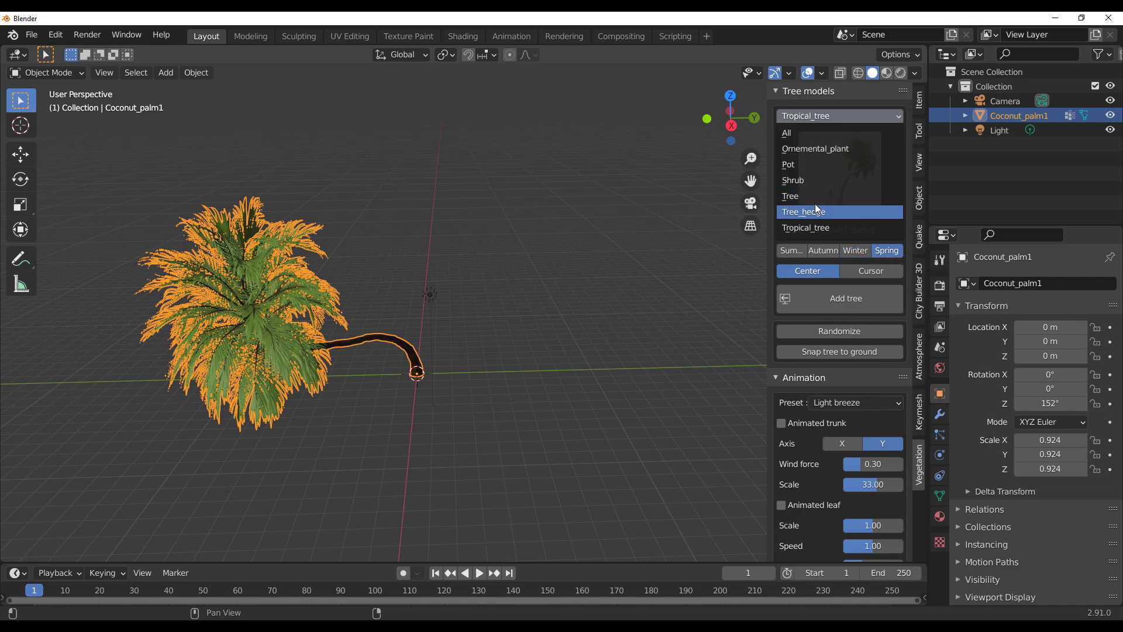
{"action": "left_click", "coordinate": [817, 197]}
{"action": "left_click", "coordinate": [815, 202]}
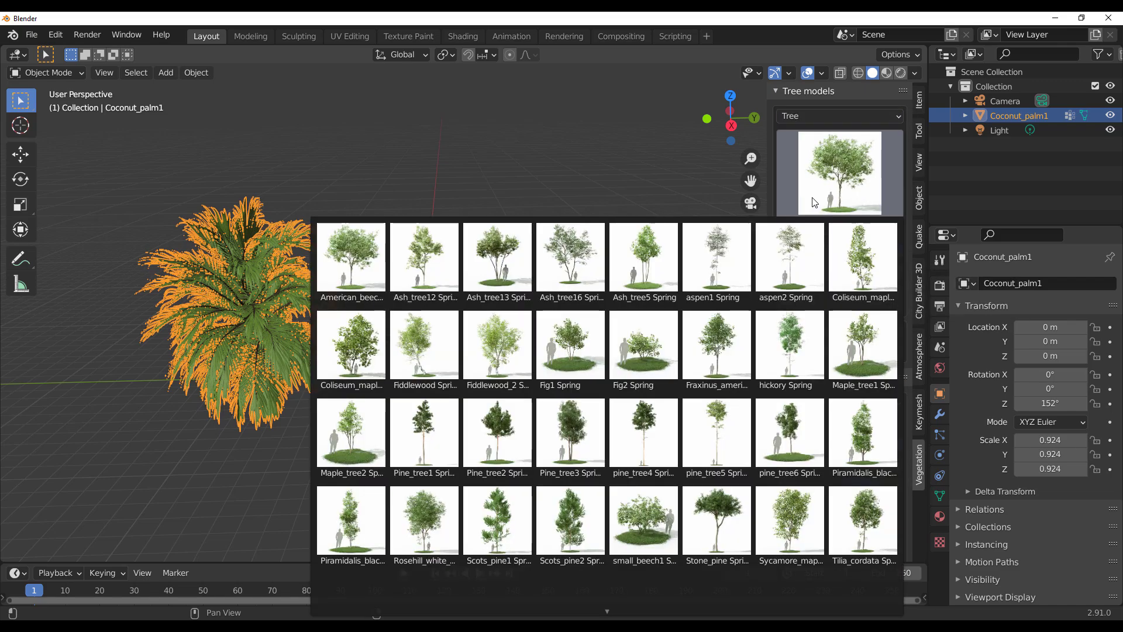
{"action": "scroll", "coordinate": [570, 327], "scroll_direction": "down", "scroll_amount": 1}
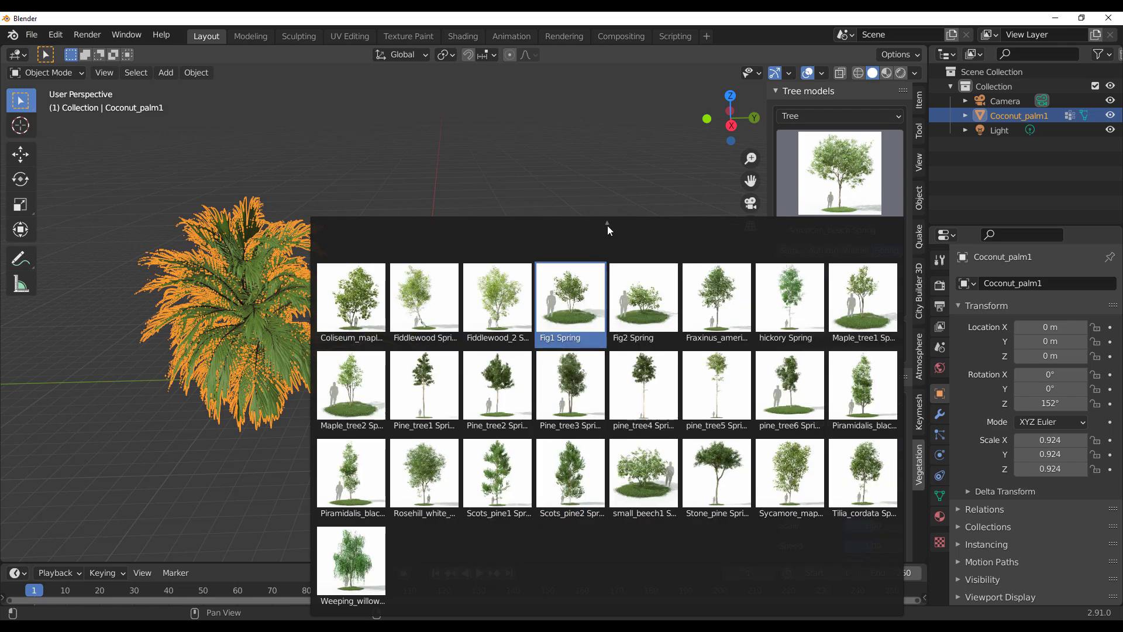
{"action": "scroll", "coordinate": [608, 222], "scroll_direction": "up", "scroll_amount": 1}
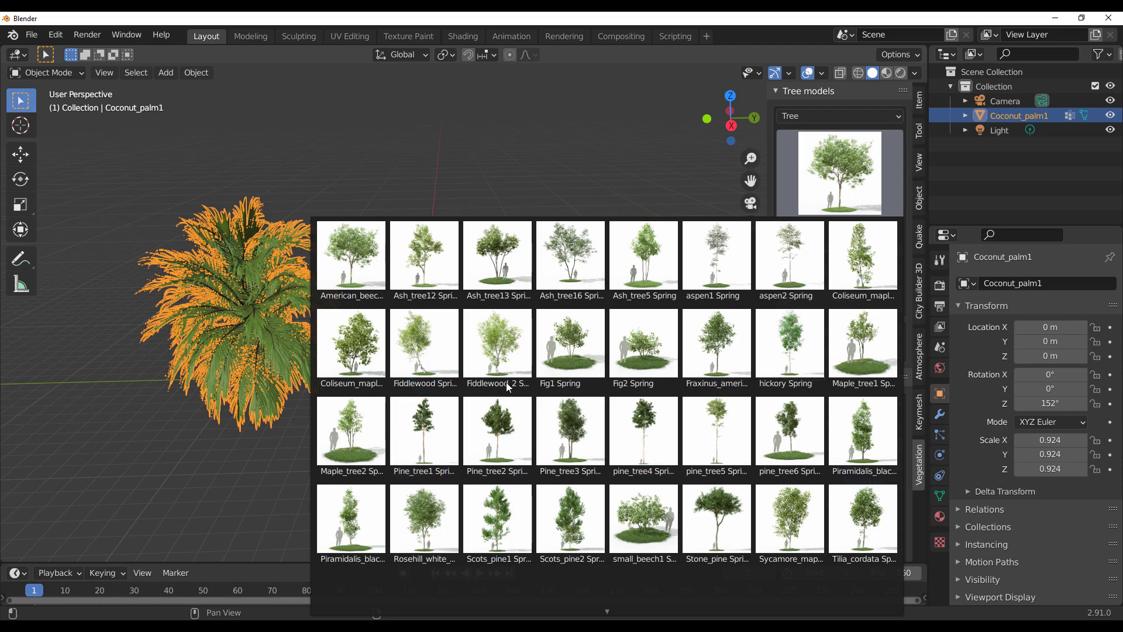
{"action": "left_click", "coordinate": [369, 256]}
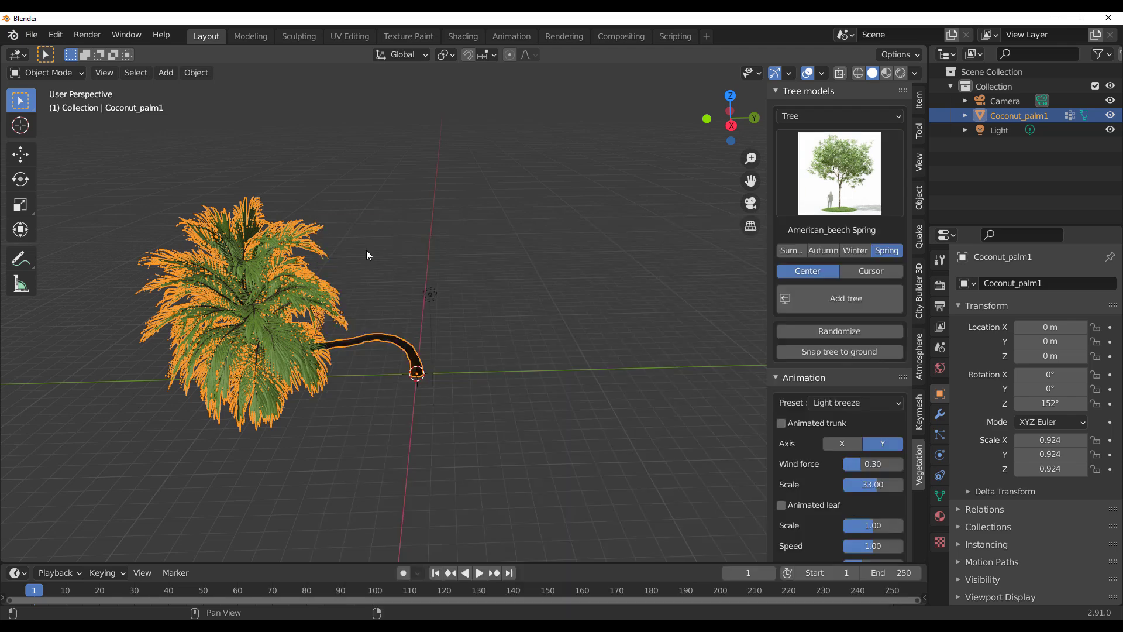
Step: Place the 3D cursor beside the palm near the Y axis and add the American beech at the cursor
{"action": "right_click", "coordinate": [572, 370], "text": "shift"}
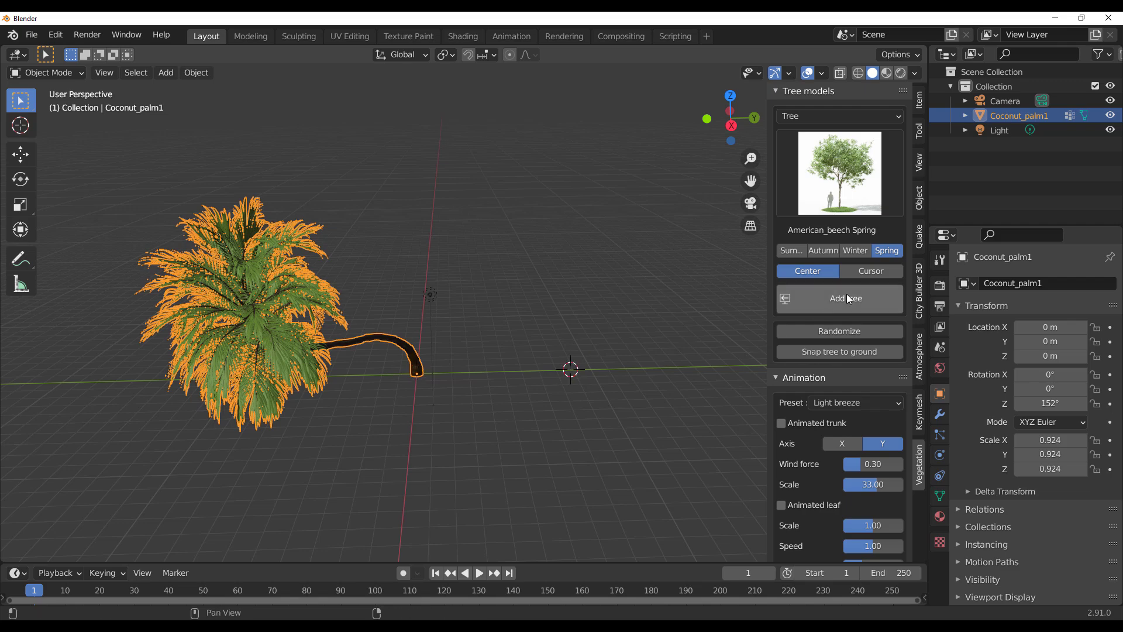
{"action": "left_click", "coordinate": [867, 273]}
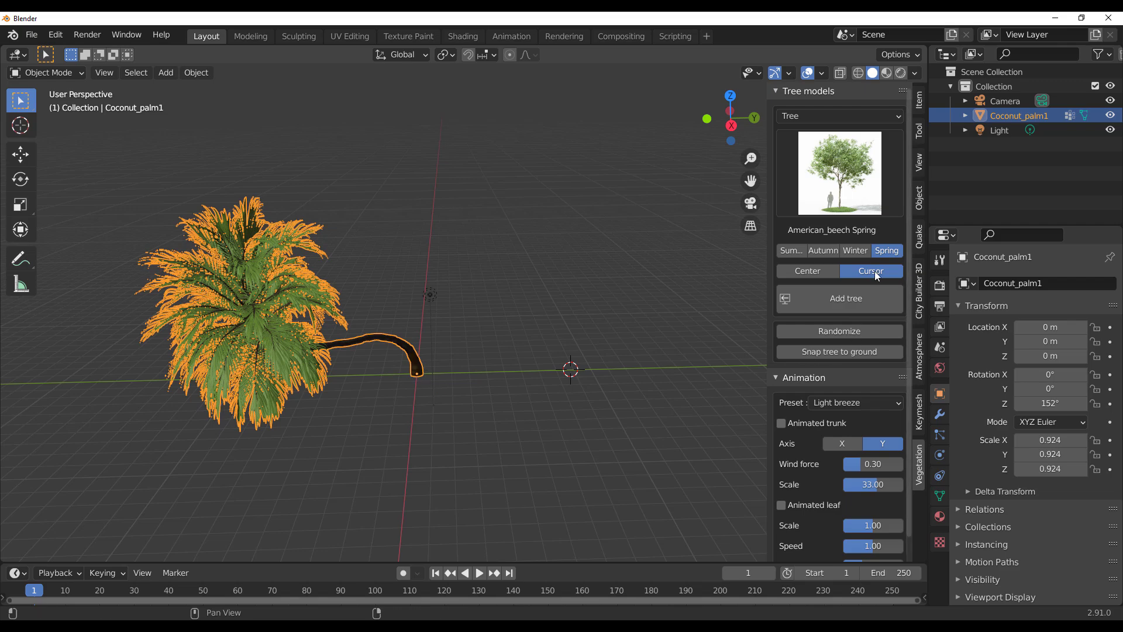
{"action": "left_click", "coordinate": [856, 305]}
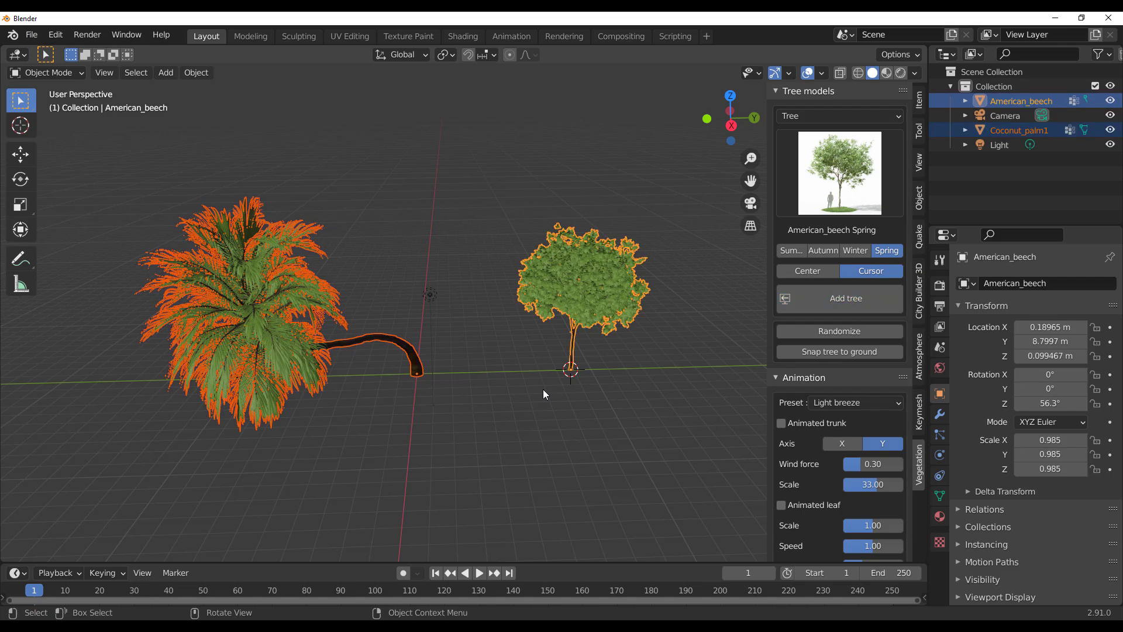
Step: Duplicate the palm and the beech in place and select only the beech copy
{"action": "middle_click_drag", "start_coordinate": [592, 348], "coordinate": [412, 400]}
{"action": "key", "text": "shift+d"}
{"action": "right_click", "coordinate": [409, 323]}
{"action": "left_click", "coordinate": [408, 321]}
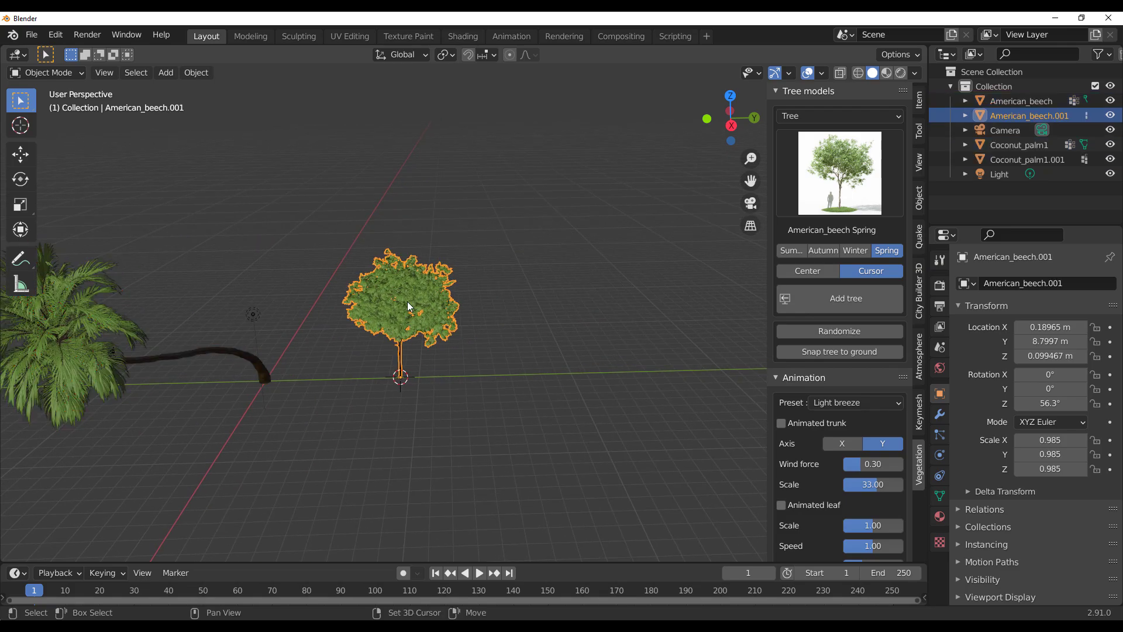
Step: Duplicate the beech copy and place the duplicate about 11 m further along the Y axis, leaving it selected
{"action": "key", "text": "shift+d"}
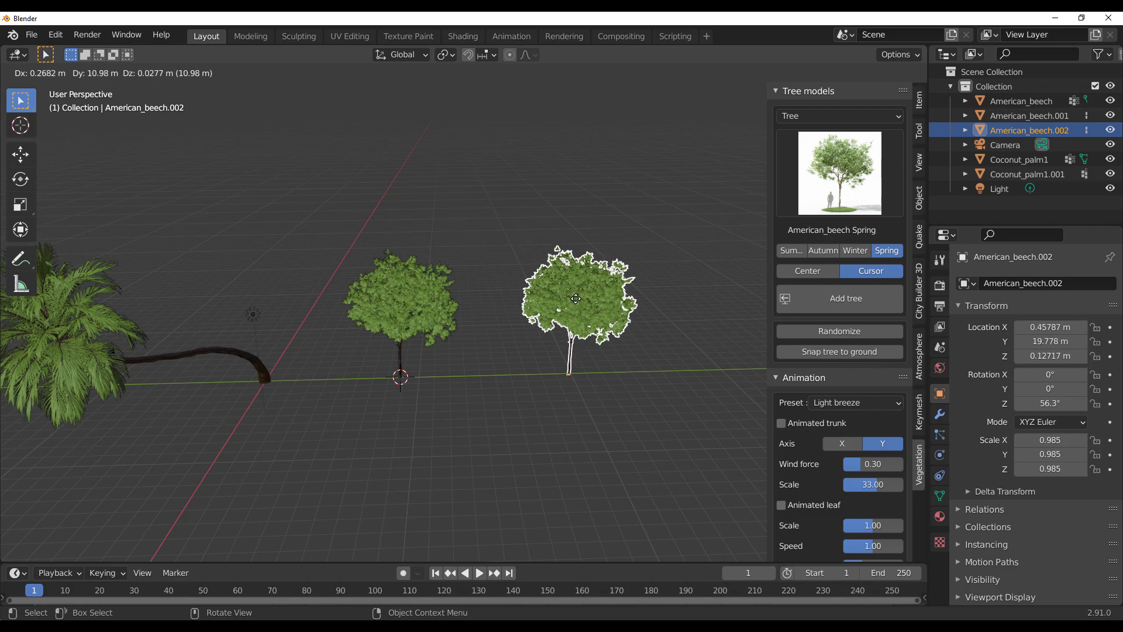
{"action": "left_click", "coordinate": [705, 395]}
{"action": "left_click", "coordinate": [694, 412]}
{"action": "left_click", "coordinate": [593, 293]}
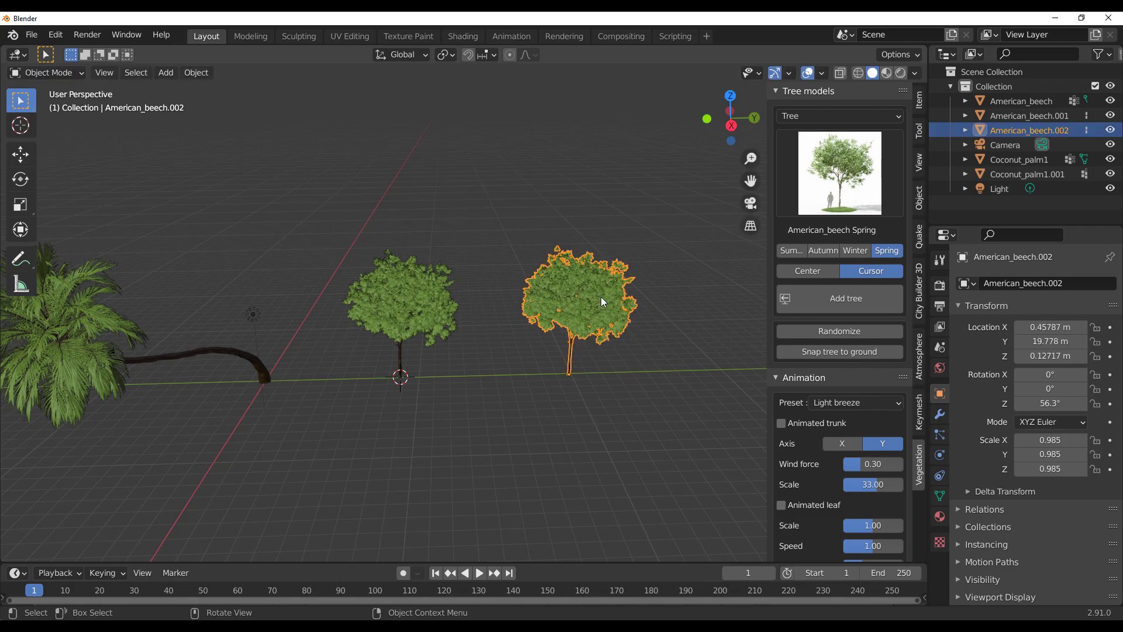
Step: Randomize the selected beech duplicate repeatedly to vary its rotation and size
{"action": "left_click", "coordinate": [838, 330]}
{"action": "left_click", "coordinate": [838, 330]}
{"action": "left_click", "coordinate": [838, 330]}
{"action": "left_click", "coordinate": [838, 330]}
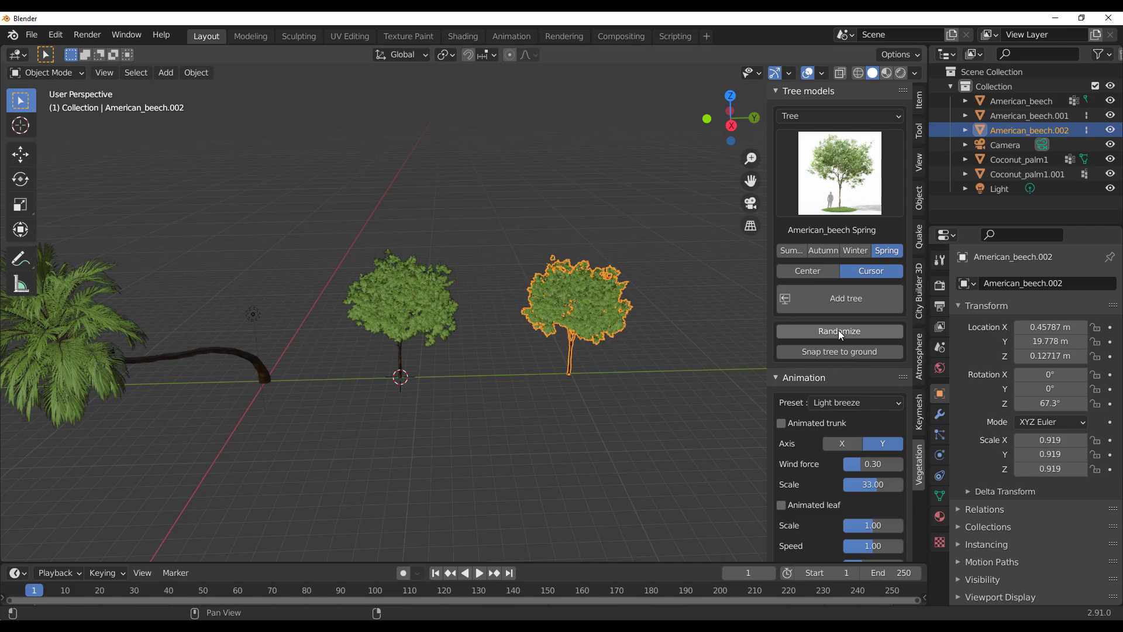
{"action": "left_click", "coordinate": [837, 330]}
{"action": "left_click", "coordinate": [838, 330]}
{"action": "left_click", "coordinate": [838, 330]}
{"action": "left_click", "coordinate": [838, 330]}
{"action": "left_click", "coordinate": [838, 330]}
{"action": "left_click", "coordinate": [838, 330]}
{"action": "left_click", "coordinate": [838, 330]}
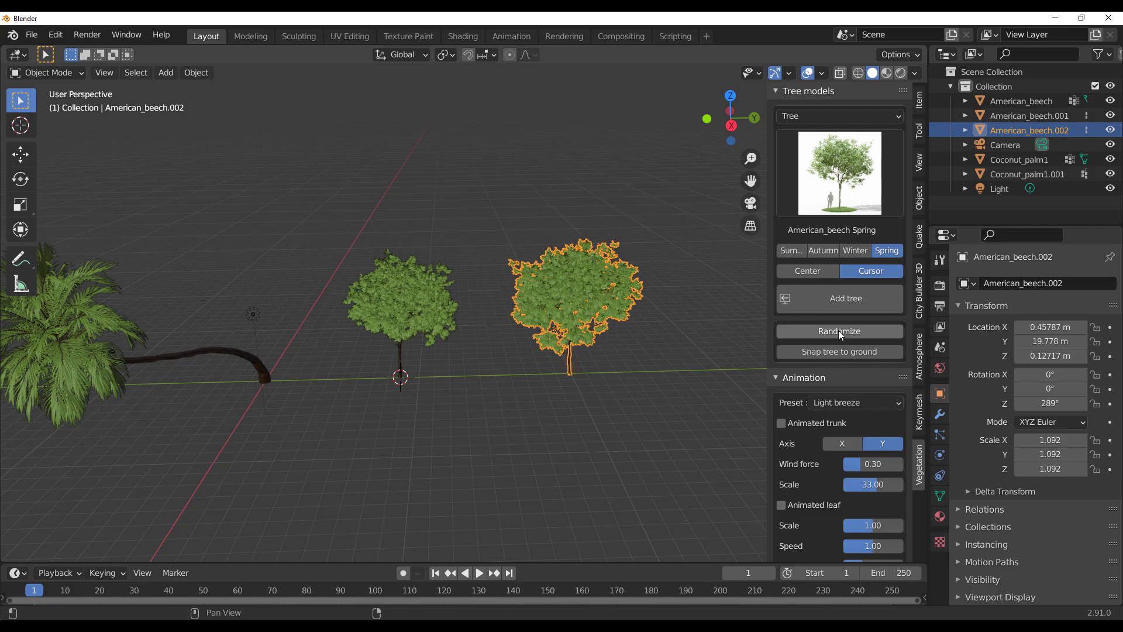
Step: Add a ground plane at the 3D cursor scaled to 36.125 and raise the trees above it
{"action": "left_click", "coordinate": [566, 389]}
{"action": "scroll", "coordinate": [565, 388], "scroll_direction": "down", "scroll_amount": 1}
{"action": "scroll", "coordinate": [565, 388], "scroll_direction": "down", "scroll_amount": 2}
{"action": "middle_click_drag", "start_coordinate": [566, 389], "coordinate": [509, 385]}
{"action": "left_click_drag", "start_coordinate": [695, 294], "coordinate": [515, 361]}
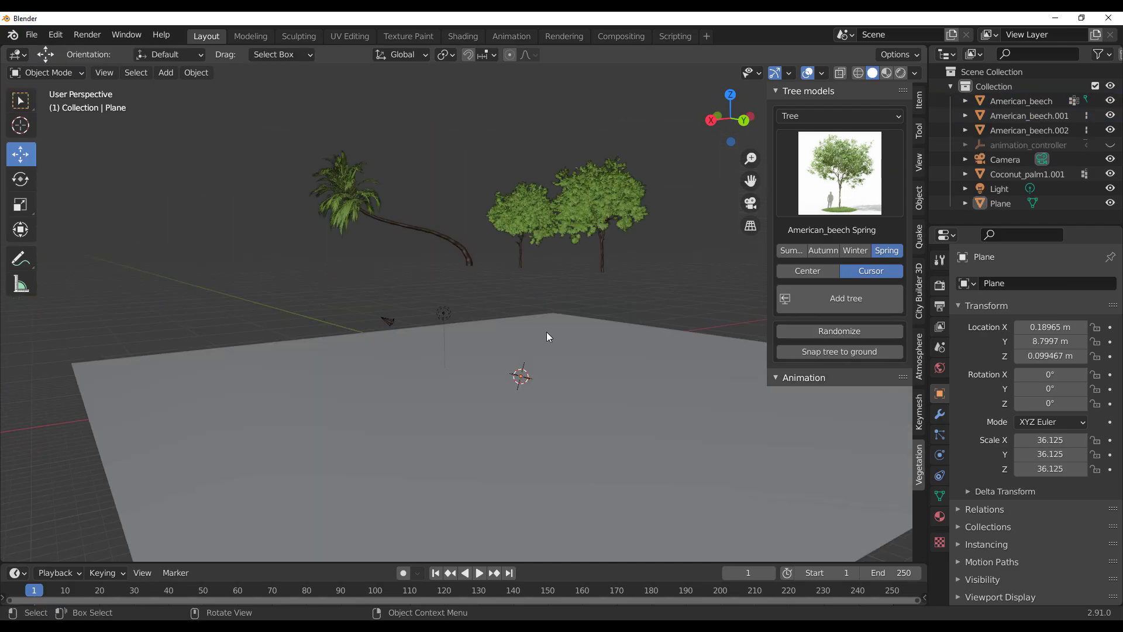
Step: Select the palm and all the beeches floating above the plane and snap them to the ground
{"action": "middle_click_drag", "start_coordinate": [546, 331], "coordinate": [585, 339]}
{"action": "left_click", "coordinate": [585, 340]}
{"action": "left_click_drag", "start_coordinate": [662, 214], "coordinate": [385, 240]}
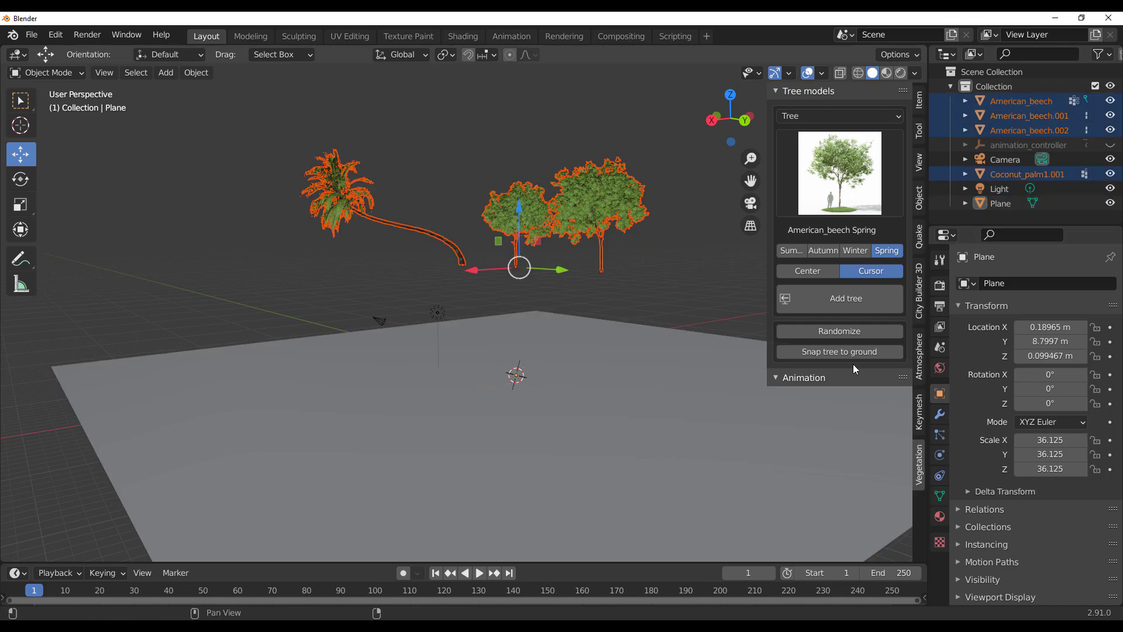
{"action": "left_click", "coordinate": [834, 353]}
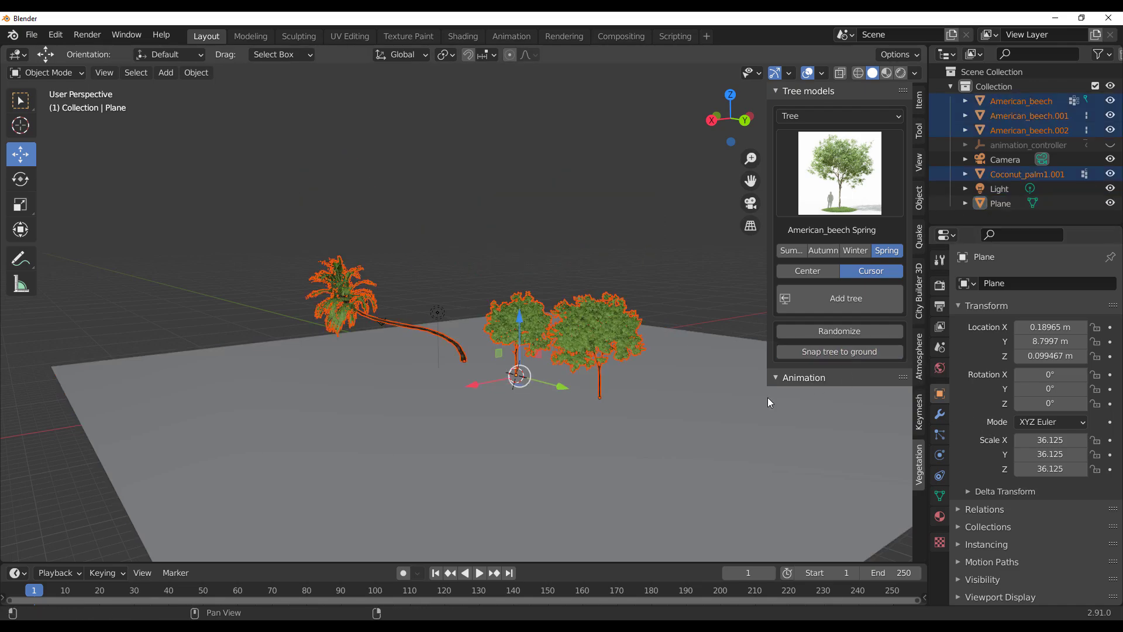
Step: Raise the trees off the plane, lift the plane to Z 6.9225 m and tilt it 7.72° on X and -1.76° on Y
{"action": "left_click_drag", "start_coordinate": [523, 320], "coordinate": [525, 130]}
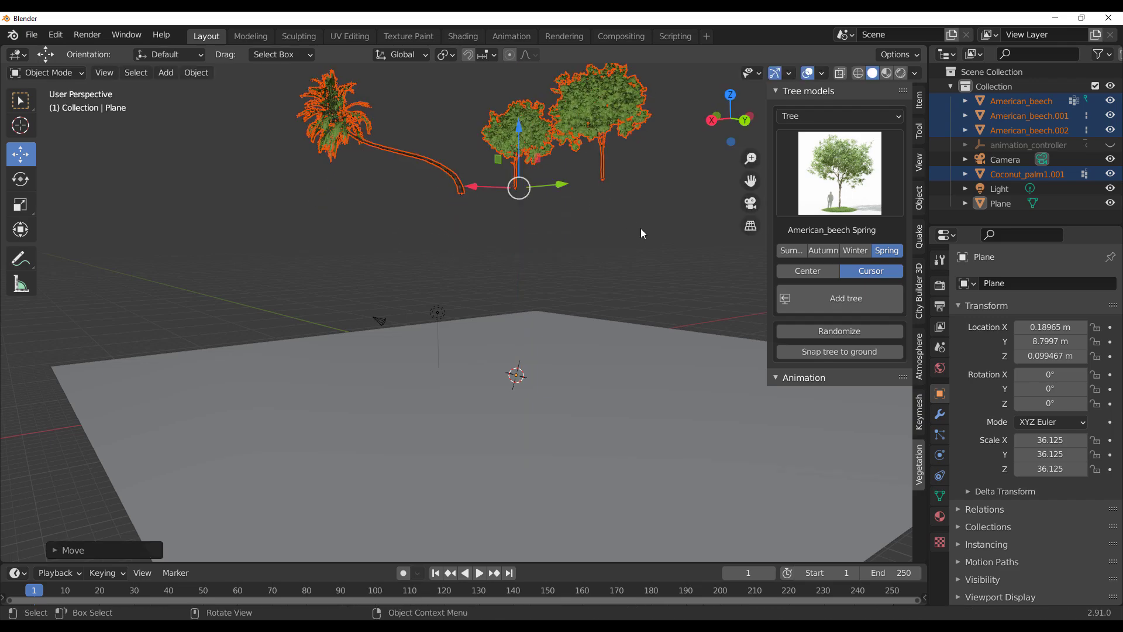
{"action": "left_click", "coordinate": [636, 226]}
{"action": "left_click", "coordinate": [603, 364]}
{"action": "left_click_drag", "start_coordinate": [515, 328], "coordinate": [553, 287]}
{"action": "left_click", "coordinate": [20, 179]}
Step: Select all the raised trees and snap them onto the tilted plane
{"action": "left_click_drag", "start_coordinate": [661, 137], "coordinate": [413, 219]}
{"action": "left_click", "coordinate": [848, 352]}
{"action": "middle_click_drag", "start_coordinate": [418, 402], "coordinate": [492, 265]}
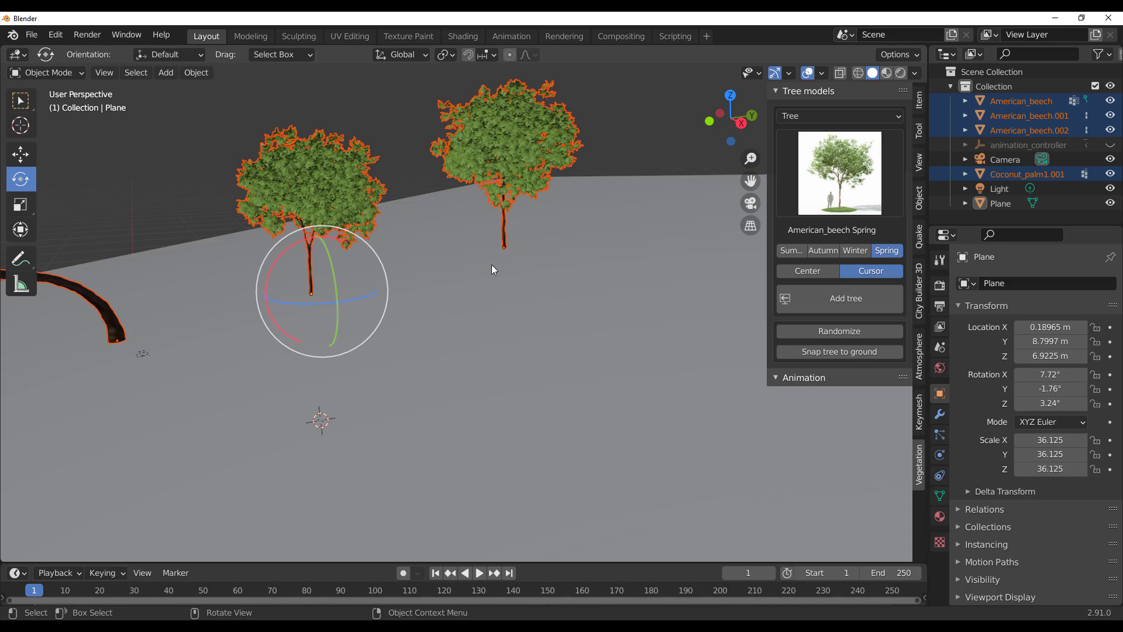
Step: Select the farther beech duplicate, preview the American_beech model in Winter and Autumn, and set the season to Summer
{"action": "middle_click_drag", "start_coordinate": [491, 264], "coordinate": [377, 195]}
{"action": "scroll", "coordinate": [482, 405], "scroll_direction": "up", "scroll_amount": 5}
{"action": "scroll", "coordinate": [509, 319], "scroll_direction": "up", "scroll_amount": 1}
{"action": "middle_click_drag", "start_coordinate": [526, 356], "coordinate": [584, 366], "text": "shift"}
{"action": "left_click", "coordinate": [405, 151]}
{"action": "left_click", "coordinate": [642, 238]}
{"action": "left_click", "coordinate": [850, 254]}
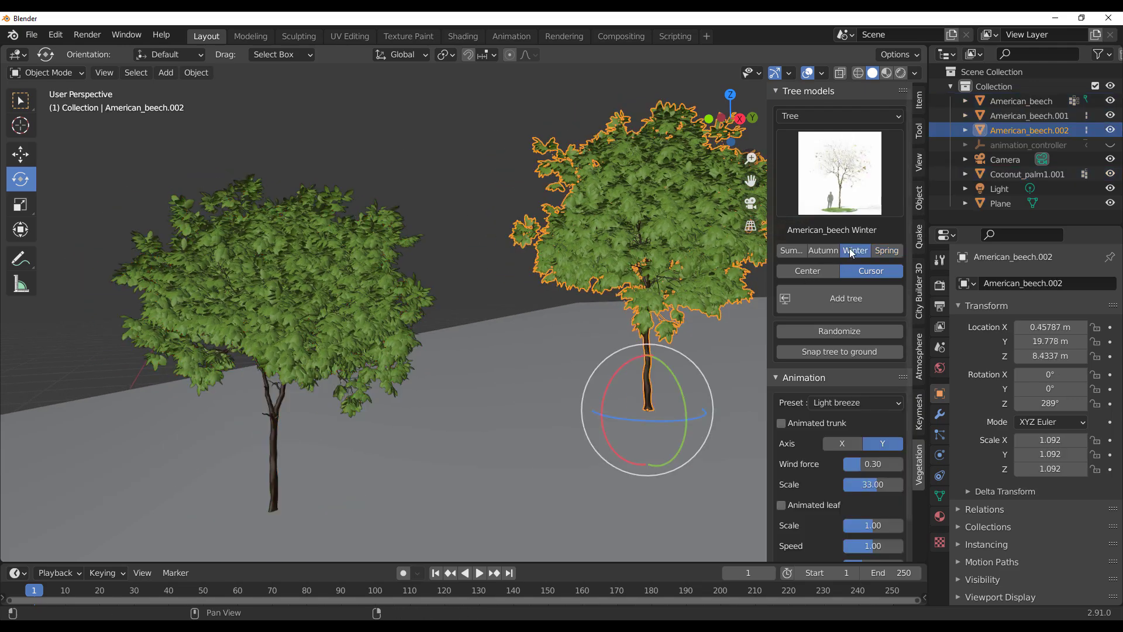
{"action": "left_click", "coordinate": [820, 251]}
{"action": "left_click", "coordinate": [802, 252]}
{"action": "left_click", "coordinate": [826, 250]}
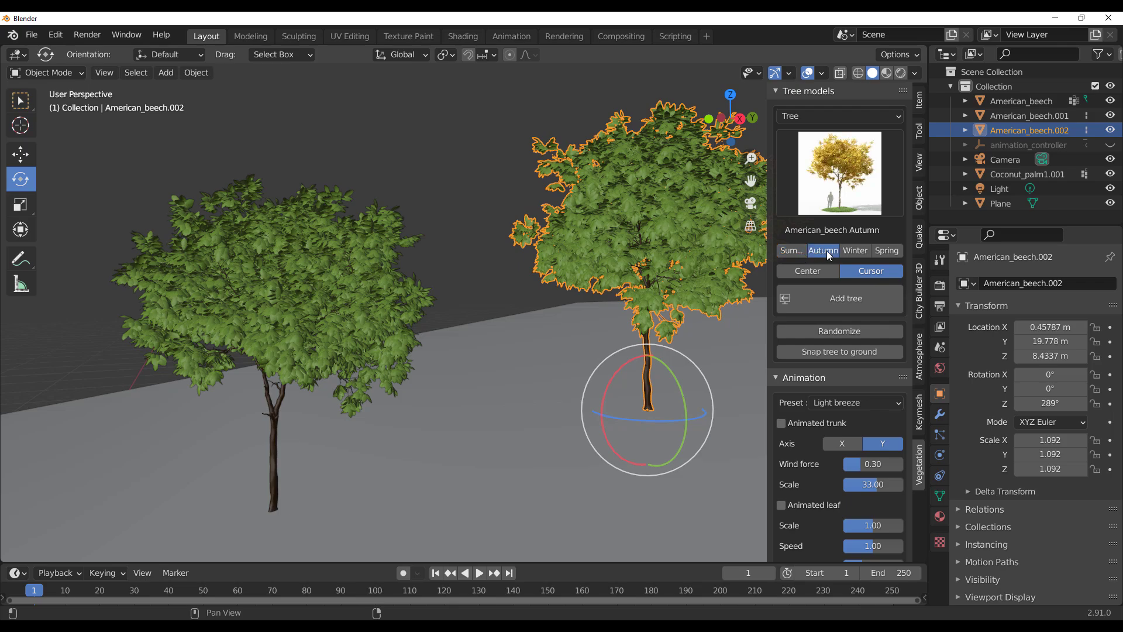
{"action": "left_click", "coordinate": [790, 251]}
Step: Delete the tilted ground plane
{"action": "scroll", "coordinate": [609, 332], "scroll_direction": "down", "scroll_amount": 3}
{"action": "middle_click_drag", "start_coordinate": [608, 333], "coordinate": [538, 438]}
{"action": "left_click", "coordinate": [518, 434]}
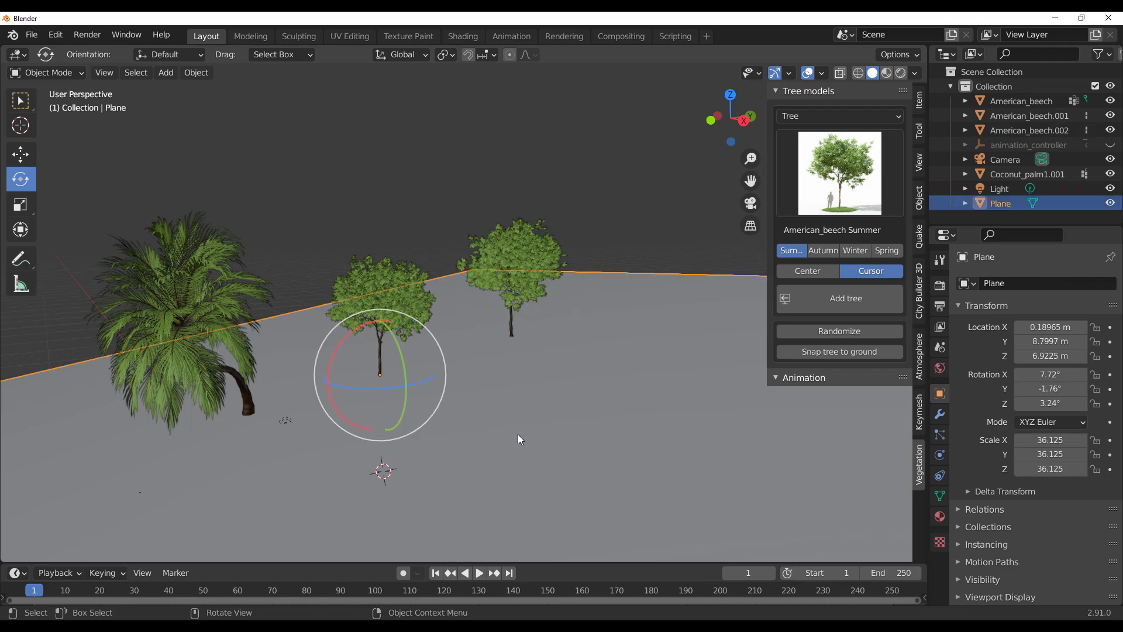
{"action": "key", "text": "Delete"}
{"action": "scroll", "coordinate": [579, 410], "scroll_direction": "down", "scroll_amount": 3}
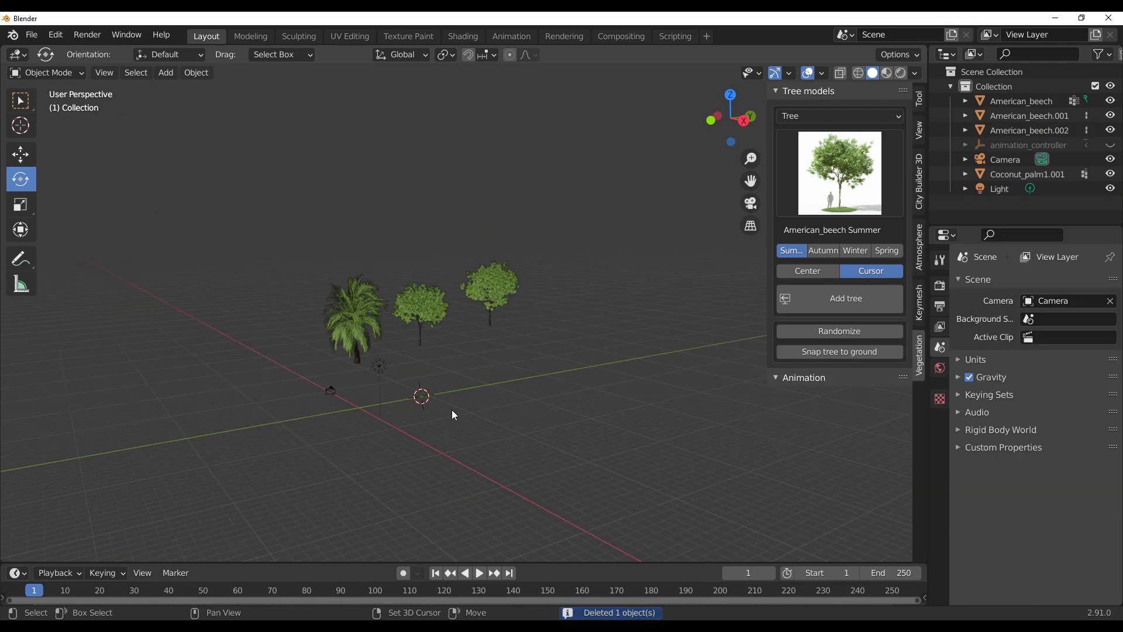
Step: Add a new flat plane at the 3D cursor and scale it to 21.266
{"action": "key", "text": "shift+a"}
{"action": "mouse_move", "coordinate": [380, 325]}
{"action": "left_click", "coordinate": [541, 323]}
{"action": "key", "text": "s"}
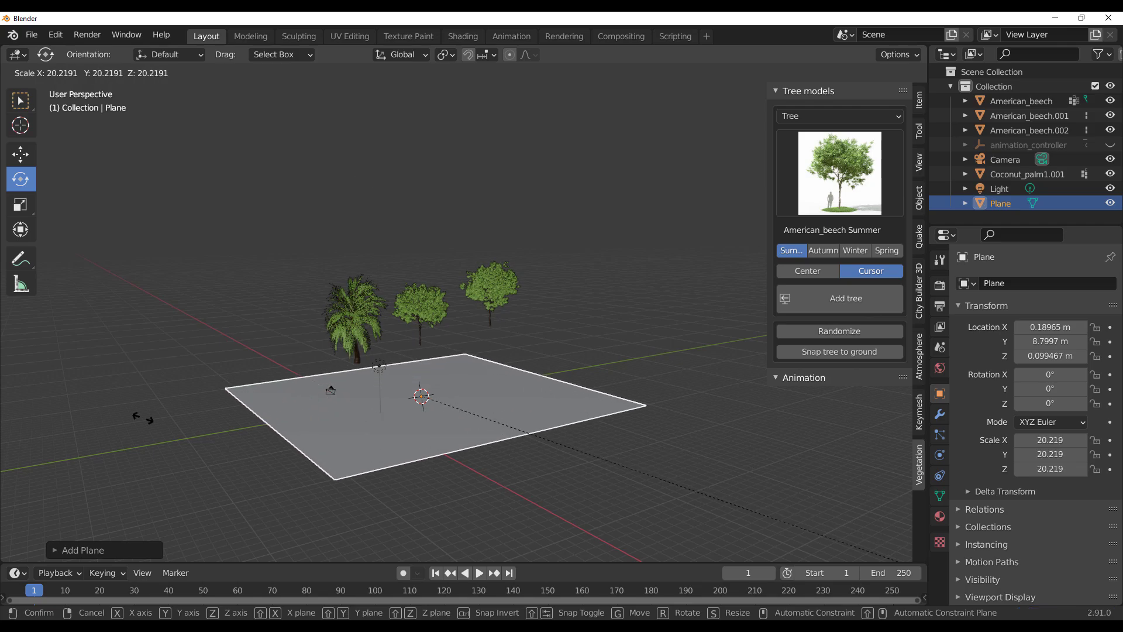
{"action": "left_click", "coordinate": [384, 417]}
Step: Select the palm and the beeches, snap them to the new flat plane, and clear the selection
{"action": "middle_click_drag", "start_coordinate": [384, 417], "coordinate": [431, 289]}
{"action": "left_click_drag", "start_coordinate": [283, 253], "coordinate": [622, 321]}
{"action": "left_click", "coordinate": [892, 350]}
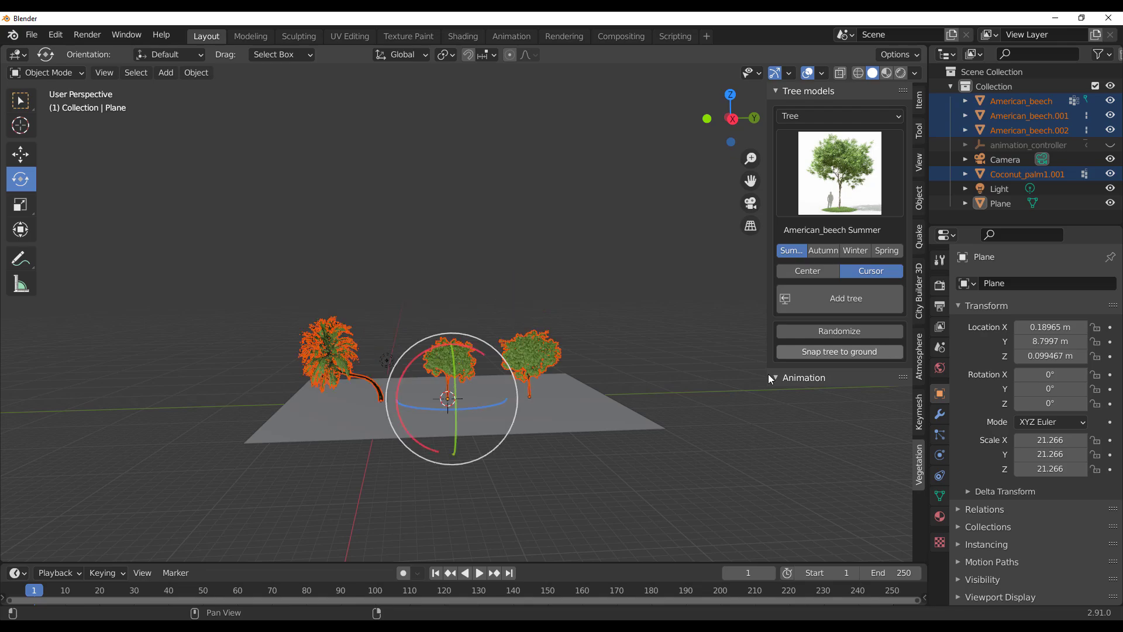
{"action": "left_click", "coordinate": [606, 314]}
Step: Place the 3D cursor on the open area of the plane in front of the beeches
{"action": "scroll", "coordinate": [582, 380], "scroll_direction": "up", "scroll_amount": 3}
{"action": "middle_click_drag", "start_coordinate": [581, 380], "coordinate": [399, 262]}
{"action": "scroll", "coordinate": [524, 377], "scroll_direction": "up", "scroll_amount": 2}
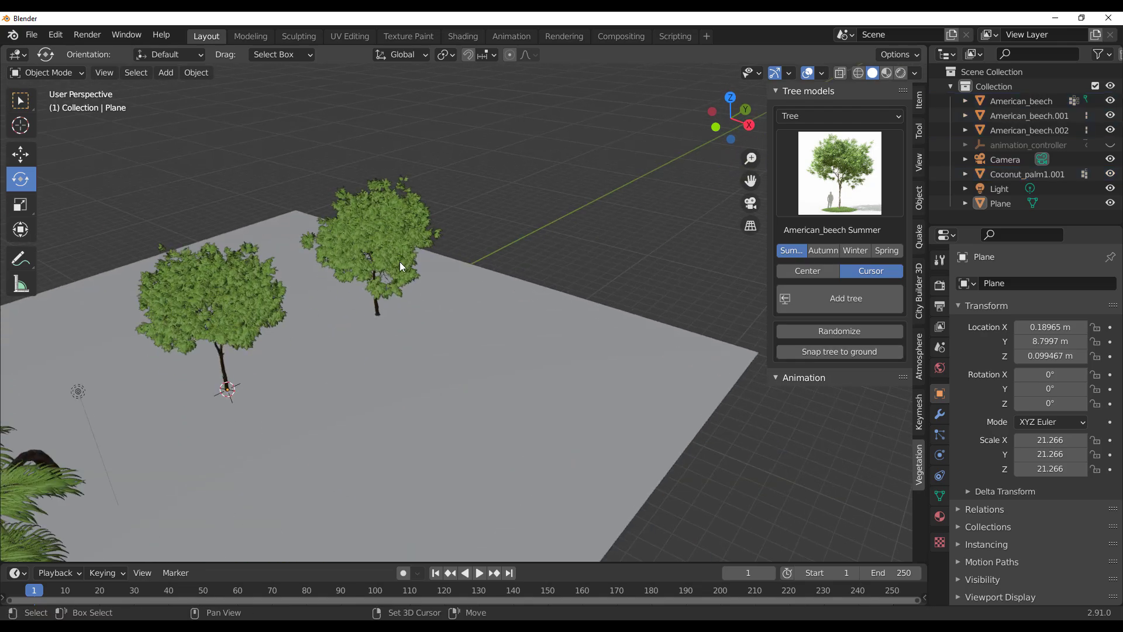
{"action": "middle_click_drag", "start_coordinate": [464, 401], "coordinate": [390, 375], "text": "shift"}
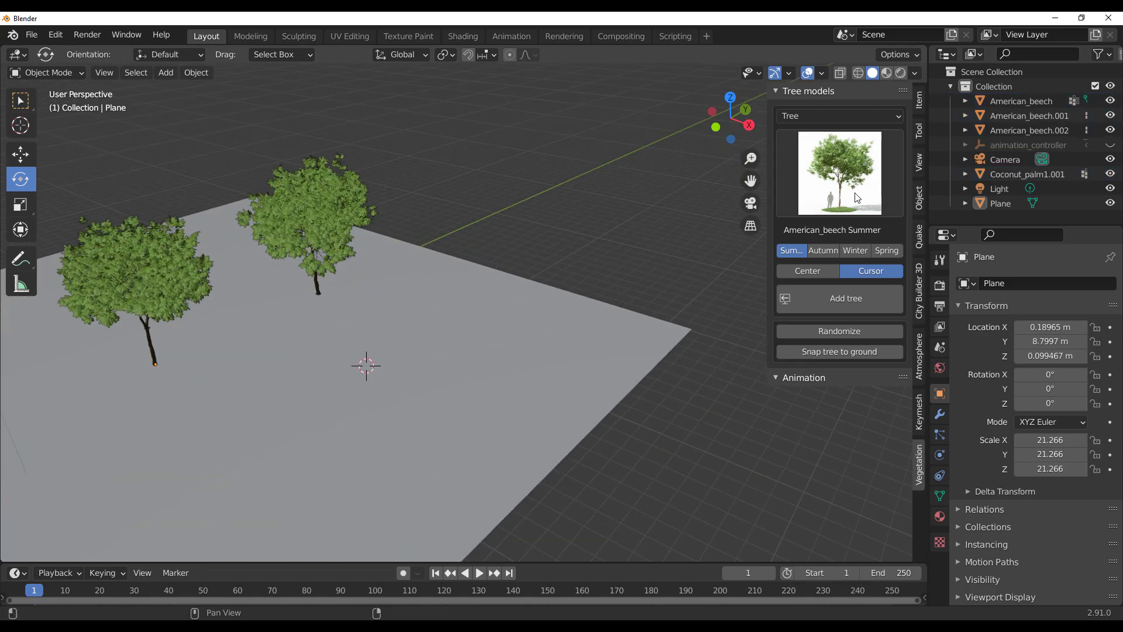
Step: Switch the model category to Shrub, choose Bush_2 Summer and add it at the 3D cursor
{"action": "left_click", "coordinate": [842, 112]}
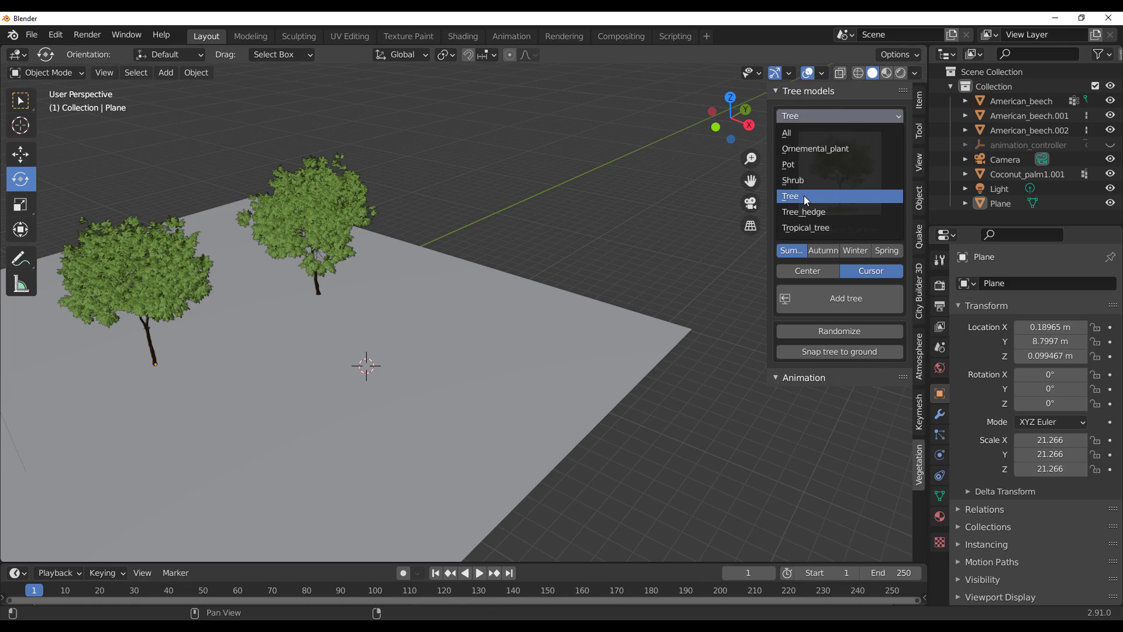
{"action": "left_click", "coordinate": [810, 181]}
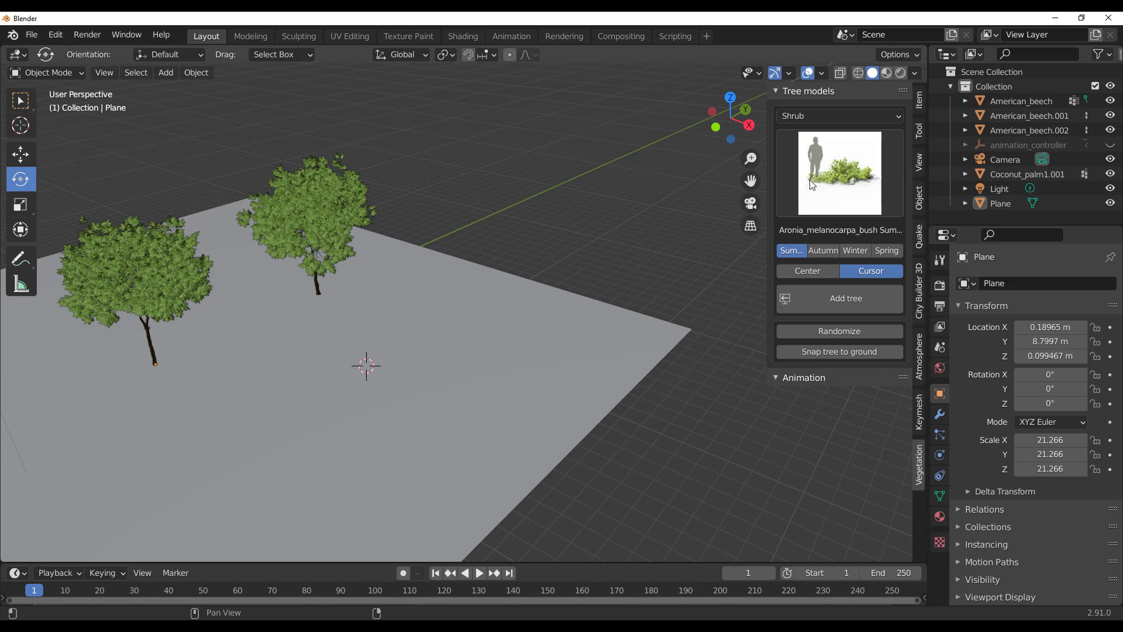
{"action": "left_click", "coordinate": [834, 173]}
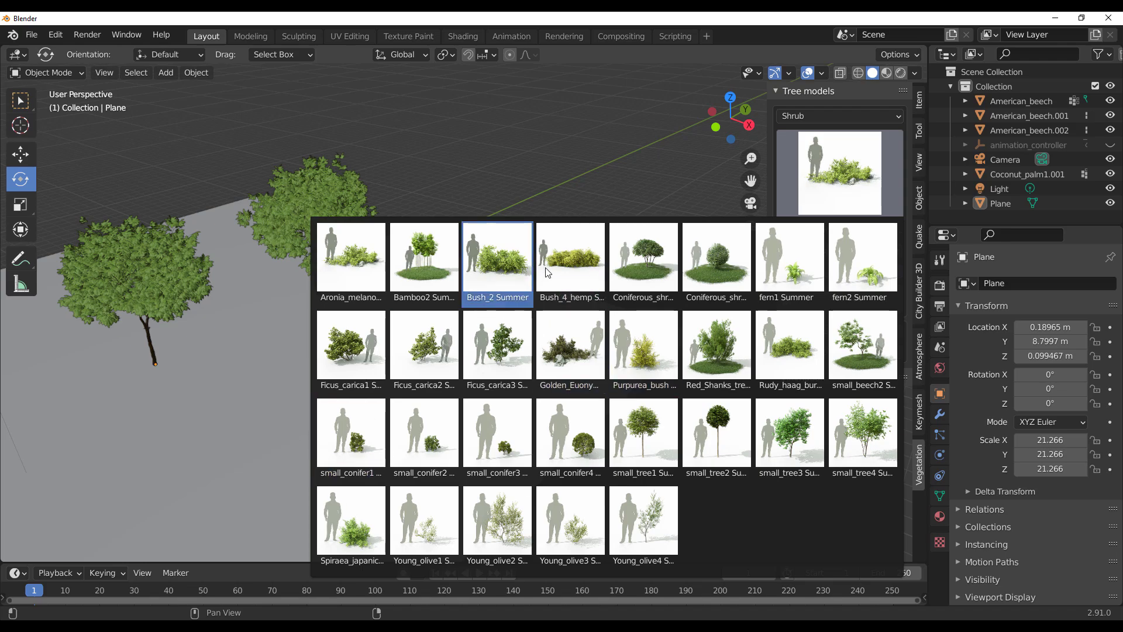
{"action": "left_click", "coordinate": [497, 260]}
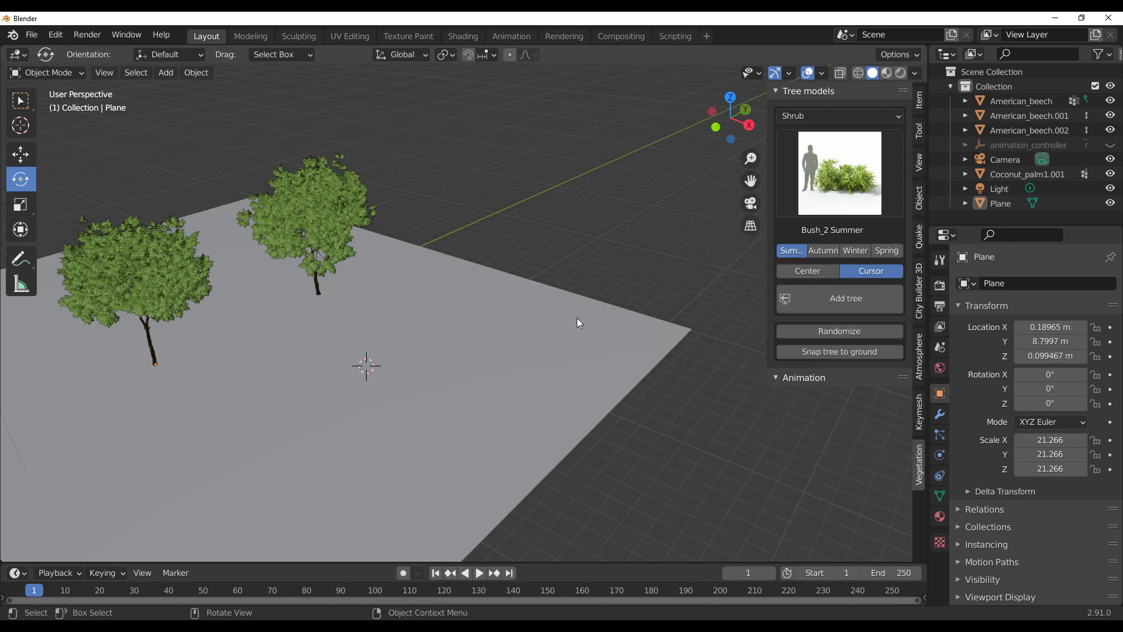
{"action": "left_click", "coordinate": [851, 301]}
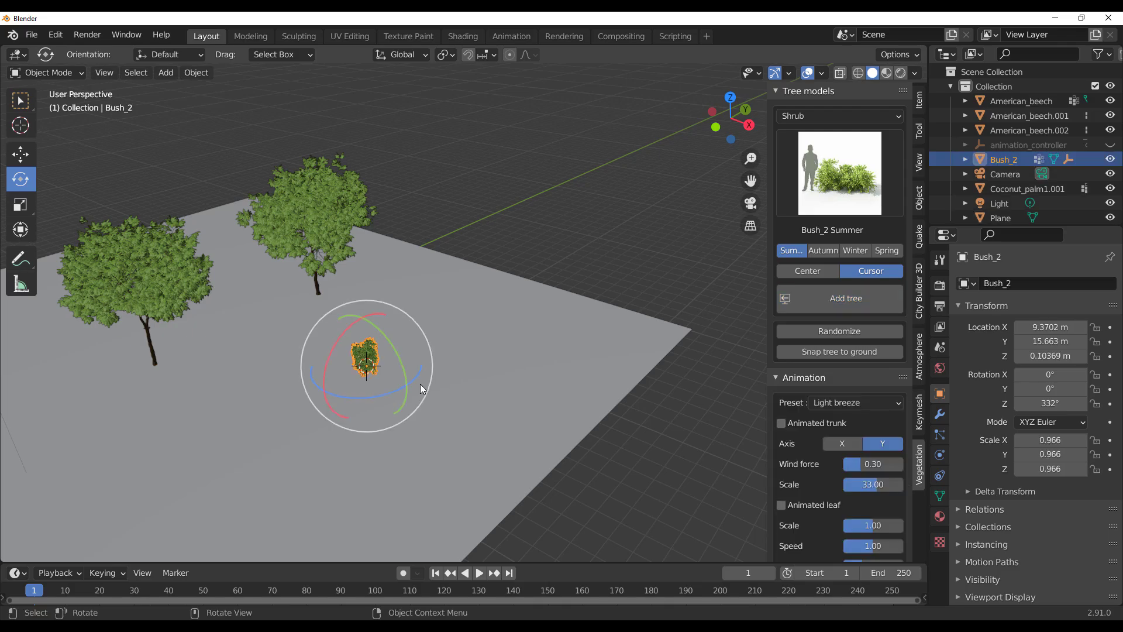
Step: Examine the new bush up close from several sides, with its selection outline cleared
{"action": "scroll", "coordinate": [420, 388], "scroll_direction": "up", "scroll_amount": 3}
{"action": "middle_click_drag", "start_coordinate": [417, 383], "coordinate": [333, 364]}
{"action": "middle_click_drag", "start_coordinate": [439, 263], "coordinate": [382, 193], "text": "shift"}
{"action": "scroll", "coordinate": [497, 405], "scroll_direction": "down", "scroll_amount": 2}
{"action": "scroll", "coordinate": [555, 448], "scroll_direction": "up", "scroll_amount": 3}
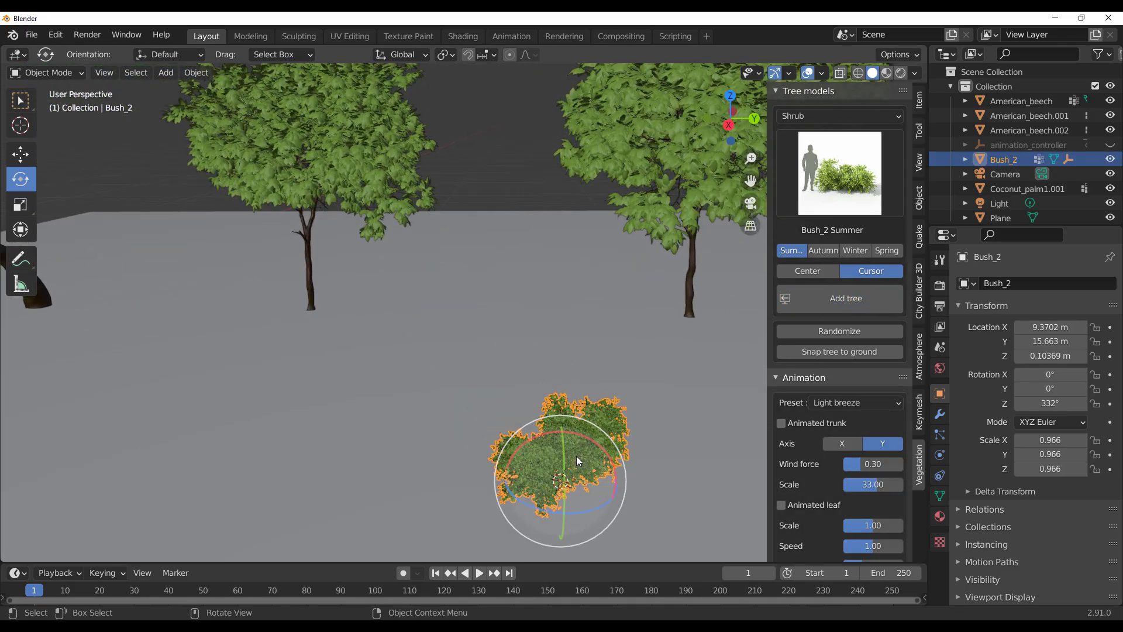
{"action": "scroll", "coordinate": [577, 455], "scroll_direction": "up", "scroll_amount": 2}
{"action": "middle_click_drag", "start_coordinate": [577, 455], "coordinate": [513, 370]}
{"action": "scroll", "coordinate": [513, 333], "scroll_direction": "up", "scroll_amount": 4}
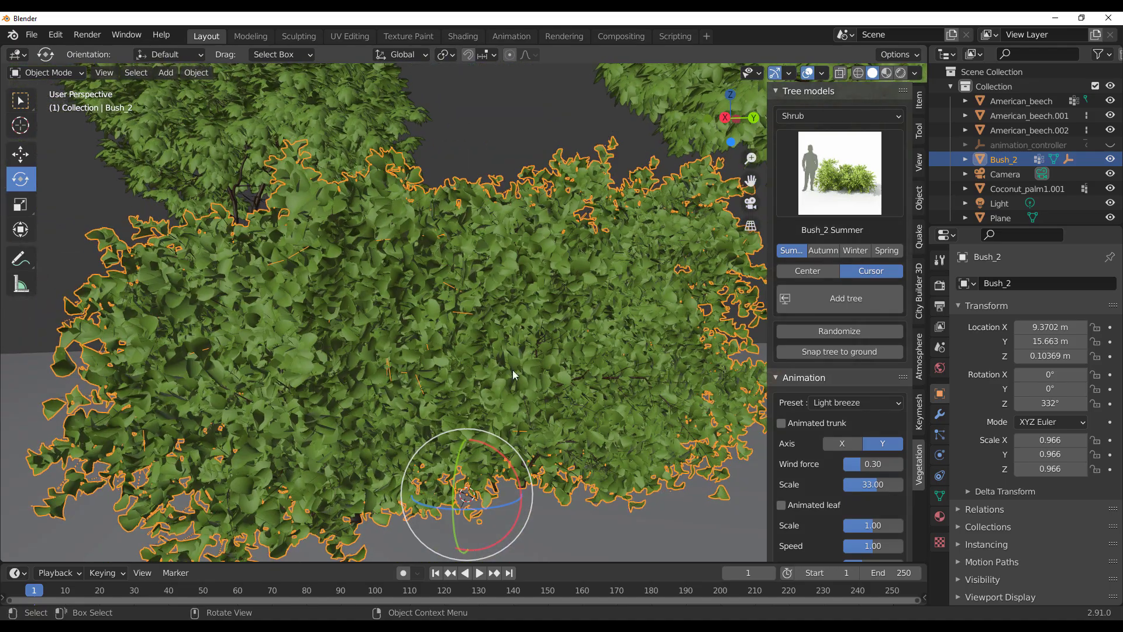
{"action": "left_click", "coordinate": [504, 114]}
{"action": "middle_click_drag", "start_coordinate": [507, 202], "coordinate": [474, 208]}
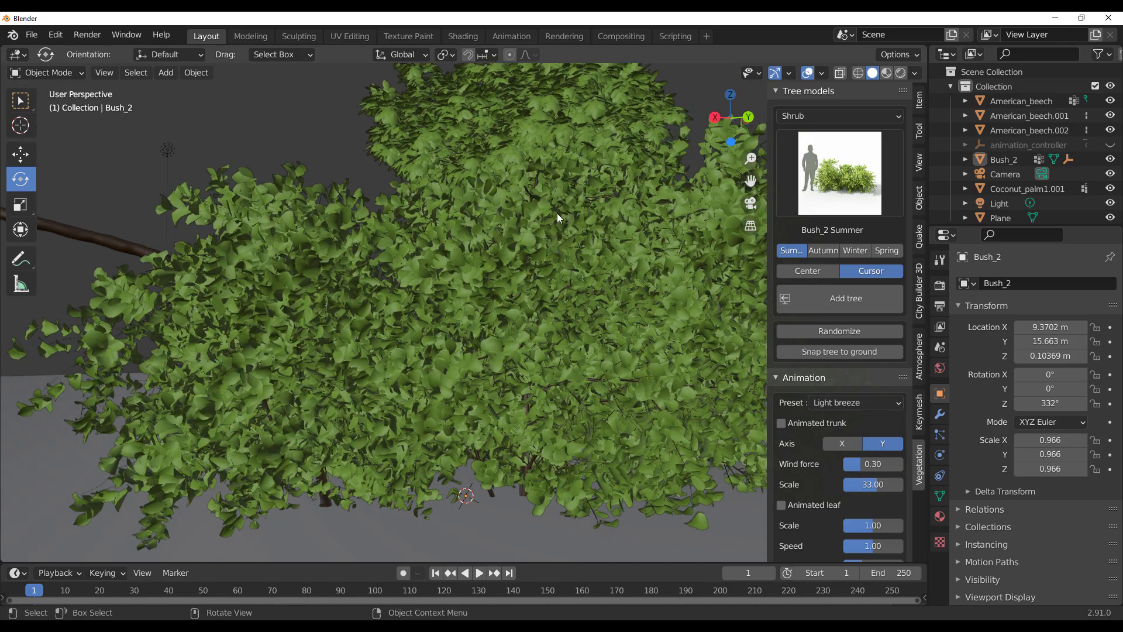
Step: Switch the viewport to Rendered shading and view the bush and the beeches behind it
{"action": "left_click", "coordinate": [901, 75]}
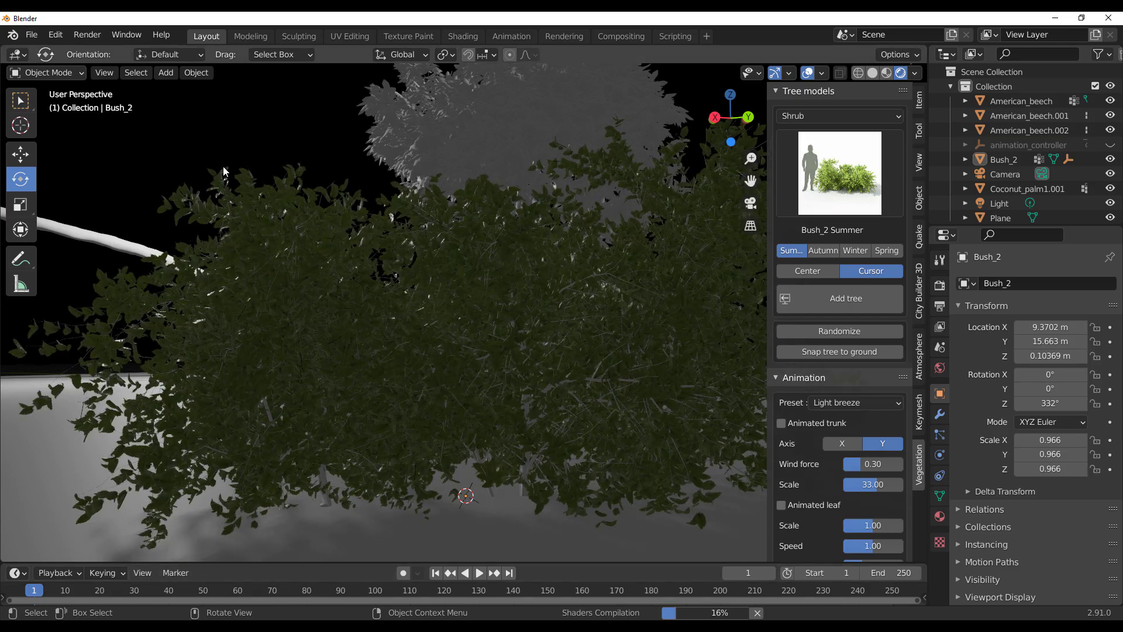
{"action": "middle_click_drag", "start_coordinate": [326, 343], "coordinate": [413, 239]}
{"action": "scroll", "coordinate": [422, 247], "scroll_direction": "down", "scroll_amount": 6}
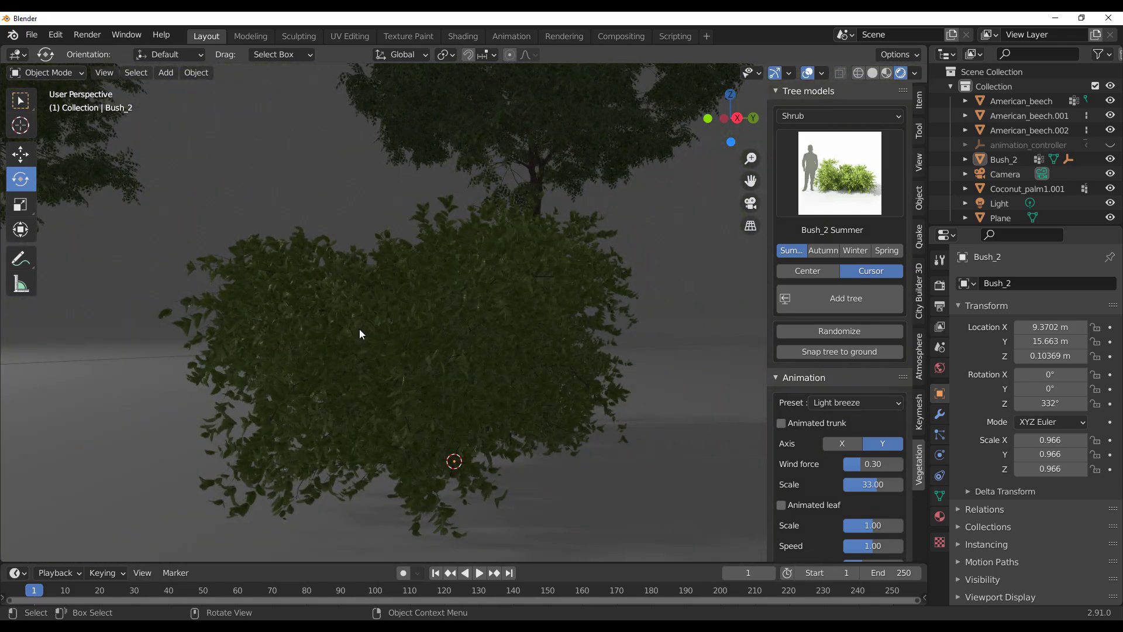
{"action": "scroll", "coordinate": [359, 329], "scroll_direction": "down", "scroll_amount": 5}
{"action": "middle_click_drag", "start_coordinate": [122, 237], "coordinate": [231, 288], "text": "shift"}
{"action": "middle_click_drag", "start_coordinate": [54, 155], "coordinate": [118, 187], "text": "shift"}
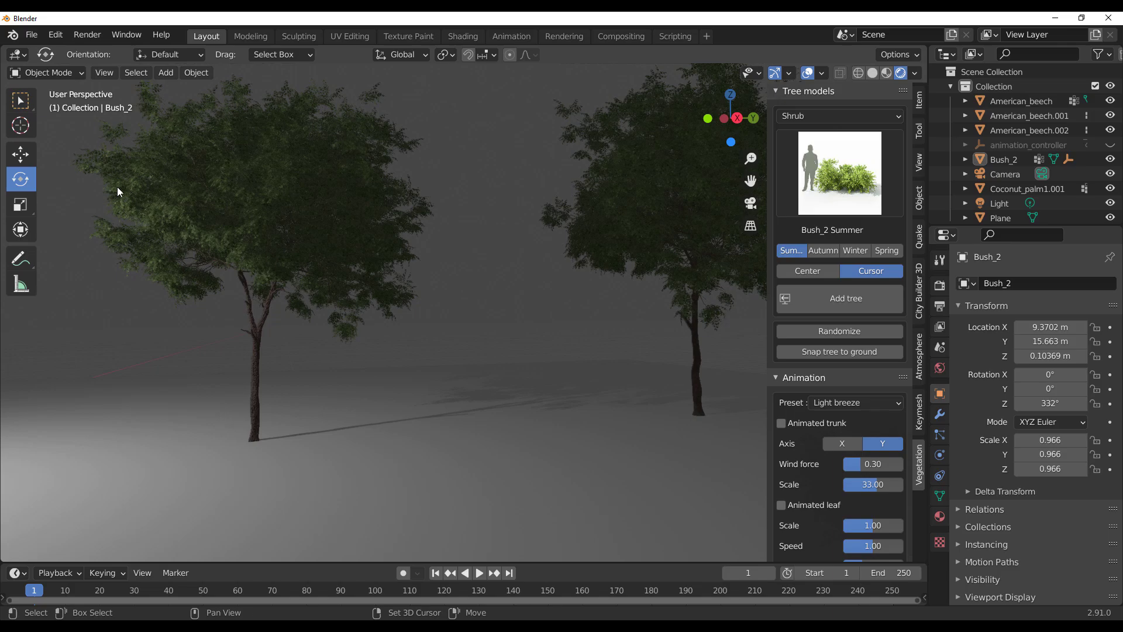
Step: Select the first beech copy, frame it and examine its leaves and branches in the rendered view
{"action": "left_click", "coordinate": [232, 228]}
{"action": "key", "text": "KP_Decimal"}
{"action": "scroll", "coordinate": [358, 272], "scroll_direction": "up", "scroll_amount": 6}
{"action": "middle_click_drag", "start_coordinate": [360, 268], "coordinate": [379, 282]}
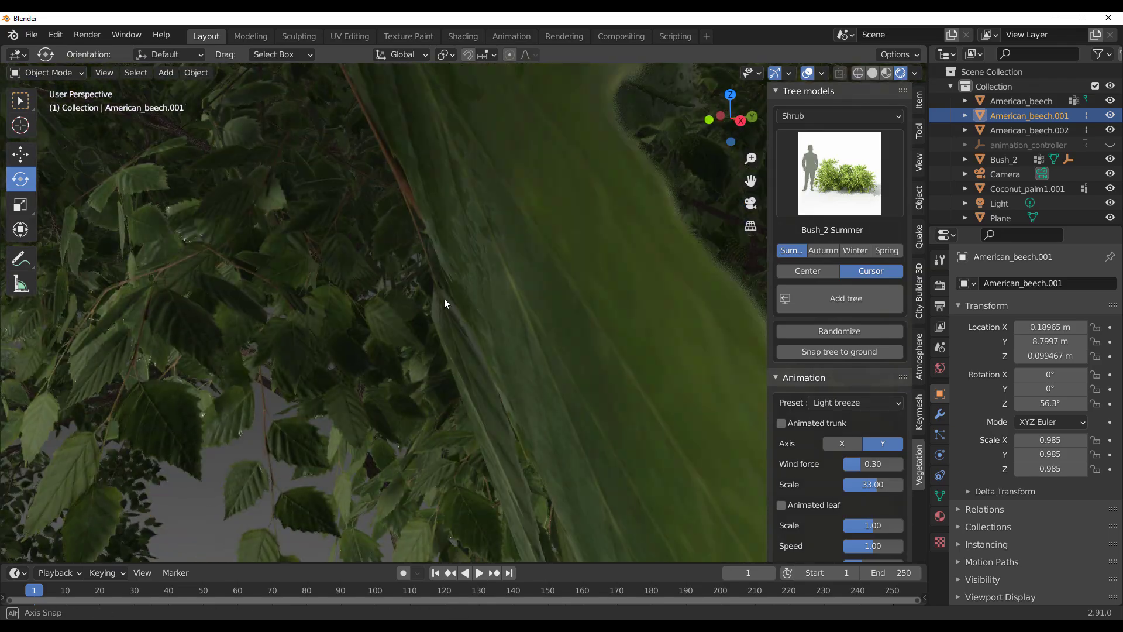
{"action": "scroll", "coordinate": [425, 292], "scroll_direction": "down", "scroll_amount": 8}
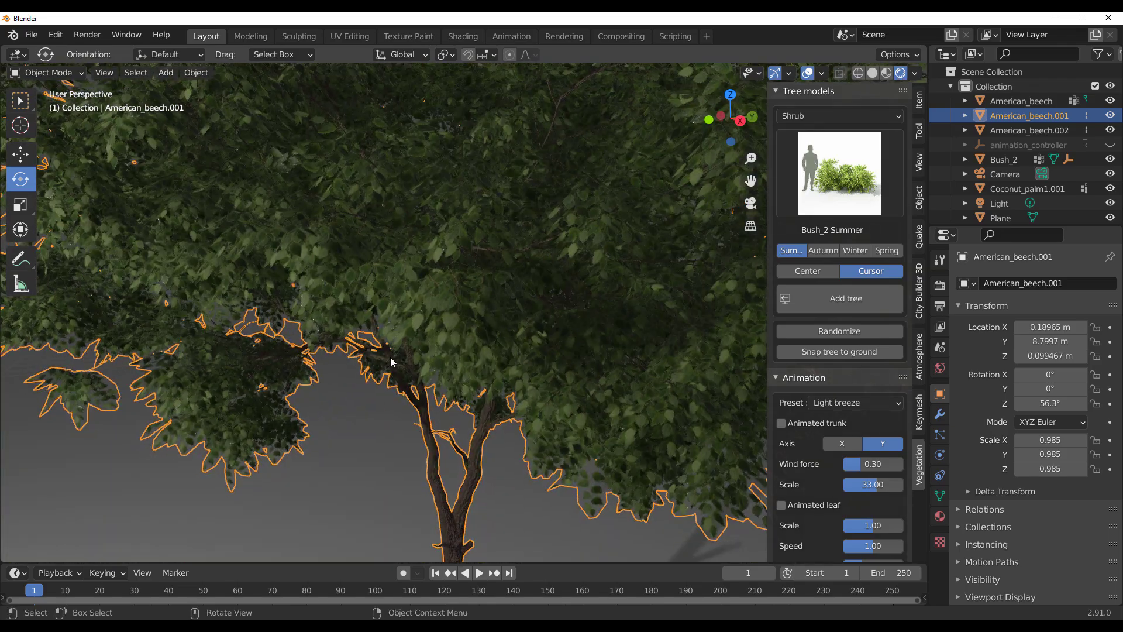
Step: Examine the coconut palm's fronds and curved trunk in the rendered view
{"action": "scroll", "coordinate": [387, 356], "scroll_direction": "down", "scroll_amount": 12}
{"action": "scroll", "coordinate": [308, 303], "scroll_direction": "up", "scroll_amount": 5}
{"action": "middle_click_drag", "start_coordinate": [218, 357], "coordinate": [581, 348], "text": "shift"}
{"action": "middle_click_drag", "start_coordinate": [406, 407], "coordinate": [412, 399], "text": "shift"}
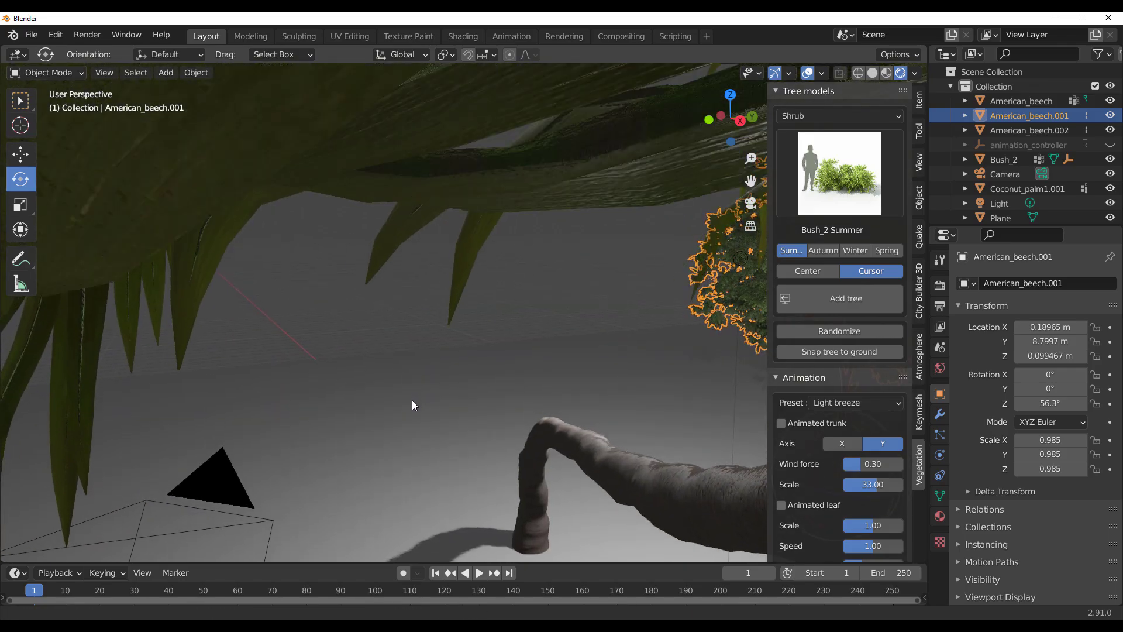
{"action": "scroll", "coordinate": [410, 400], "scroll_direction": "up", "scroll_amount": 3}
{"action": "scroll", "coordinate": [397, 395], "scroll_direction": "down", "scroll_amount": 3}
{"action": "scroll", "coordinate": [404, 420], "scroll_direction": "up", "scroll_amount": 6}
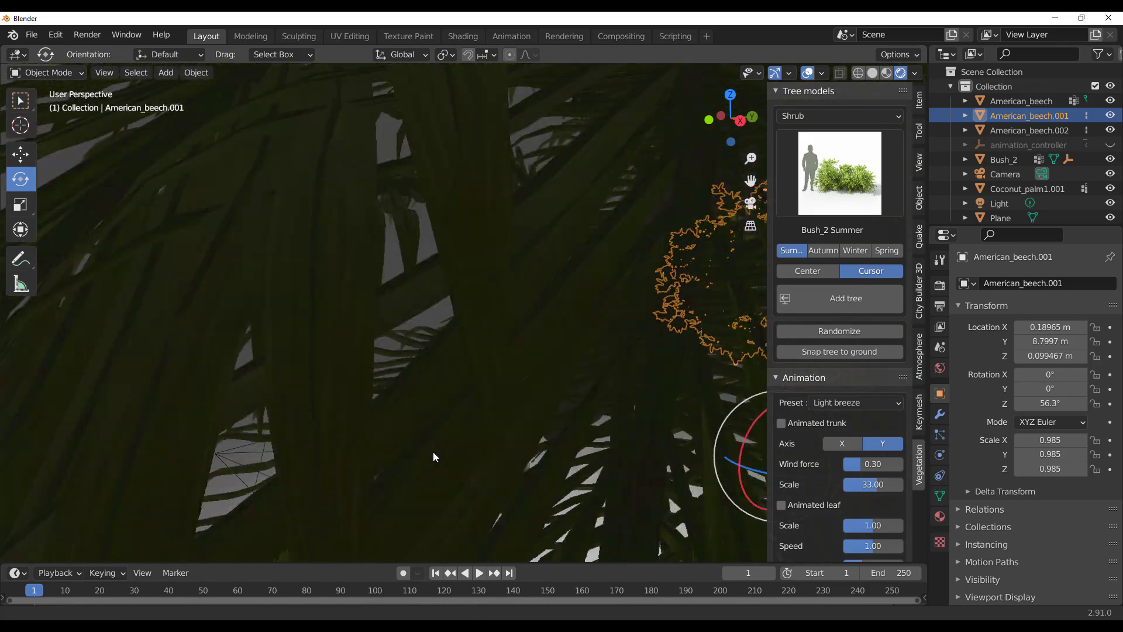
{"action": "scroll", "coordinate": [433, 452], "scroll_direction": "down", "scroll_amount": 10}
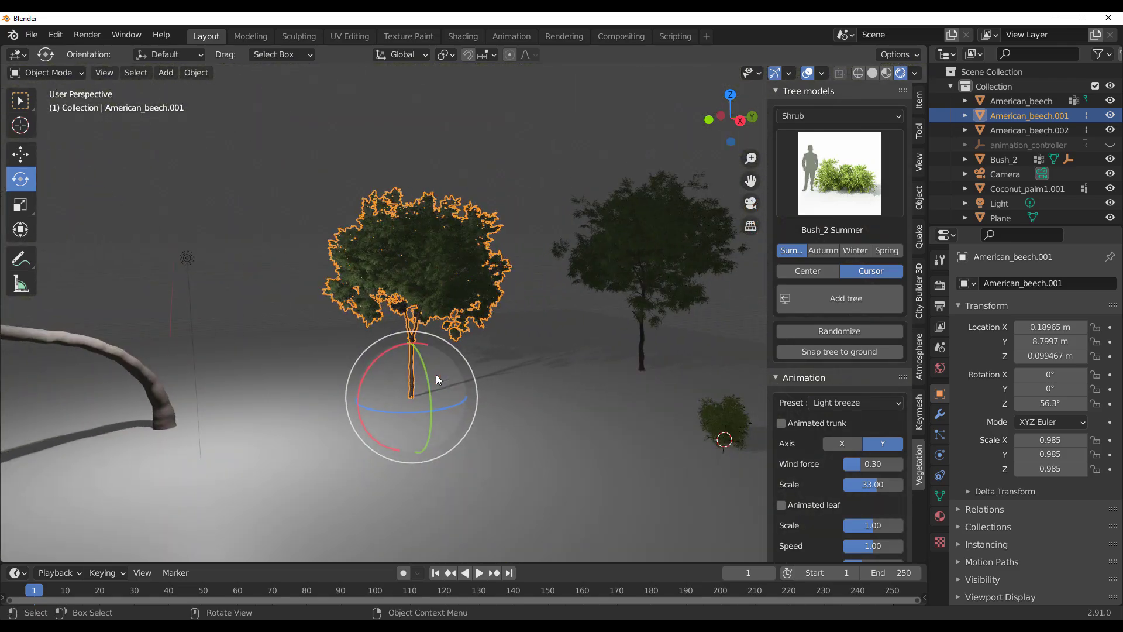
Step: Examine the selected beech's trunk bark and leaf texture up close in the rendered view
{"action": "scroll", "coordinate": [420, 390], "scroll_direction": "up", "scroll_amount": 3}
{"action": "scroll", "coordinate": [278, 423], "scroll_direction": "up", "scroll_amount": 5}
{"action": "middle_click_drag", "start_coordinate": [284, 435], "coordinate": [344, 239], "text": "shift"}
{"action": "scroll", "coordinate": [328, 379], "scroll_direction": "down", "scroll_amount": 3}
{"action": "scroll", "coordinate": [329, 379], "scroll_direction": "up", "scroll_amount": 3}
{"action": "middle_click_drag", "start_coordinate": [328, 378], "coordinate": [343, 461], "text": "shift"}
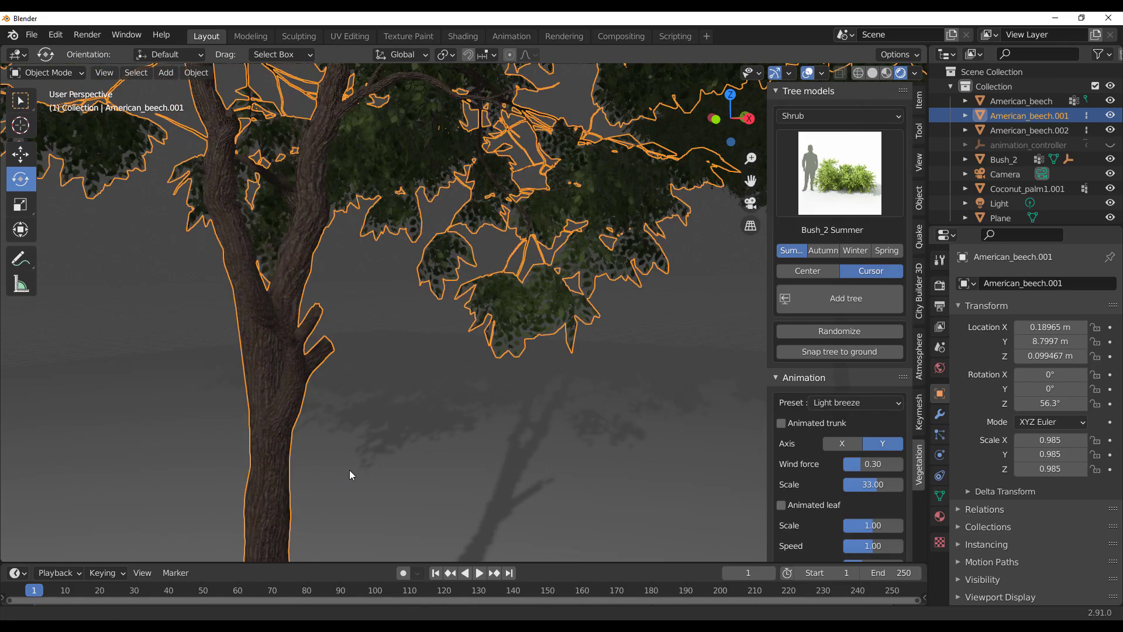
{"action": "scroll", "coordinate": [343, 461], "scroll_direction": "down", "scroll_amount": 2}
{"action": "scroll", "coordinate": [328, 368], "scroll_direction": "up", "scroll_amount": 7}
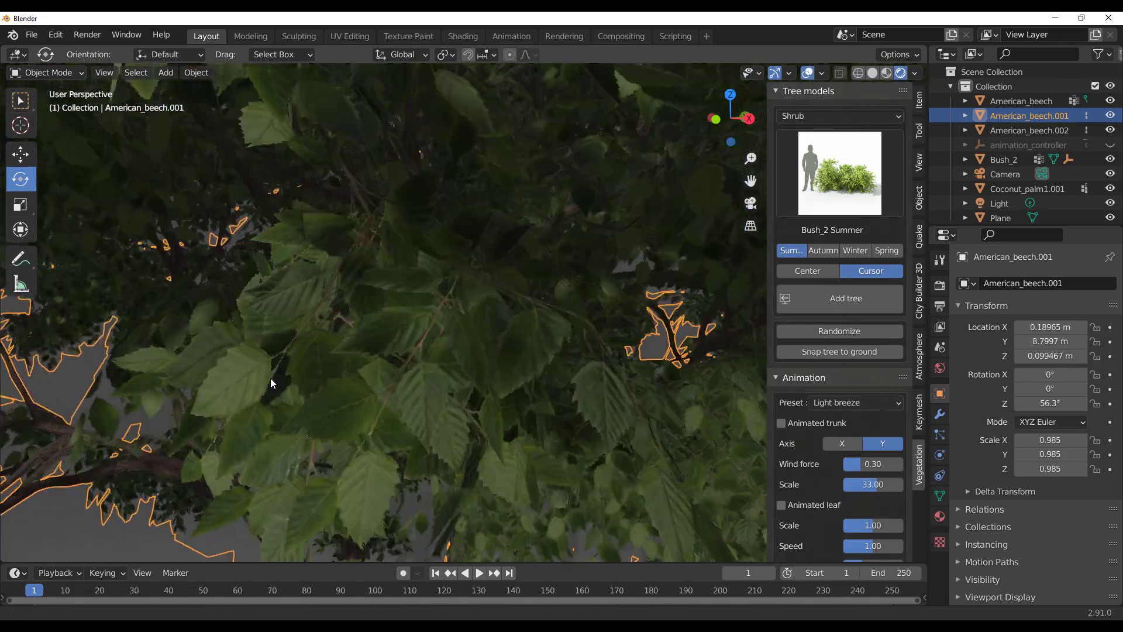
Step: Add a Young_olive4 Summer shrub at the 3D cursor on the open ground between the coconut palm and the nearest beech
{"action": "scroll", "coordinate": [272, 377], "scroll_direction": "down", "scroll_amount": 8}
{"action": "mouse_move", "coordinate": [272, 377]}
{"action": "middle_mouse_down"}
{"action": "mouse_move", "coordinate": [315, 364]}
{"action": "mouse_move", "coordinate": [293, 377]}
{"action": "middle_mouse_up"}
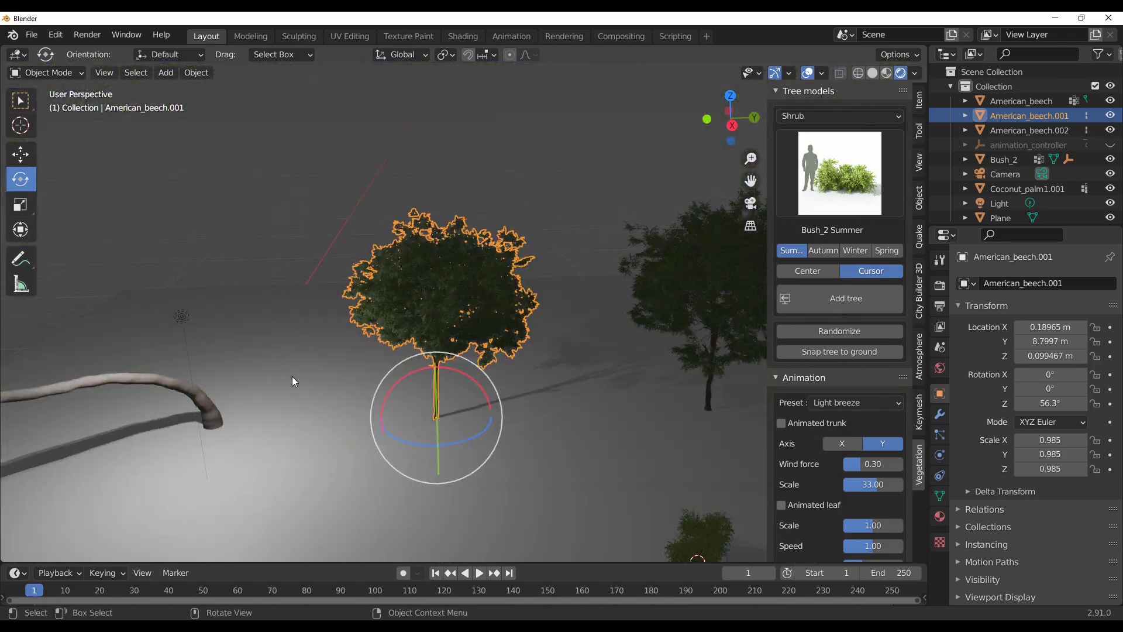
{"action": "scroll", "coordinate": [293, 377], "scroll_direction": "down", "scroll_amount": 6}
{"action": "middle_click_drag", "start_coordinate": [397, 385], "coordinate": [444, 364]}
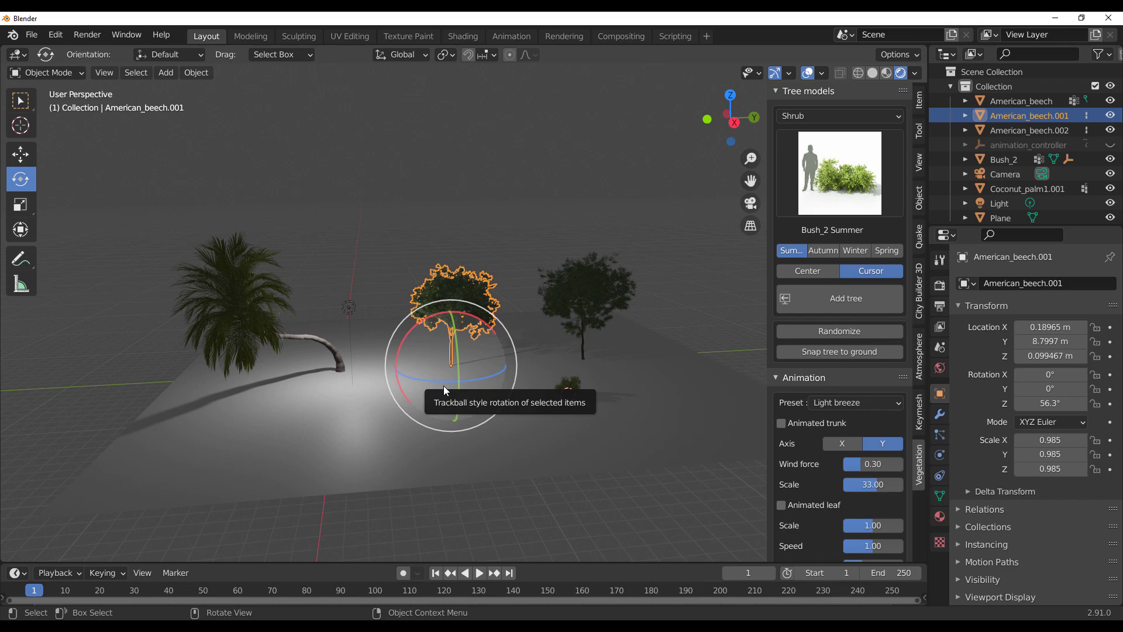
{"action": "left_click", "coordinate": [417, 195]}
{"action": "middle_click_drag", "start_coordinate": [381, 339], "coordinate": [413, 373]}
{"action": "scroll", "coordinate": [413, 373], "scroll_direction": "up", "scroll_amount": 5}
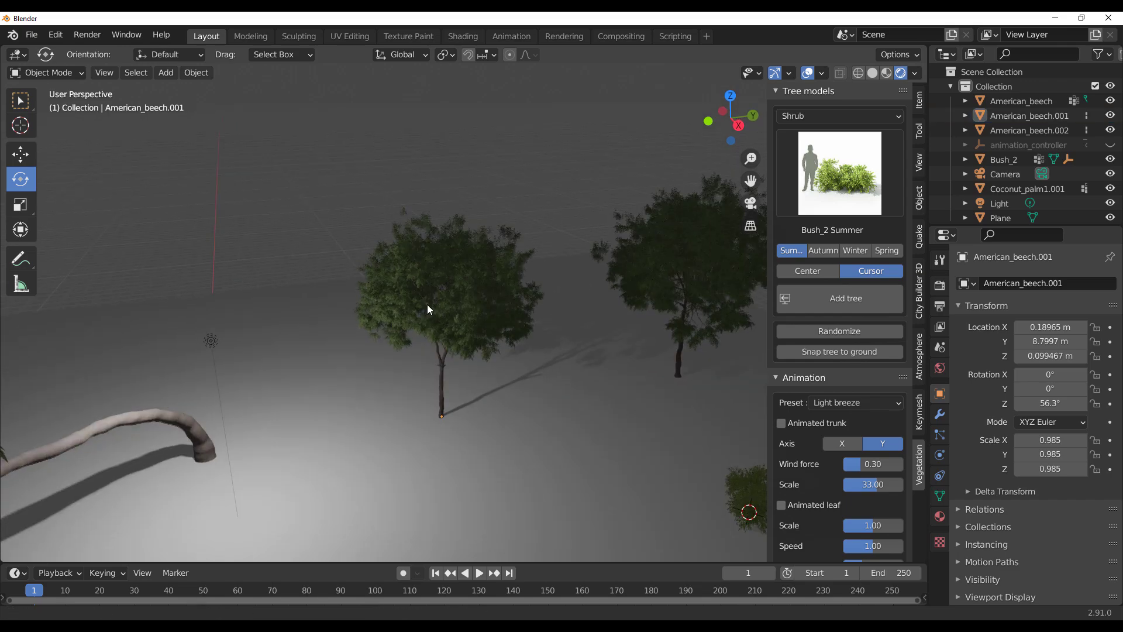
{"action": "right_click", "coordinate": [370, 402], "text": "shift"}
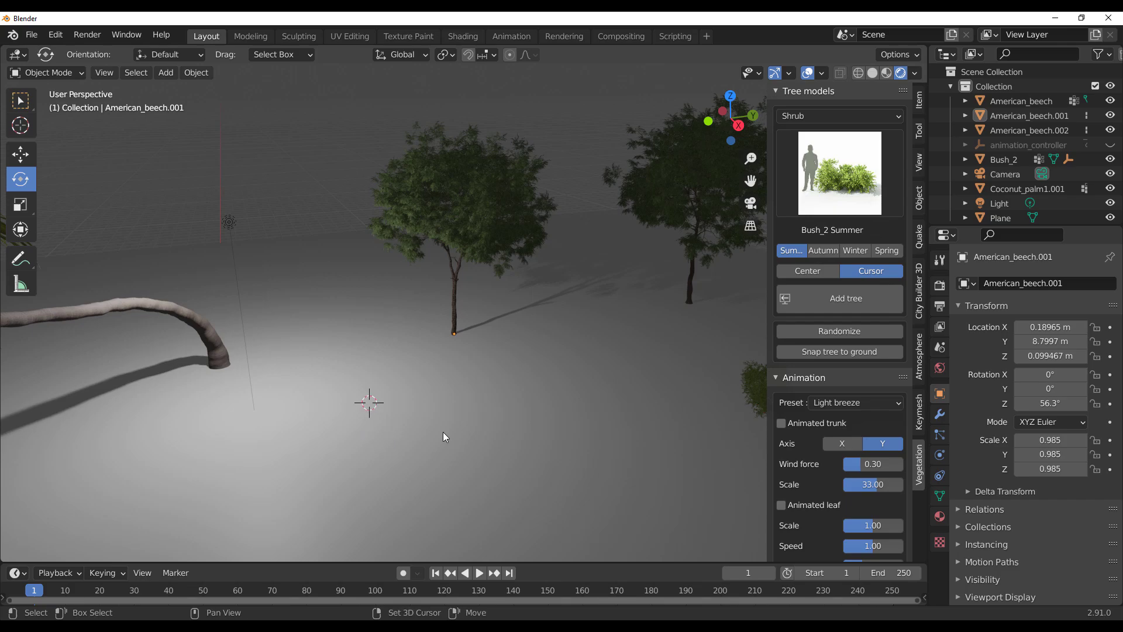
{"action": "left_click", "coordinate": [848, 164]}
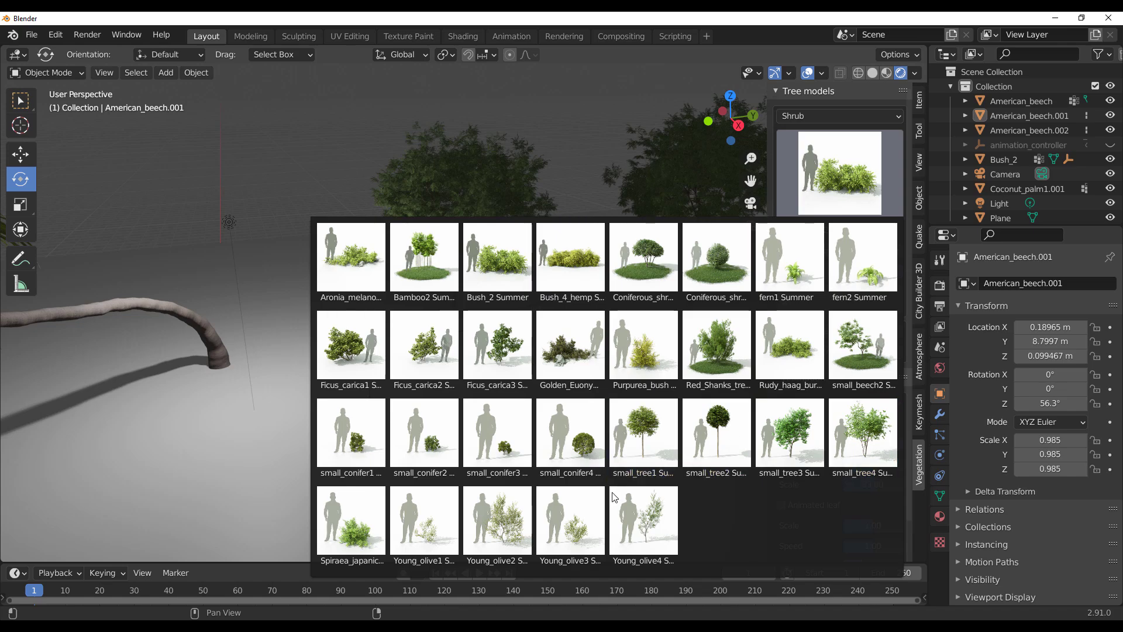
{"action": "left_click", "coordinate": [643, 530]}
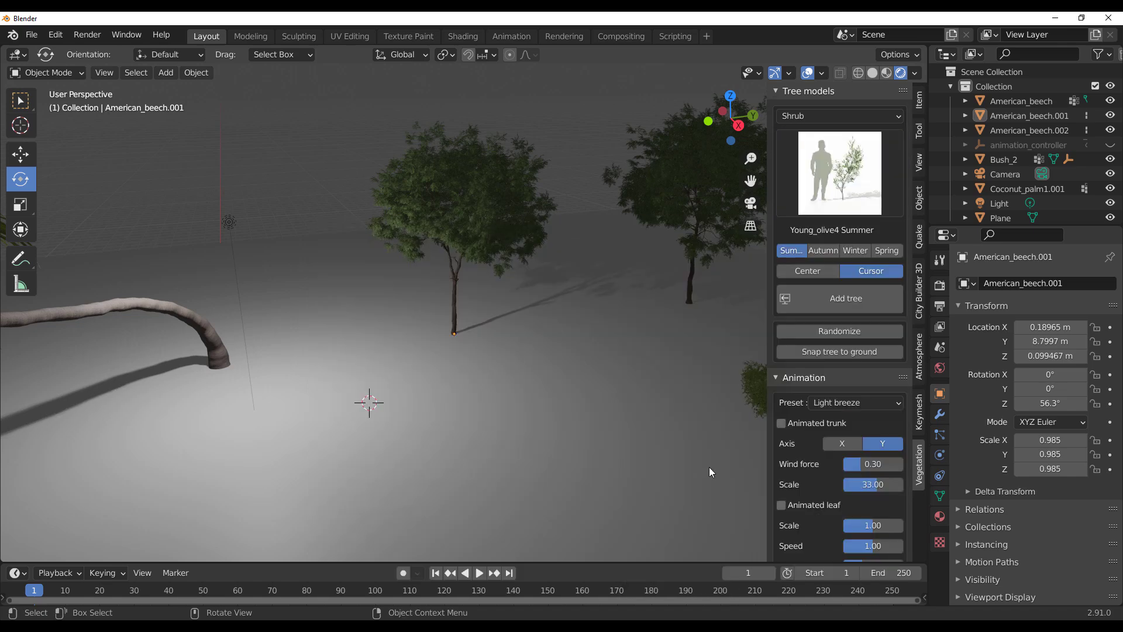
{"action": "left_click", "coordinate": [844, 300]}
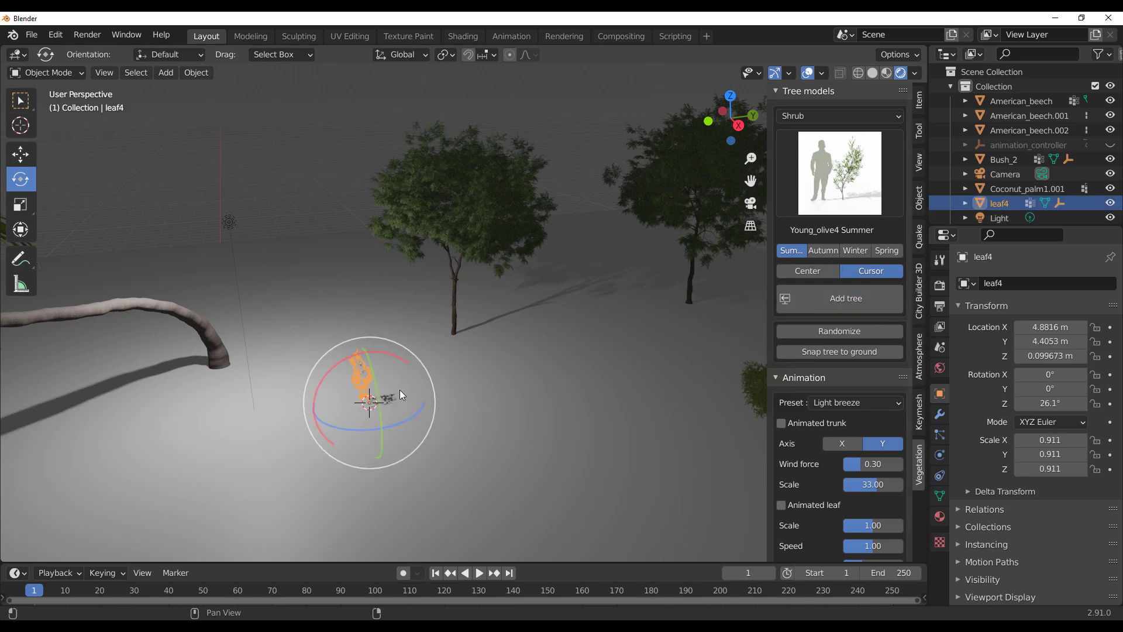
Step: Frame the young olive and examine its leaves, branches and shadow from several angles in the rendered view
{"action": "key", "text": "KP_Decimal"}
{"action": "middle_click_drag", "start_coordinate": [502, 378], "coordinate": [579, 281]}
{"action": "scroll", "coordinate": [459, 375], "scroll_direction": "up", "scroll_amount": 3}
{"action": "middle_click_drag", "start_coordinate": [573, 336], "coordinate": [516, 323]}
{"action": "scroll", "coordinate": [510, 312], "scroll_direction": "down", "scroll_amount": 3}
{"action": "left_click_drag", "start_coordinate": [622, 158], "coordinate": [584, 176]}
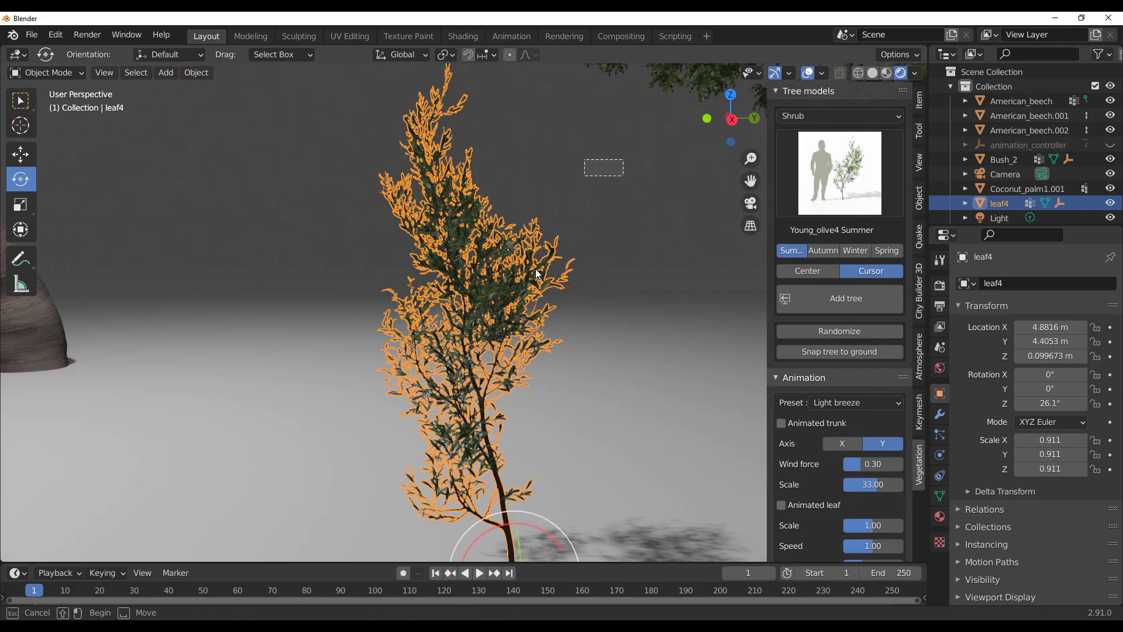
{"action": "middle_click_drag", "start_coordinate": [567, 301], "coordinate": [550, 283]}
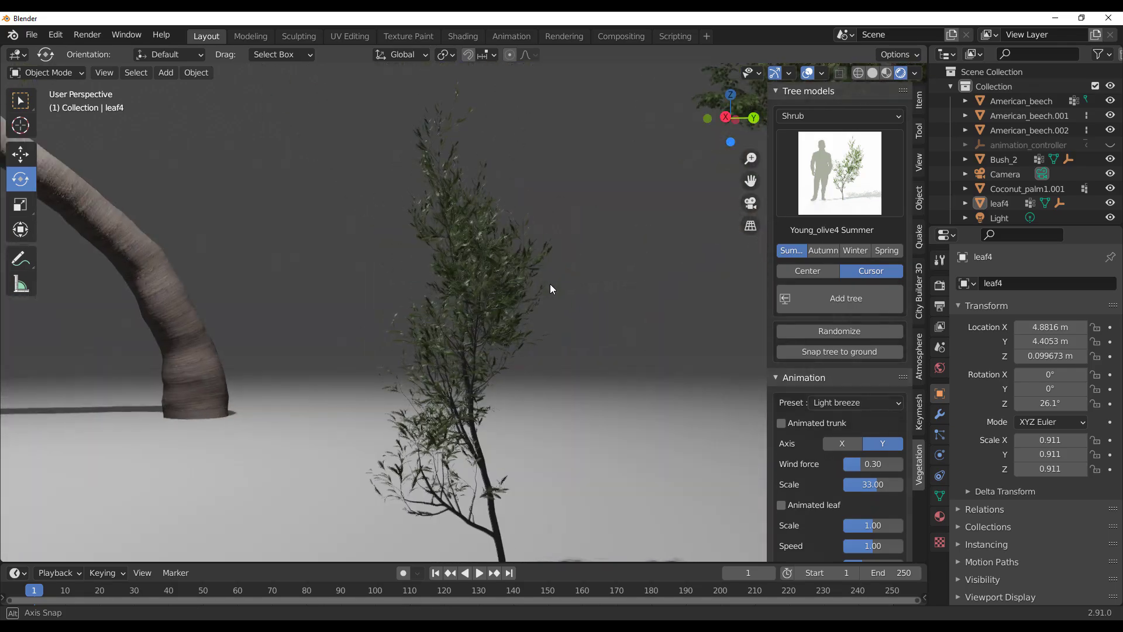
{"action": "left_click", "coordinate": [527, 346]}
{"action": "middle_click_drag", "start_coordinate": [527, 347], "coordinate": [486, 317]}
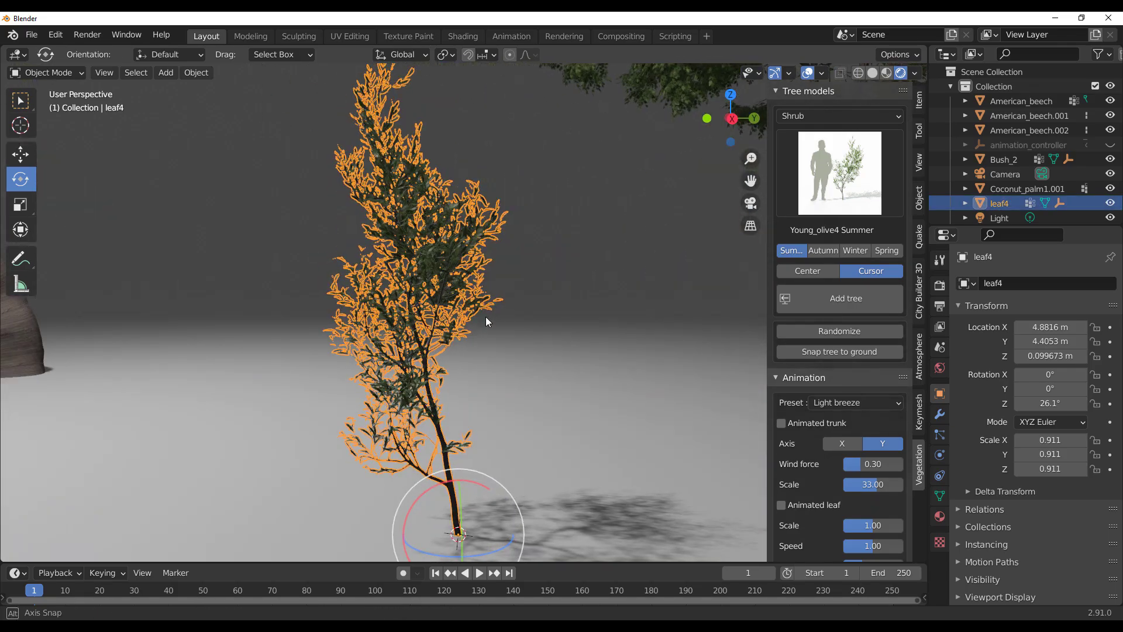
{"action": "scroll", "coordinate": [487, 314], "scroll_direction": "down", "scroll_amount": 2}
{"action": "scroll", "coordinate": [520, 314], "scroll_direction": "up", "scroll_amount": 1}
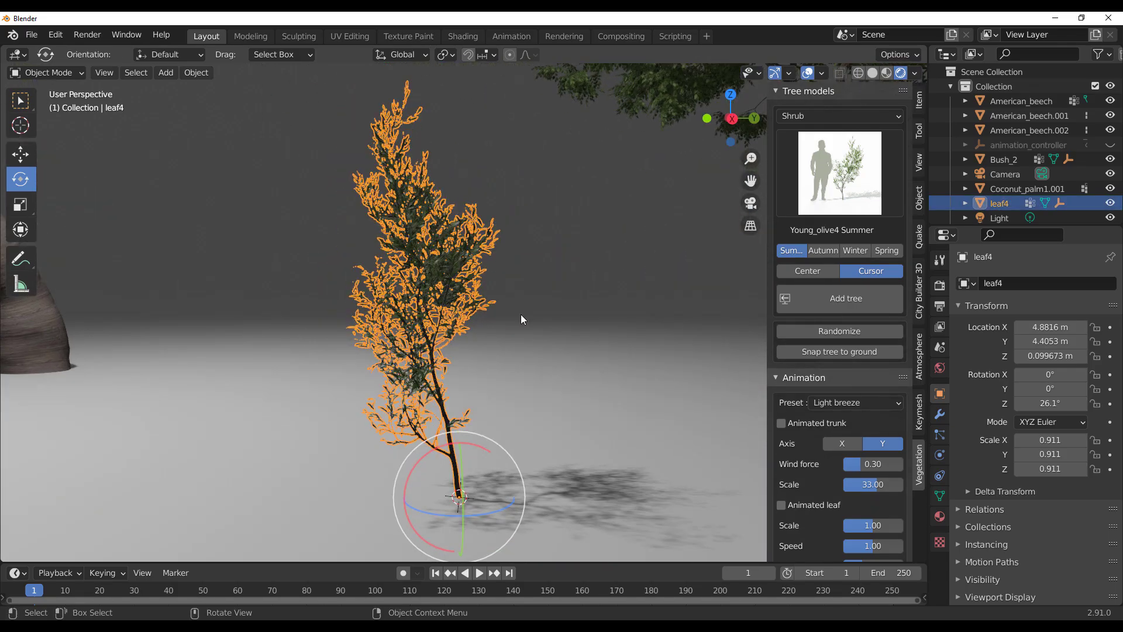
Step: Set the young olive's wind animation preset to Custom and enable its Animated trunk option
{"action": "left_click", "coordinate": [826, 407]}
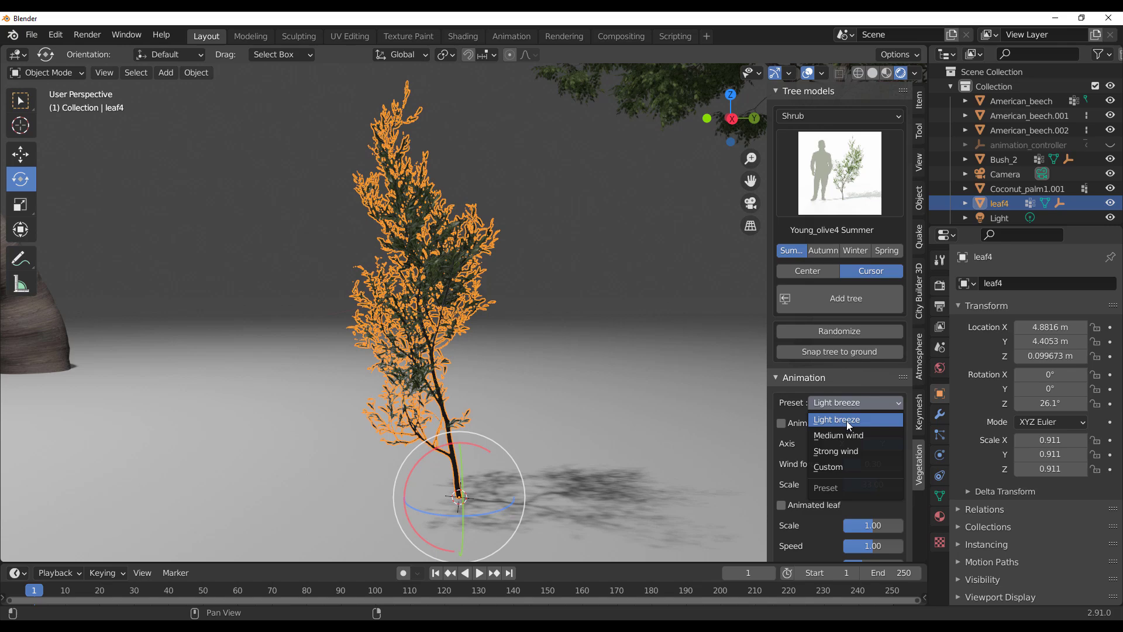
{"action": "left_click", "coordinate": [815, 466]}
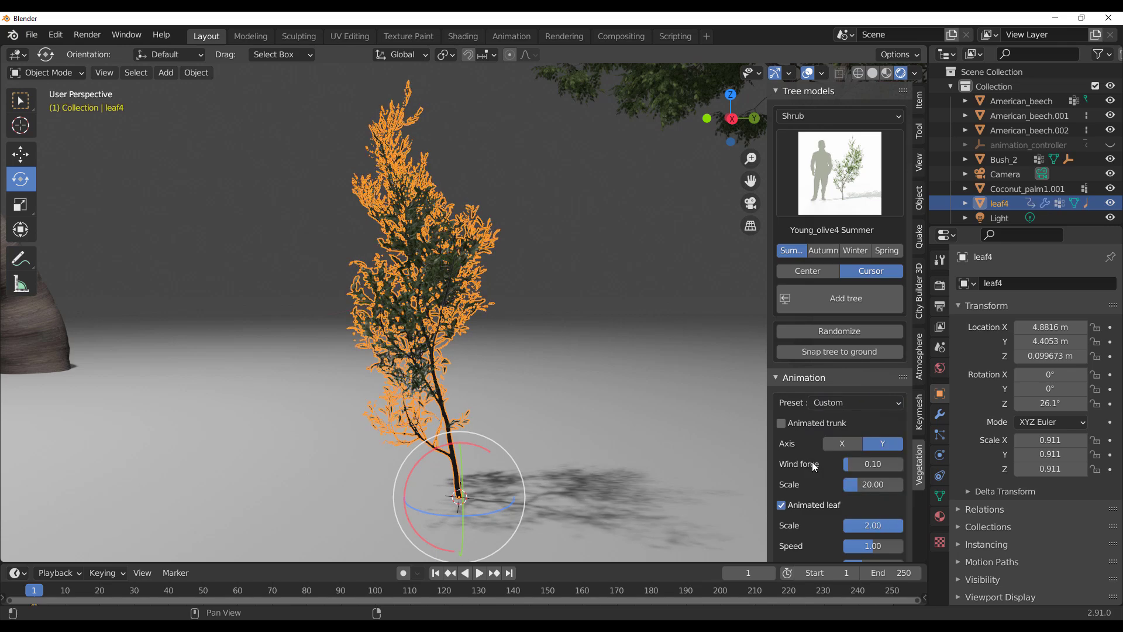
{"action": "left_click", "coordinate": [782, 424]}
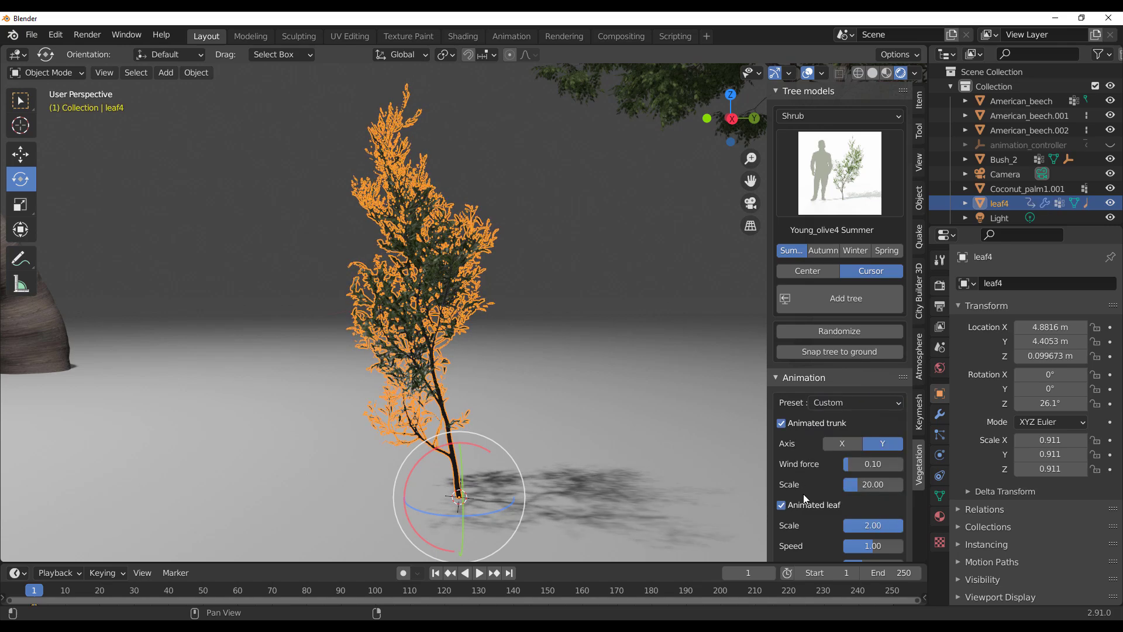
{"action": "scroll", "coordinate": [818, 482], "scroll_direction": "down", "scroll_amount": 1}
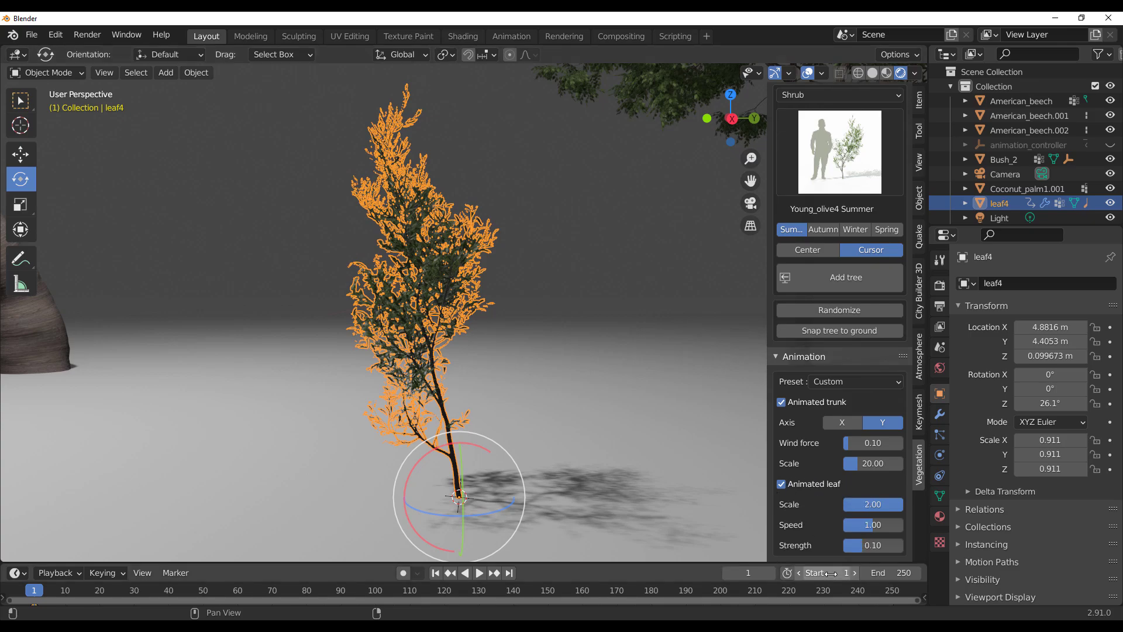
Step: Play the olive's wind animation in the rendered view with the shrub deselected and stop the playback
{"action": "middle_click_drag", "start_coordinate": [584, 328], "coordinate": [610, 325]}
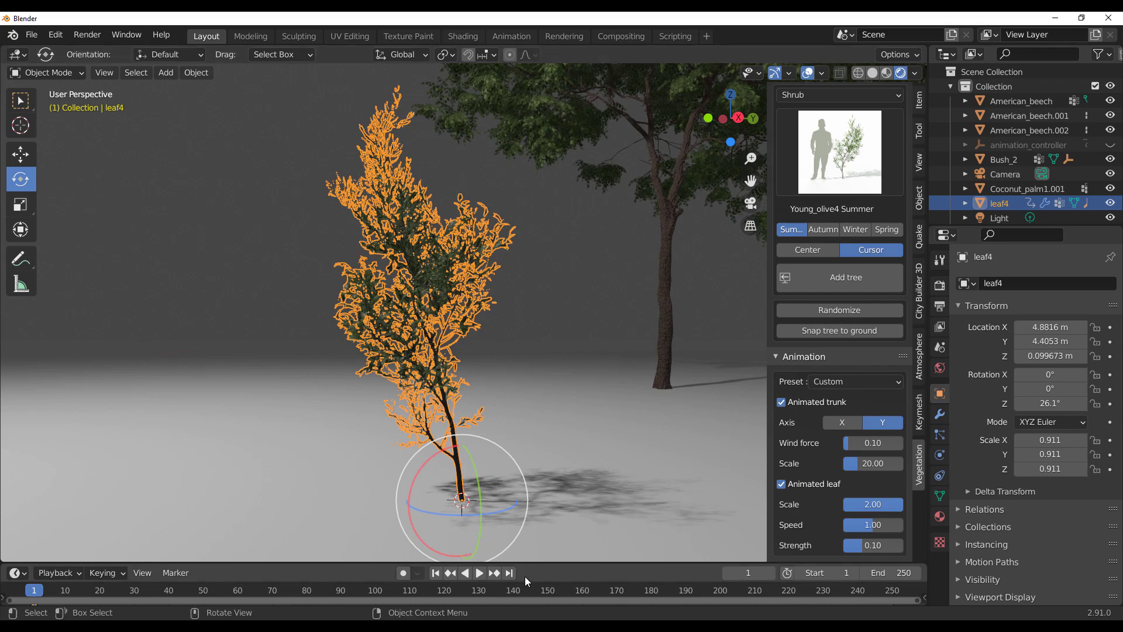
{"action": "left_click", "coordinate": [479, 573]}
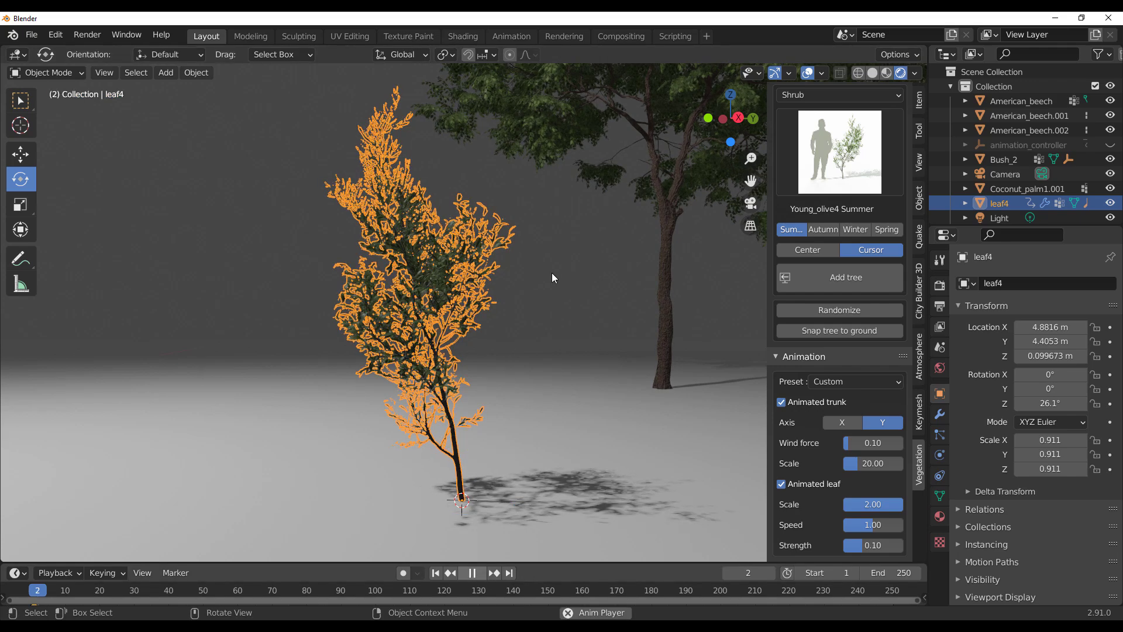
{"action": "left_click", "coordinate": [575, 317]}
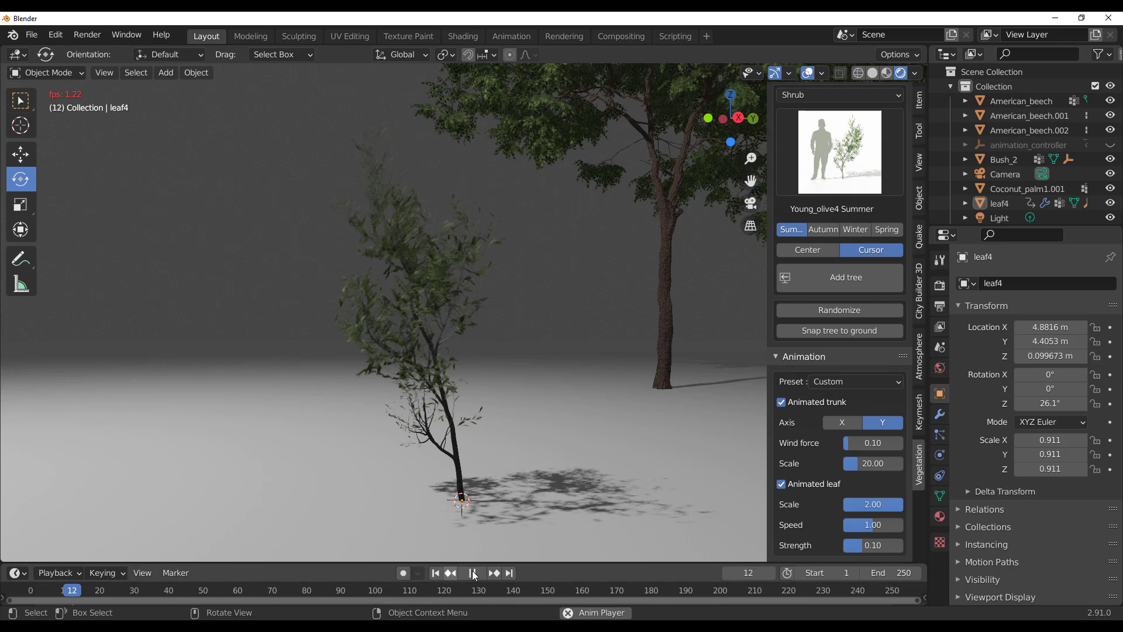
{"action": "key", "text": "space"}
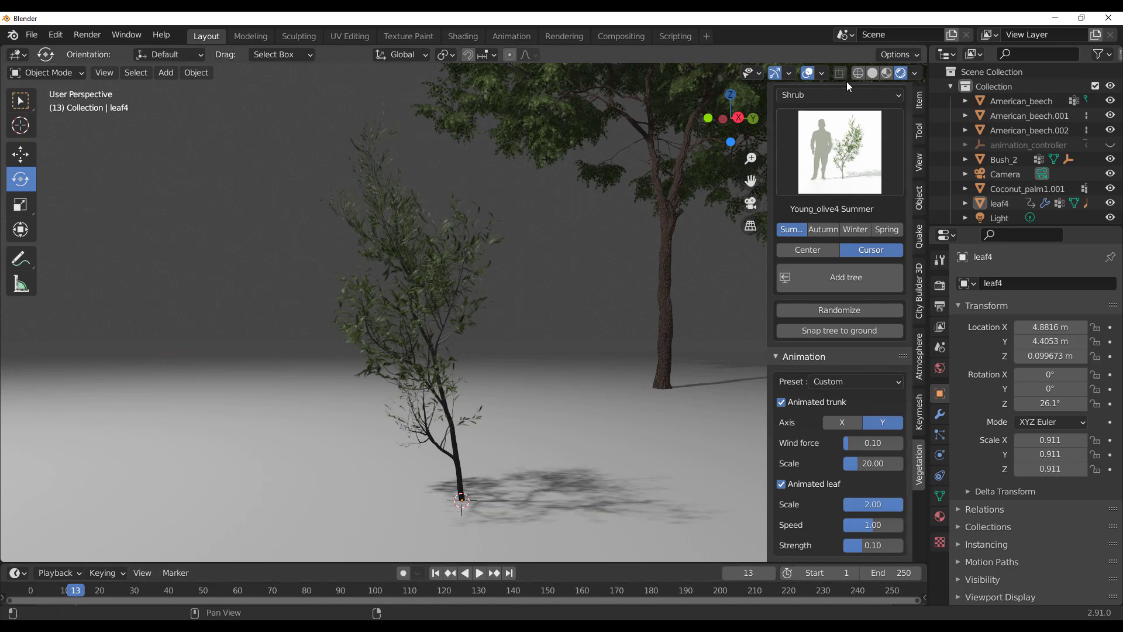
Step: Play the olive's wind animation in Solid shading, watch it closely and rewind it to the first frame
{"action": "left_click", "coordinate": [873, 72]}
{"action": "mouse_move", "coordinate": [375, 327]}
{"action": "middle_mouse_down"}
{"action": "mouse_move", "coordinate": [282, 356]}
{"action": "mouse_move", "coordinate": [431, 251]}
{"action": "middle_mouse_up"}
{"action": "left_click", "coordinate": [431, 252]}
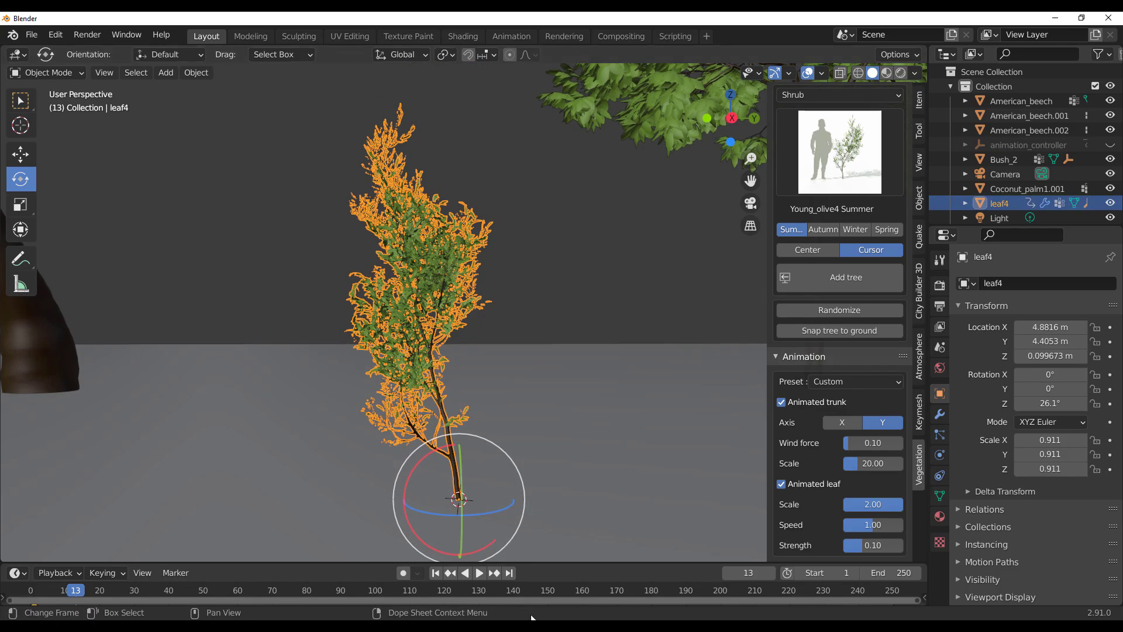
{"action": "key", "text": "space"}
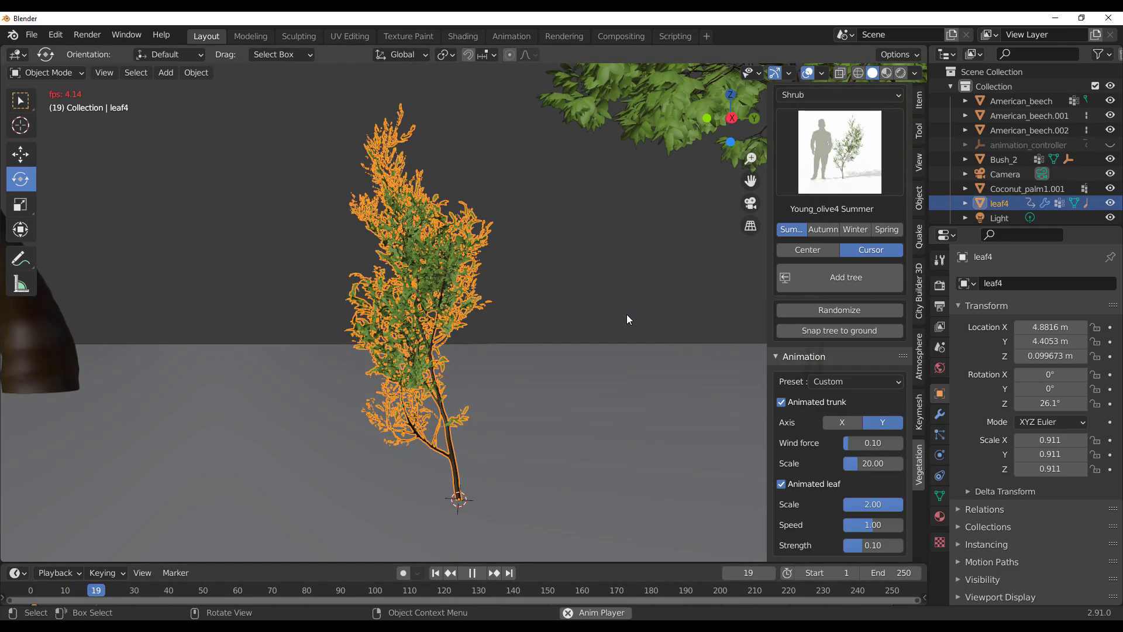
{"action": "left_click", "coordinate": [594, 309]}
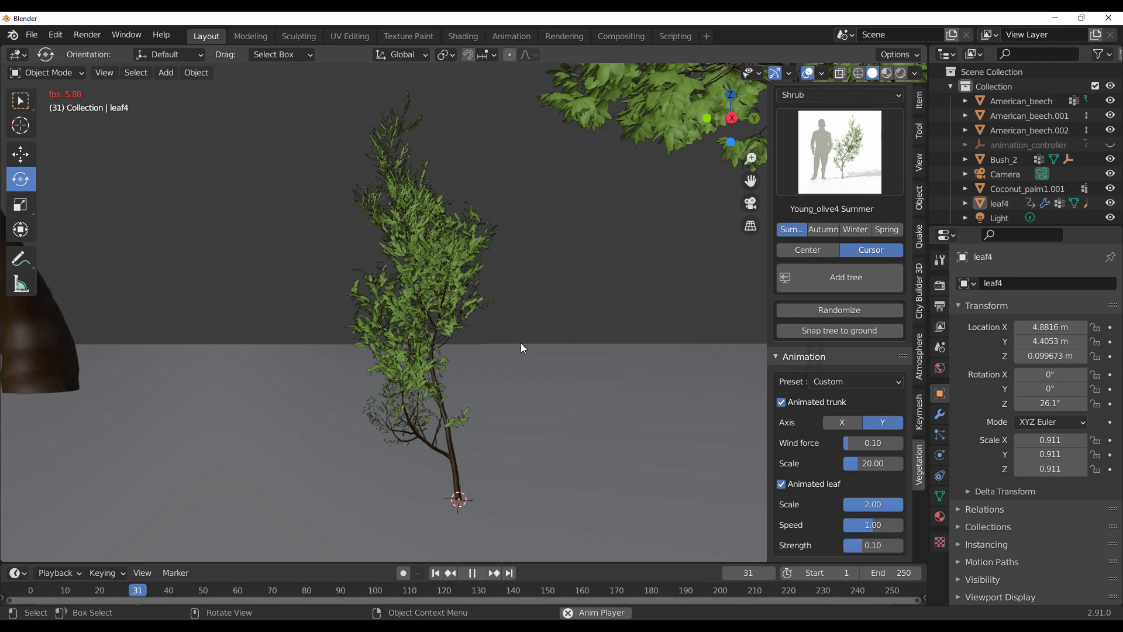
{"action": "middle_click_drag", "start_coordinate": [503, 341], "coordinate": [511, 302]}
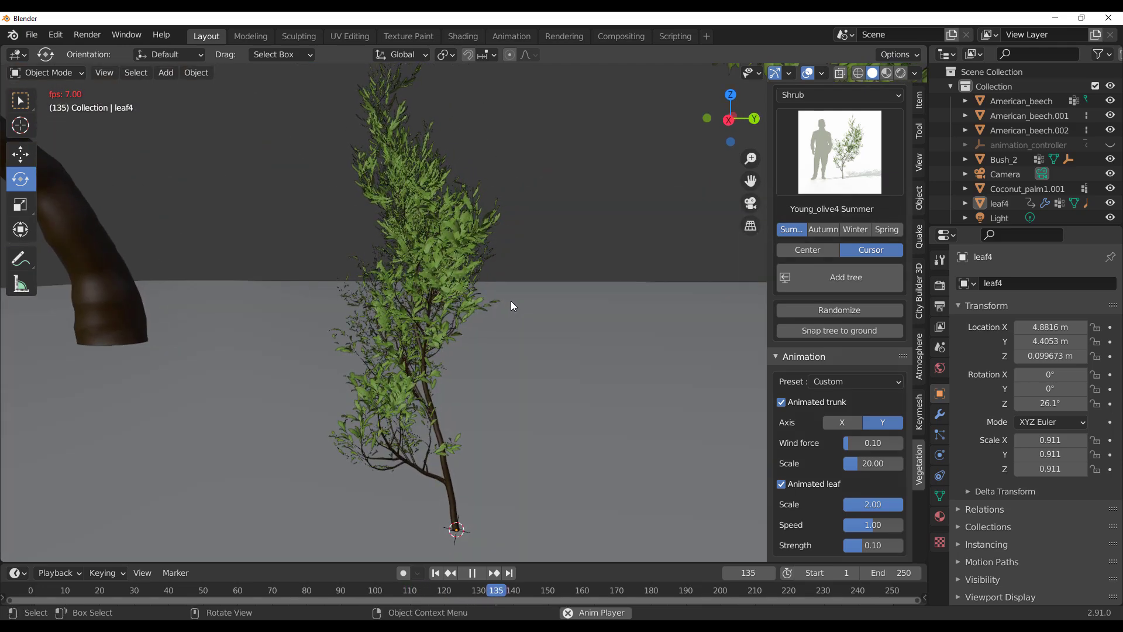
{"action": "scroll", "coordinate": [511, 300], "scroll_direction": "down", "scroll_amount": 4}
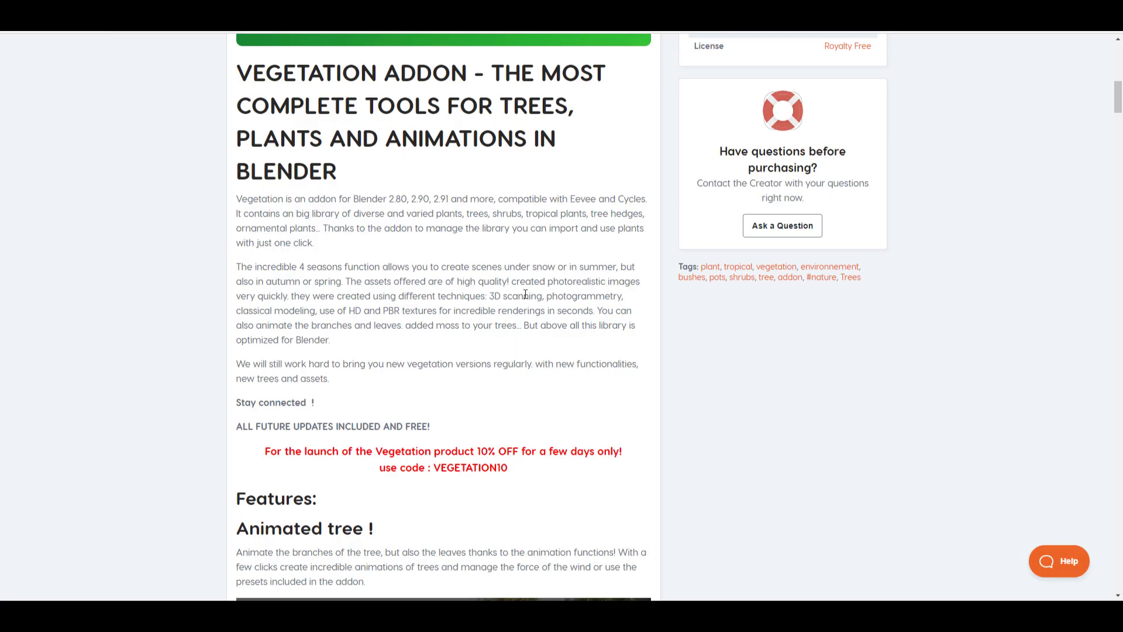
{"action": "scroll", "coordinate": [525, 294], "scroll_direction": "down", "scroll_amount": 10}
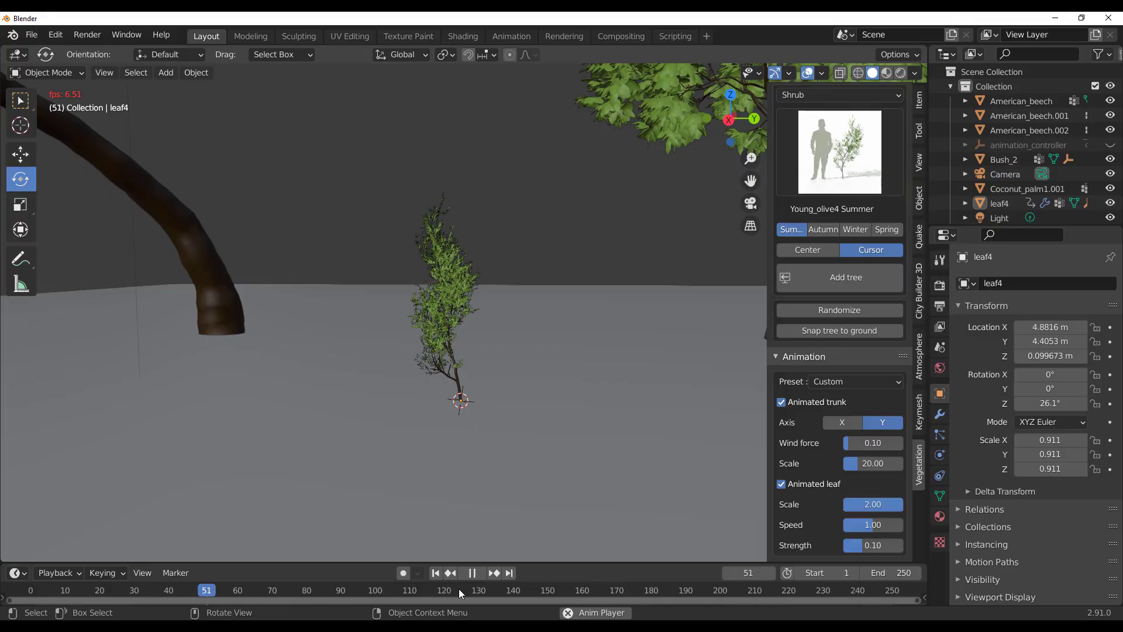
{"action": "left_click", "coordinate": [472, 573]}
{"action": "left_click", "coordinate": [435, 573]}
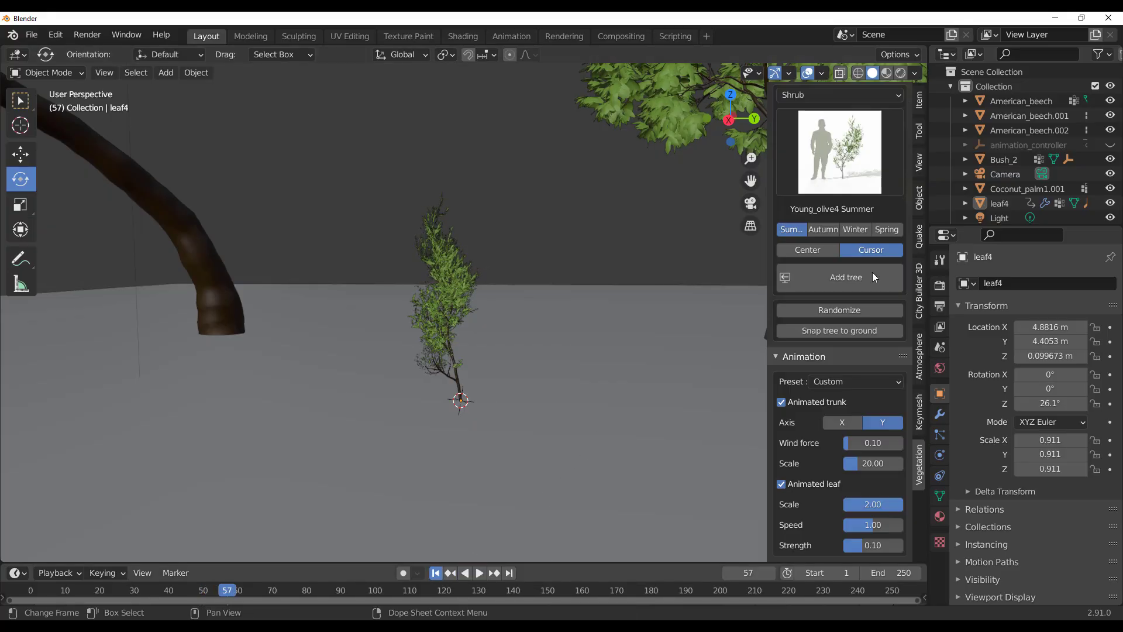
Step: Add a pot8 model from the Pot category on the ground in front of the beech
{"action": "left_click", "coordinate": [830, 94]}
{"action": "middle_click_drag", "start_coordinate": [479, 241], "coordinate": [548, 291]}
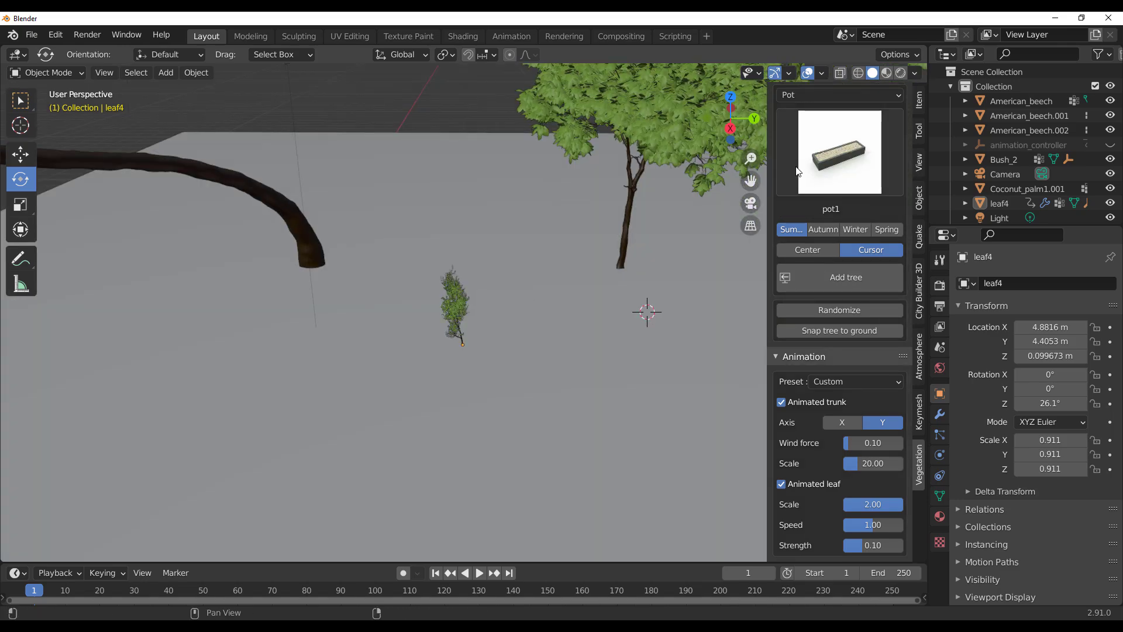
{"action": "left_click", "coordinate": [830, 143]}
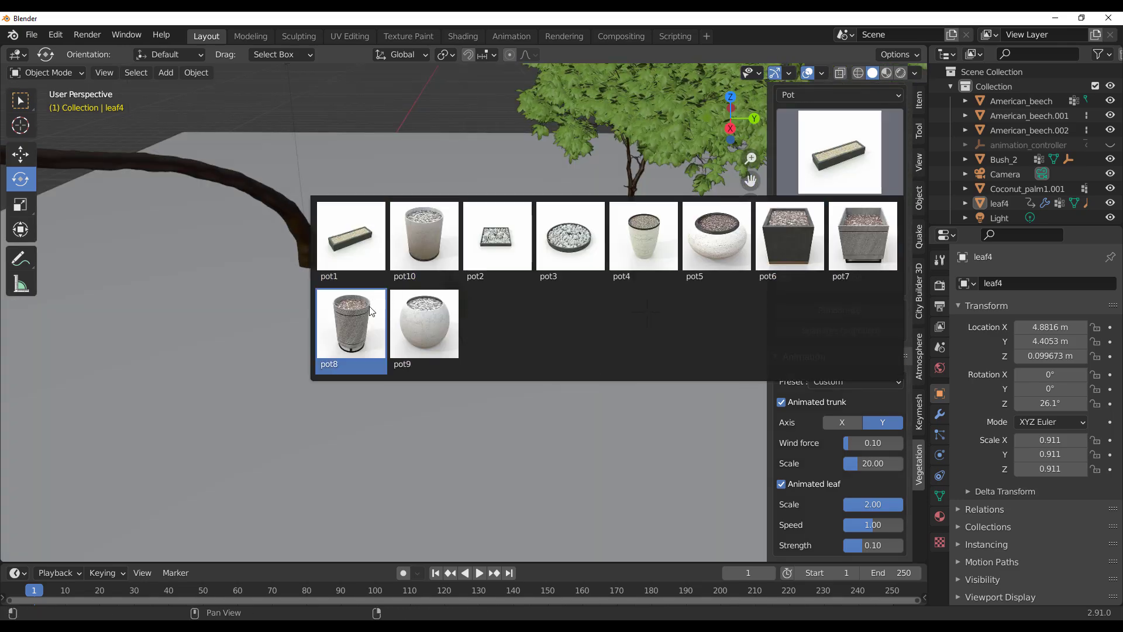
{"action": "left_click", "coordinate": [360, 323]}
{"action": "left_click", "coordinate": [843, 284]}
{"action": "scroll", "coordinate": [701, 302], "scroll_direction": "up", "scroll_amount": 6}
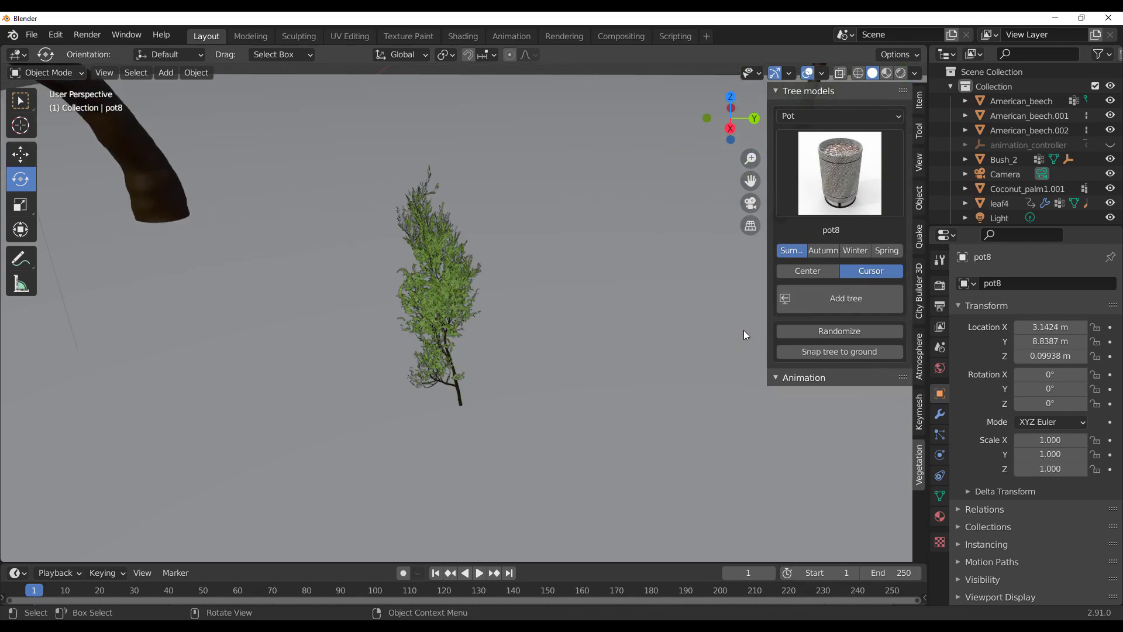
{"action": "left_click_drag", "start_coordinate": [644, 331], "coordinate": [106, 390], "text": "shift"}
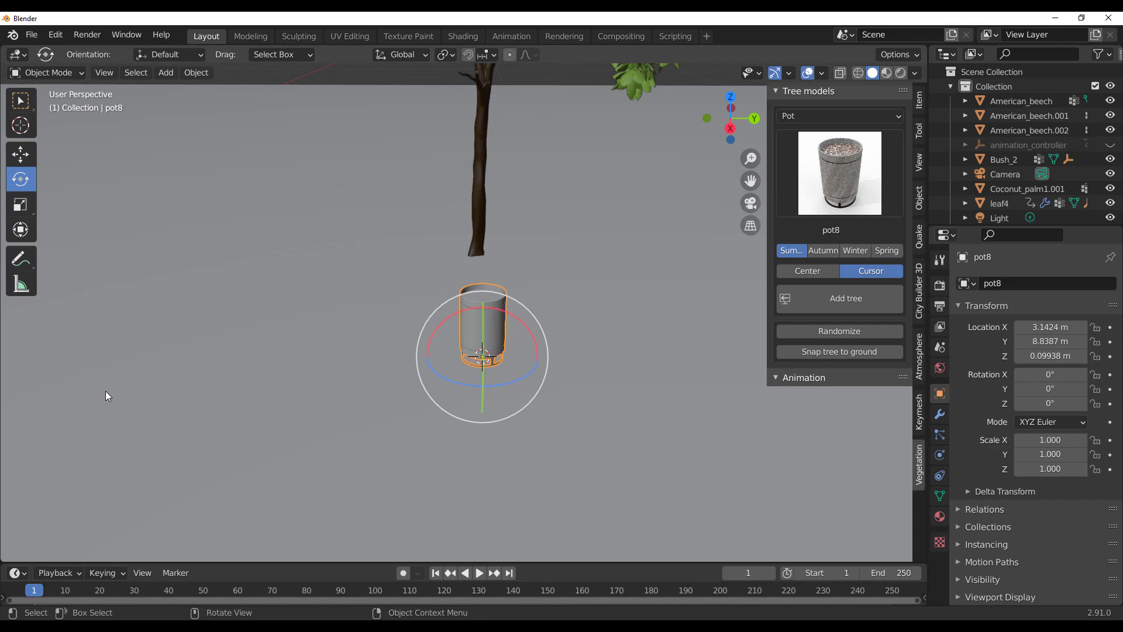
{"action": "key", "text": "KP_Decimal"}
Step: Place the 3D cursor inside the pot's opening and add a shrub_shape2 Summer plant from the Ornemental_plant category there
{"action": "scroll", "coordinate": [291, 234], "scroll_direction": "down", "scroll_amount": 3}
{"action": "middle_click_drag", "start_coordinate": [291, 234], "coordinate": [327, 347]}
{"action": "right_click", "coordinate": [472, 263], "text": "shift"}
{"action": "middle_click_drag", "start_coordinate": [538, 317], "coordinate": [562, 246]}
{"action": "left_click", "coordinate": [795, 116]}
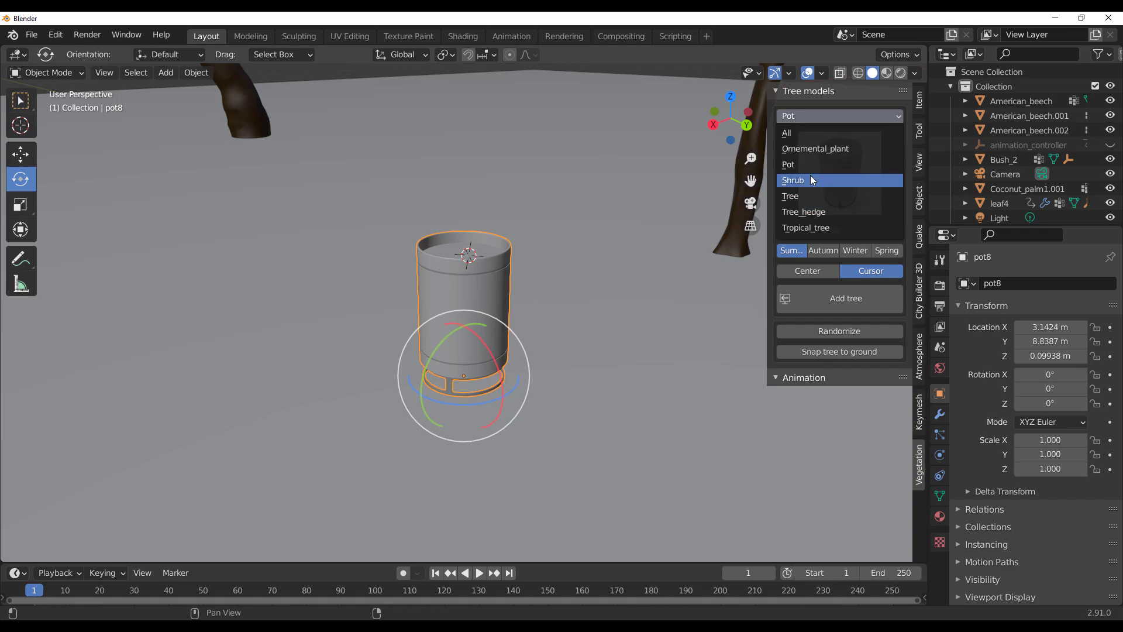
{"action": "left_click", "coordinate": [816, 151]}
{"action": "left_click", "coordinate": [838, 180]}
{"action": "left_click", "coordinate": [859, 261]}
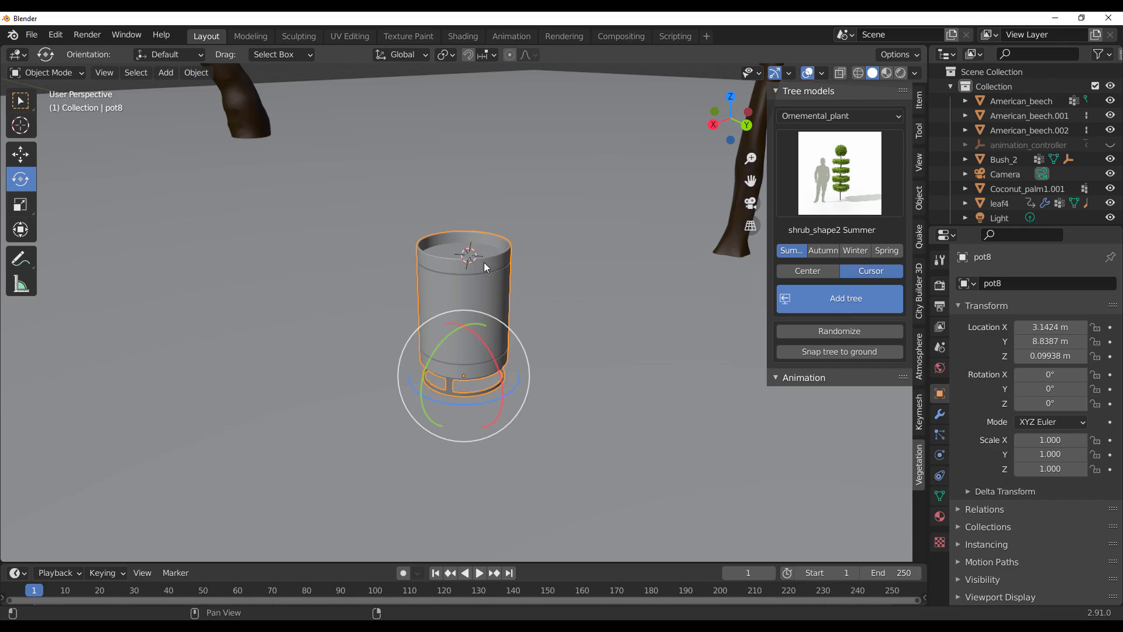
{"action": "middle_click_drag", "start_coordinate": [496, 261], "coordinate": [545, 183]}
{"action": "left_click", "coordinate": [500, 210]}
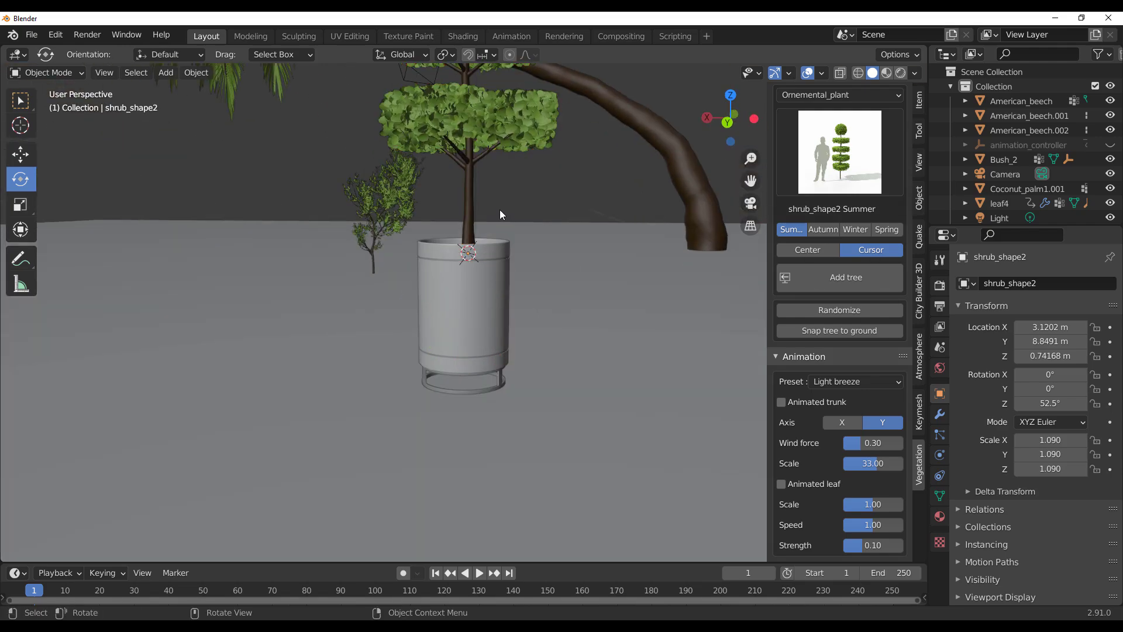
Step: Move the shaped shrub about 0.03 m along X to centre its trunk in the pot and check the placement
{"action": "left_click", "coordinate": [472, 186]}
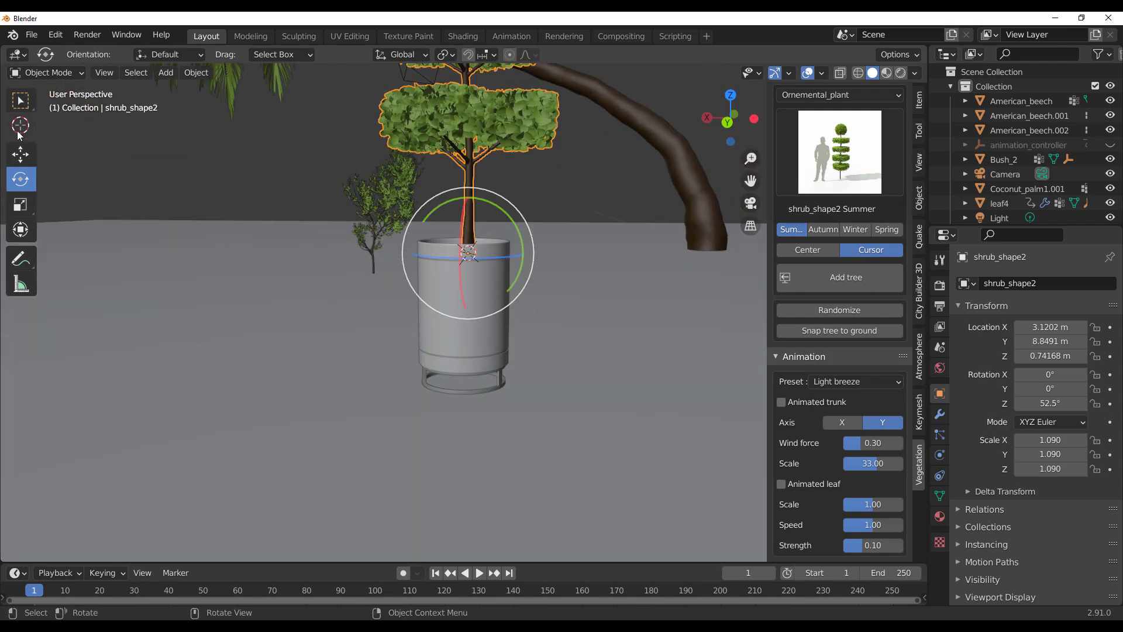
{"action": "left_click", "coordinate": [21, 153]}
{"action": "left_click_drag", "start_coordinate": [419, 251], "coordinate": [414, 251]}
{"action": "middle_click_drag", "start_coordinate": [543, 328], "coordinate": [603, 329]}
{"action": "scroll", "coordinate": [447, 342], "scroll_direction": "up", "scroll_amount": 2}
{"action": "mouse_move", "coordinate": [447, 341]}
{"action": "middle_mouse_down"}
{"action": "mouse_move", "coordinate": [467, 283]}
{"action": "mouse_move", "coordinate": [461, 341]}
{"action": "middle_mouse_up"}
{"action": "scroll", "coordinate": [468, 316], "scroll_direction": "up", "scroll_amount": 4}
{"action": "middle_click_drag", "start_coordinate": [488, 251], "coordinate": [500, 252]}
{"action": "middle_click_drag", "start_coordinate": [446, 96], "coordinate": [420, 304], "text": "shift"}
{"action": "scroll", "coordinate": [421, 307], "scroll_direction": "down", "scroll_amount": 6}
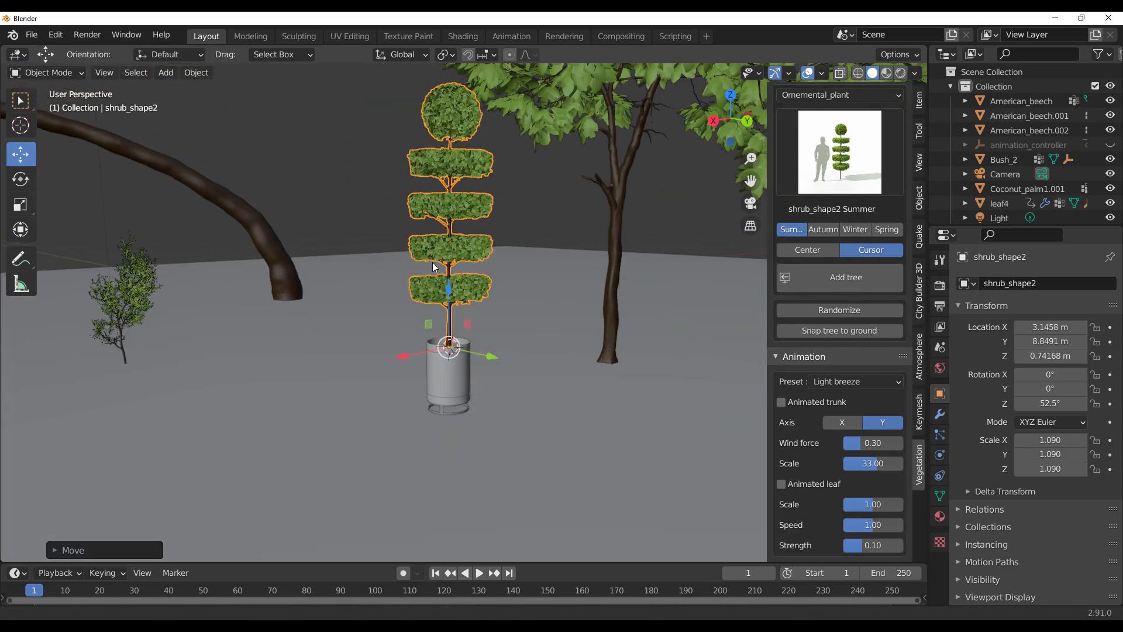
Step: Add the pot to the shaped shrub's selection and view the potted composition from above
{"action": "left_click", "coordinate": [439, 453], "text": "shift"}
{"action": "middle_click_drag", "start_coordinate": [352, 374], "coordinate": [412, 408]}
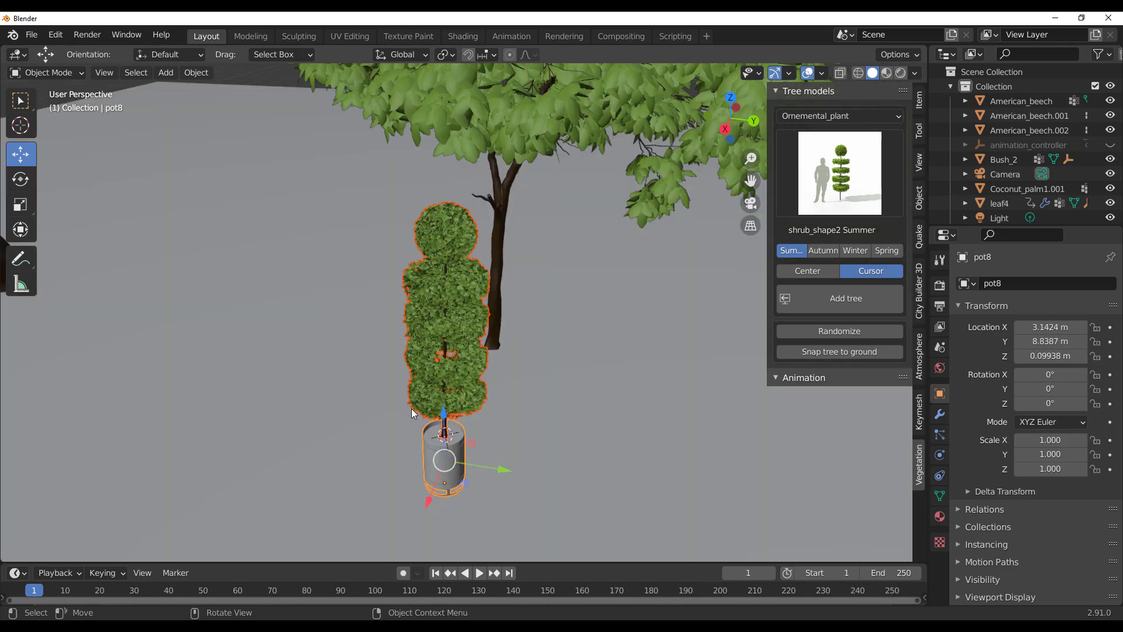
{"action": "scroll", "coordinate": [412, 409], "scroll_direction": "down", "scroll_amount": 5}
{"action": "middle_click_drag", "start_coordinate": [493, 428], "coordinate": [442, 399]}
Step: Select the rear American beech, enlarge the timeline area and turn it into a Shader Editor
{"action": "scroll", "coordinate": [441, 400], "scroll_direction": "down", "scroll_amount": 4}
{"action": "middle_click_drag", "start_coordinate": [664, 300], "coordinate": [396, 239], "text": "shift"}
{"action": "scroll", "coordinate": [437, 286], "scroll_direction": "up", "scroll_amount": 7}
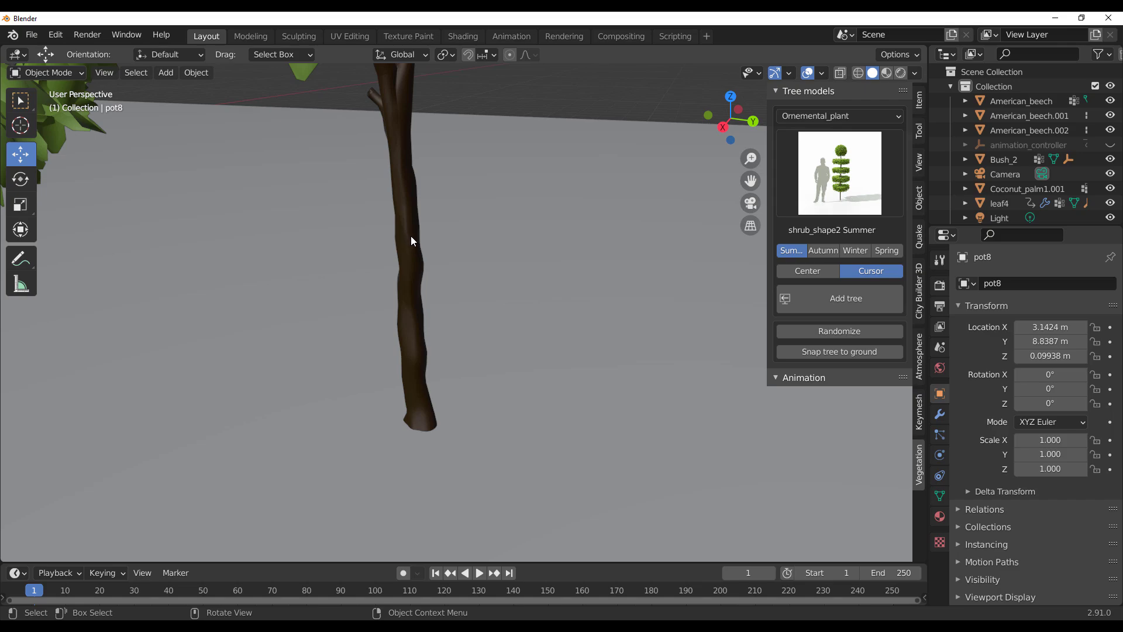
{"action": "left_click", "coordinate": [412, 240]}
{"action": "scroll", "coordinate": [412, 240], "scroll_direction": "down", "scroll_amount": 3}
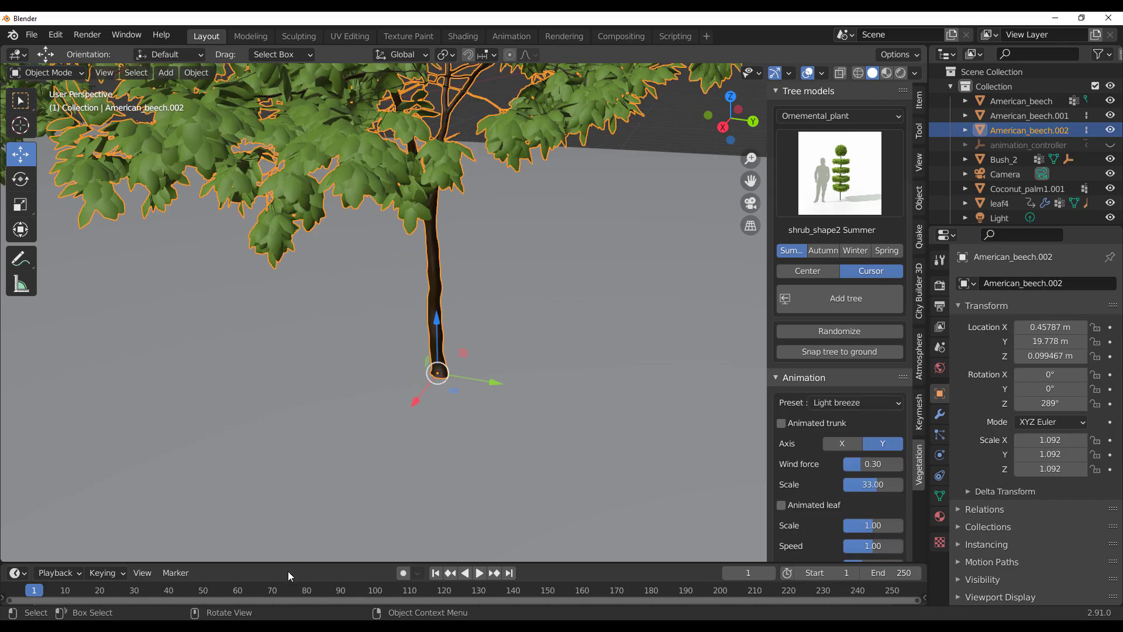
{"action": "left_click_drag", "start_coordinate": [293, 563], "coordinate": [35, 270]}
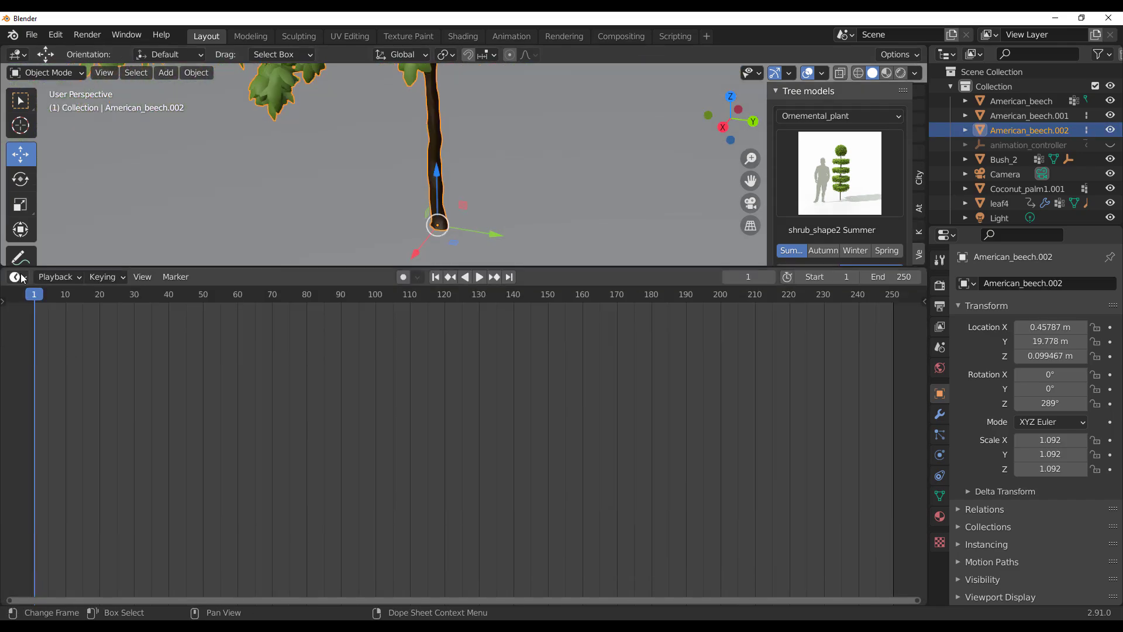
{"action": "left_click", "coordinate": [14, 277]}
{"action": "left_click", "coordinate": [47, 427]}
Step: Set AUTUMN to 1 and SPRING to 0 on the VEGETATION_LEAF node of the beech's leaf material
{"action": "middle_click_drag", "start_coordinate": [485, 458], "coordinate": [551, 314]}
{"action": "scroll", "coordinate": [265, 466], "scroll_direction": "up", "scroll_amount": 1}
{"action": "middle_click_drag", "start_coordinate": [403, 353], "coordinate": [273, 369]}
{"action": "scroll", "coordinate": [274, 369], "scroll_direction": "up", "scroll_amount": 7}
{"action": "middle_click_drag", "start_coordinate": [597, 364], "coordinate": [568, 403]}
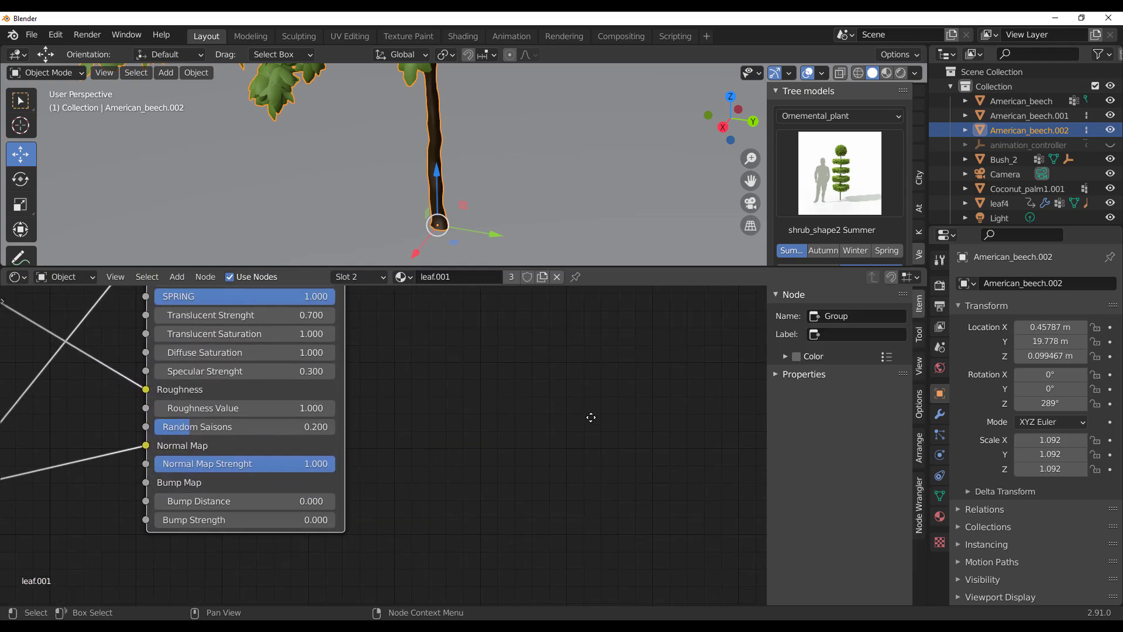
{"action": "scroll", "coordinate": [569, 403], "scroll_direction": "up", "scroll_amount": 3}
{"action": "middle_click_drag", "start_coordinate": [592, 323], "coordinate": [587, 491]}
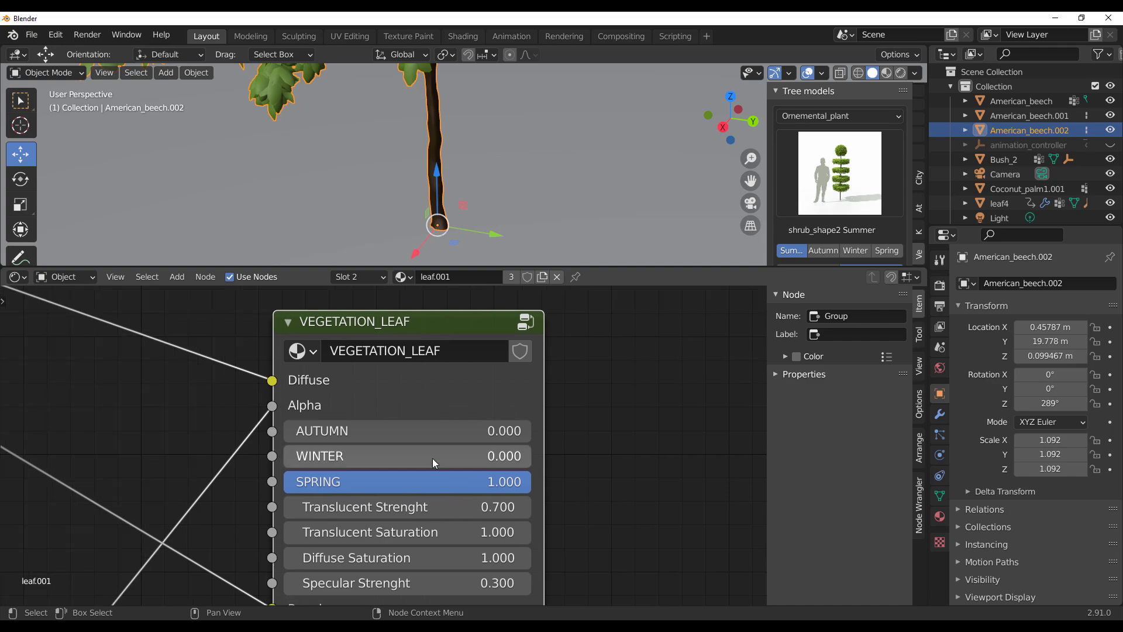
{"action": "left_click_drag", "start_coordinate": [306, 431], "coordinate": [506, 431]}
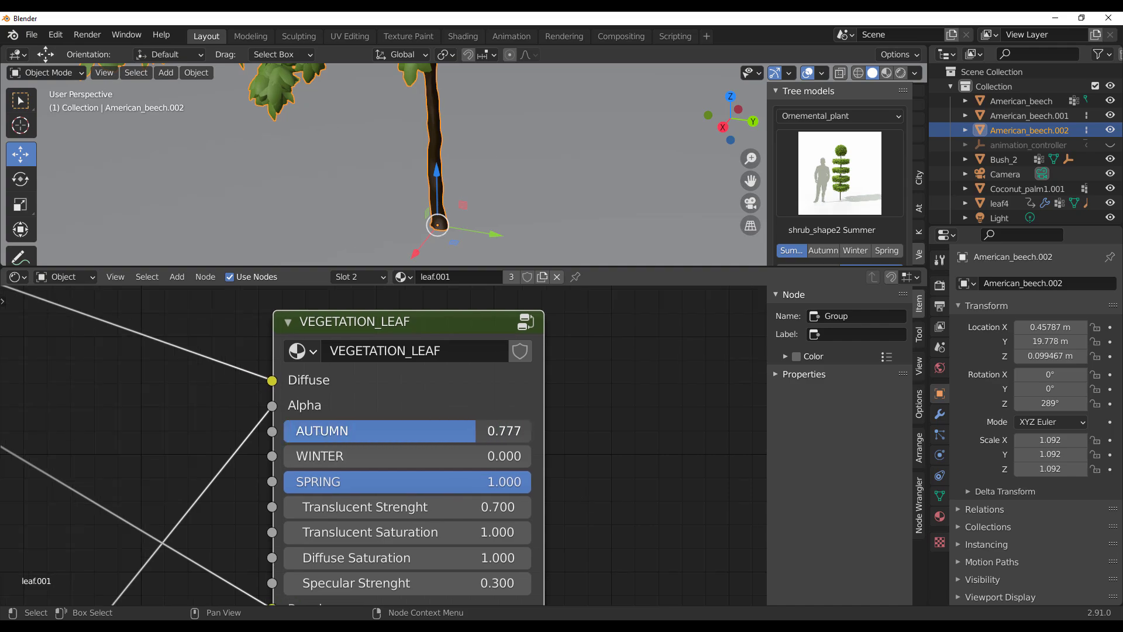
{"action": "left_click_drag", "start_coordinate": [360, 432], "coordinate": [529, 432]}
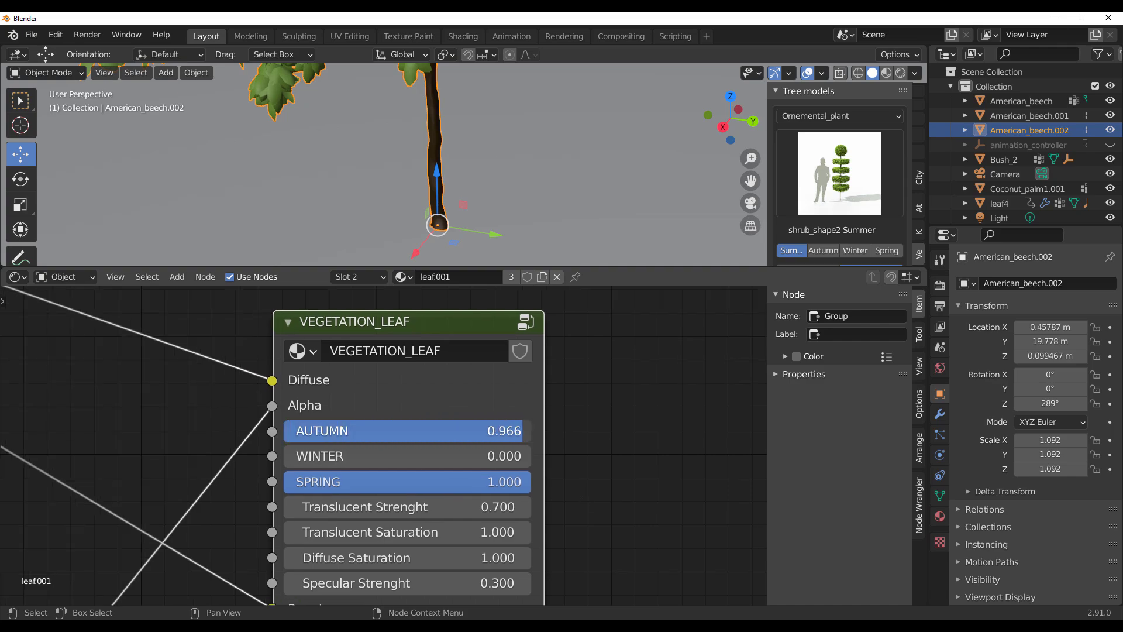
{"action": "left_click_drag", "start_coordinate": [522, 482], "coordinate": [322, 482]}
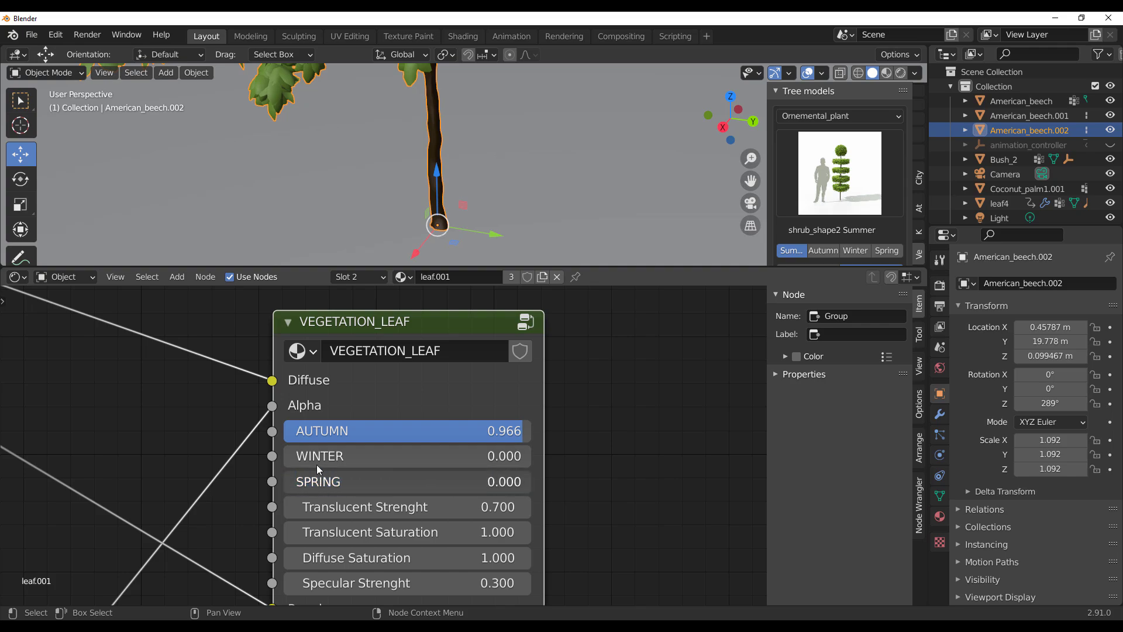
Step: Show the viewport in Rendered shading, deselect the beech and inspect the autumn foliage on both beeches
{"action": "scroll", "coordinate": [547, 188], "scroll_direction": "down", "scroll_amount": 6}
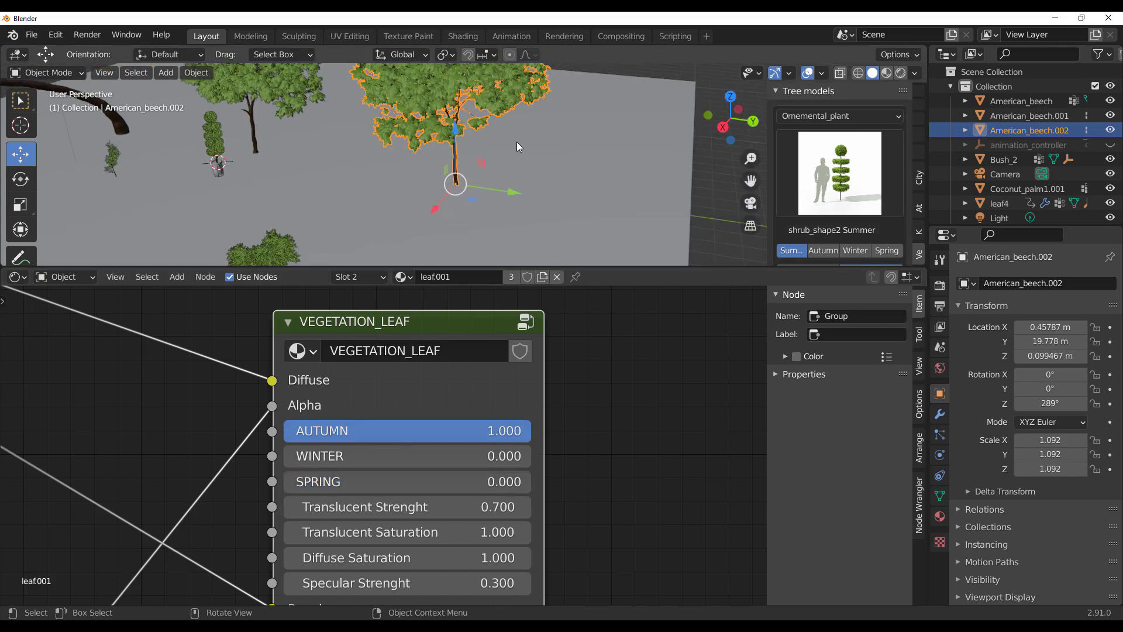
{"action": "middle_click_drag", "start_coordinate": [612, 105], "coordinate": [573, 166], "text": "shift"}
{"action": "key", "text": "z"}
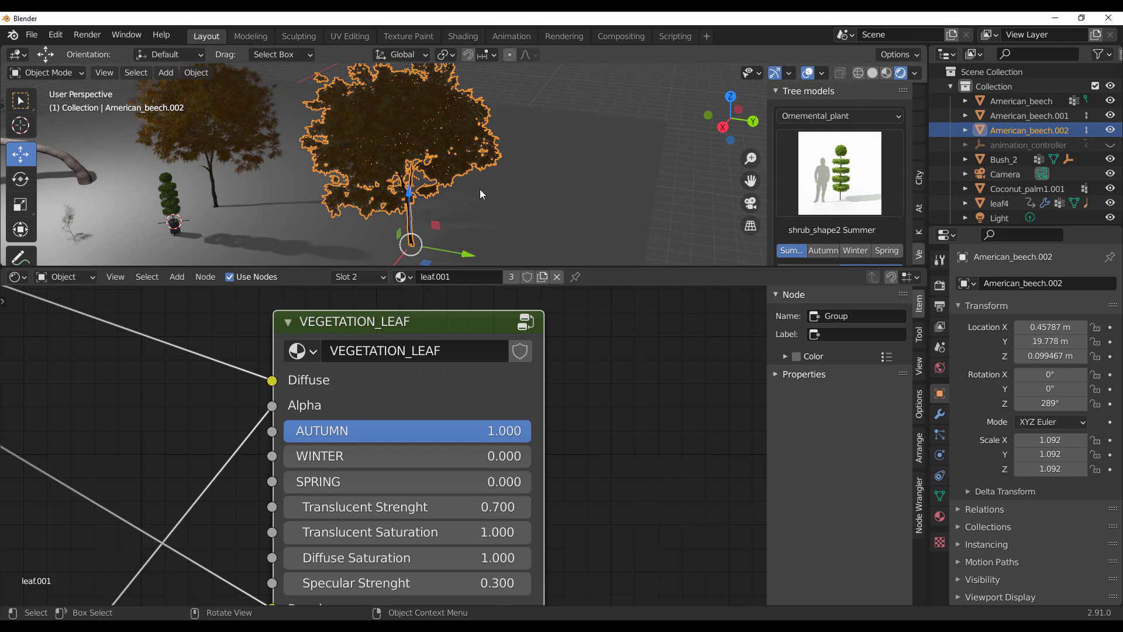
{"action": "middle_click_drag", "start_coordinate": [496, 189], "coordinate": [384, 166]}
{"action": "scroll", "coordinate": [374, 169], "scroll_direction": "down", "scroll_amount": 4}
{"action": "left_click", "coordinate": [370, 169]}
{"action": "scroll", "coordinate": [420, 130], "scroll_direction": "up", "scroll_amount": 5}
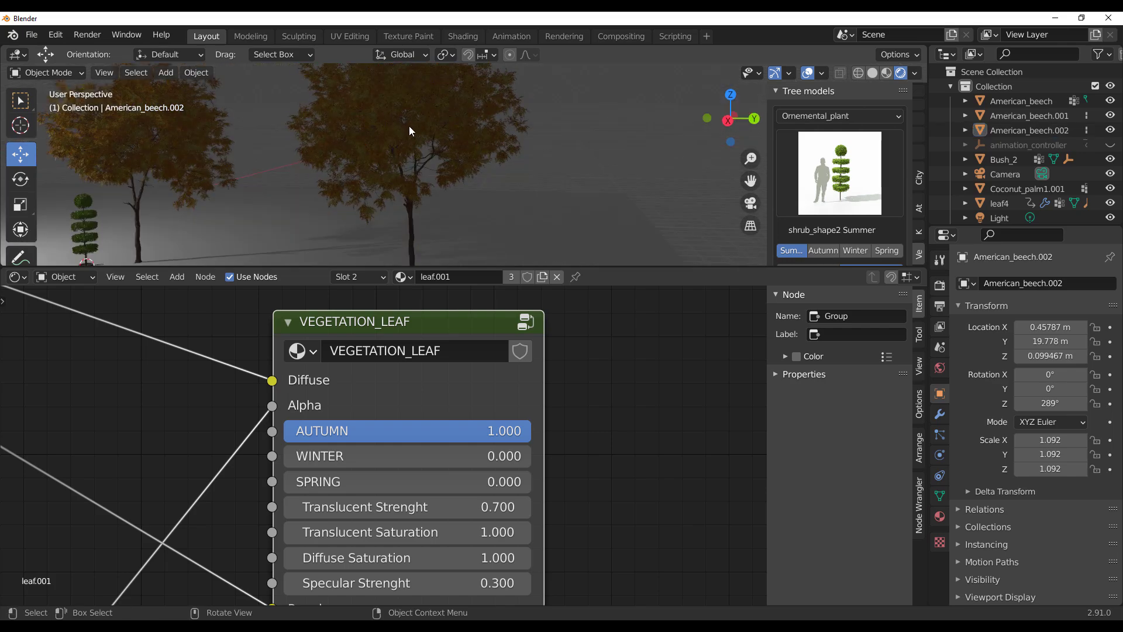
Step: Sweep the beech leaf's AUTUMN value down and back up to 1 to compare the foliage colours
{"action": "left_click_drag", "start_coordinate": [490, 427], "coordinate": [372, 431]}
{"action": "left_click_drag", "start_coordinate": [285, 431], "coordinate": [526, 430]}
{"action": "scroll", "coordinate": [384, 170], "scroll_direction": "down", "scroll_amount": 3}
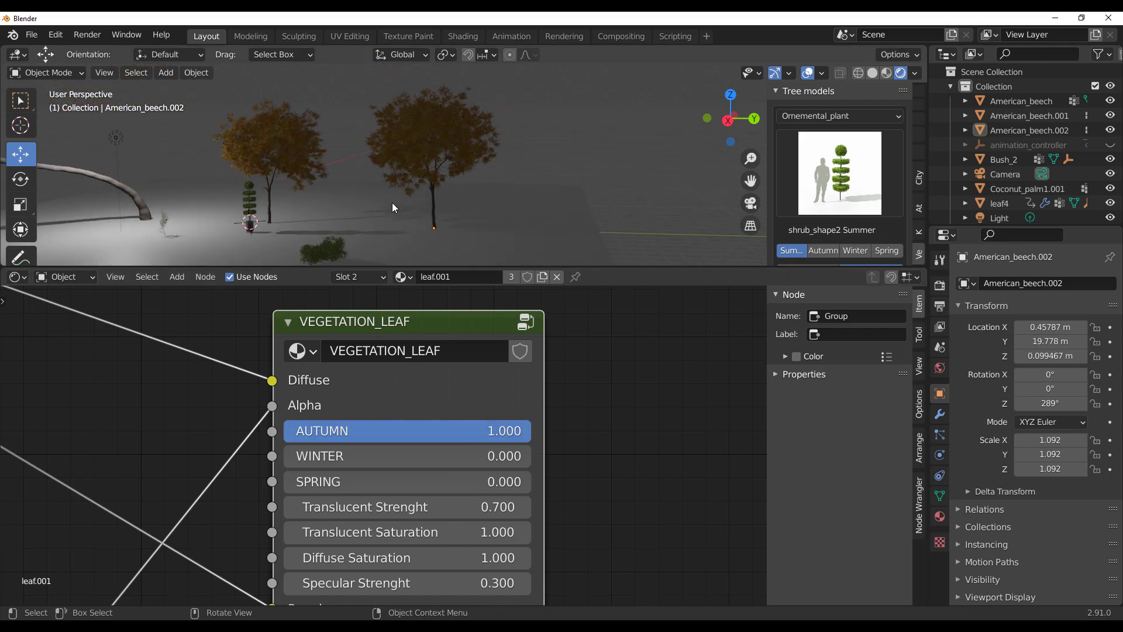
Step: Duplicate the light and position the copy beside the rear beech at about X 5.68, Y 22.63, Z 8.03 m
{"action": "left_click", "coordinate": [113, 136]}
{"action": "key", "text": "g"}
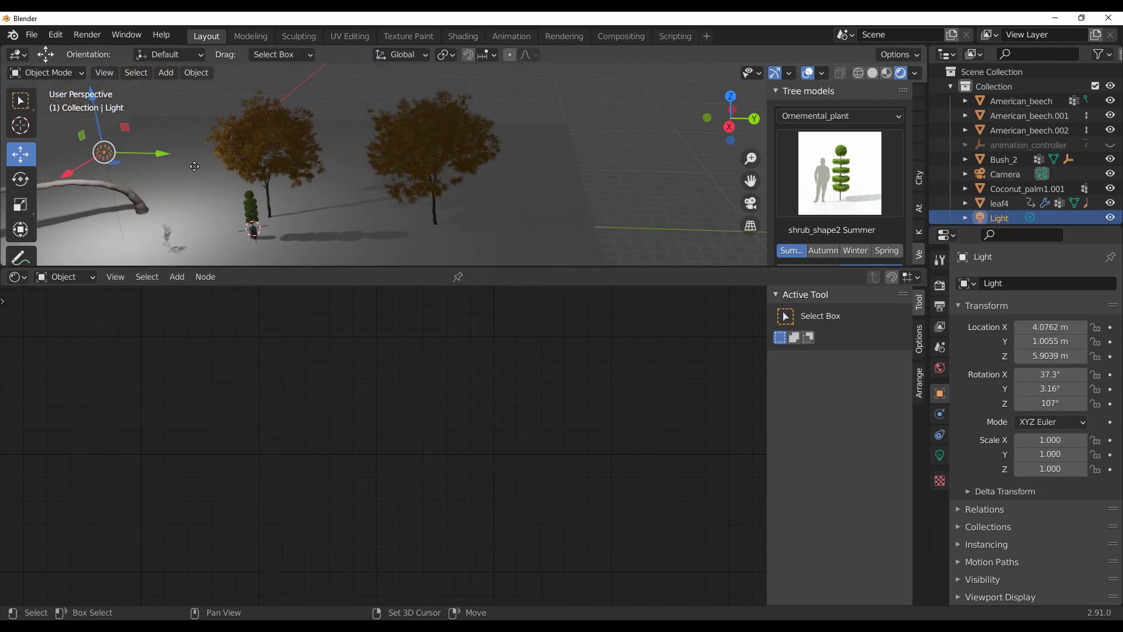
{"action": "left_click", "coordinate": [531, 216]}
{"action": "middle_click_drag", "start_coordinate": [532, 215], "coordinate": [350, 205]}
{"action": "scroll", "coordinate": [385, 204], "scroll_direction": "up", "scroll_amount": 2}
{"action": "left_click_drag", "start_coordinate": [340, 170], "coordinate": [282, 167]}
{"action": "left_click_drag", "start_coordinate": [301, 130], "coordinate": [306, 255]}
{"action": "scroll", "coordinate": [345, 132], "scroll_direction": "down", "scroll_amount": 2}
{"action": "left_click_drag", "start_coordinate": [365, 213], "coordinate": [342, 164]}
{"action": "middle_click_drag", "start_coordinate": [341, 161], "coordinate": [501, 194]}
{"action": "scroll", "coordinate": [500, 194], "scroll_direction": "down", "scroll_amount": 3}
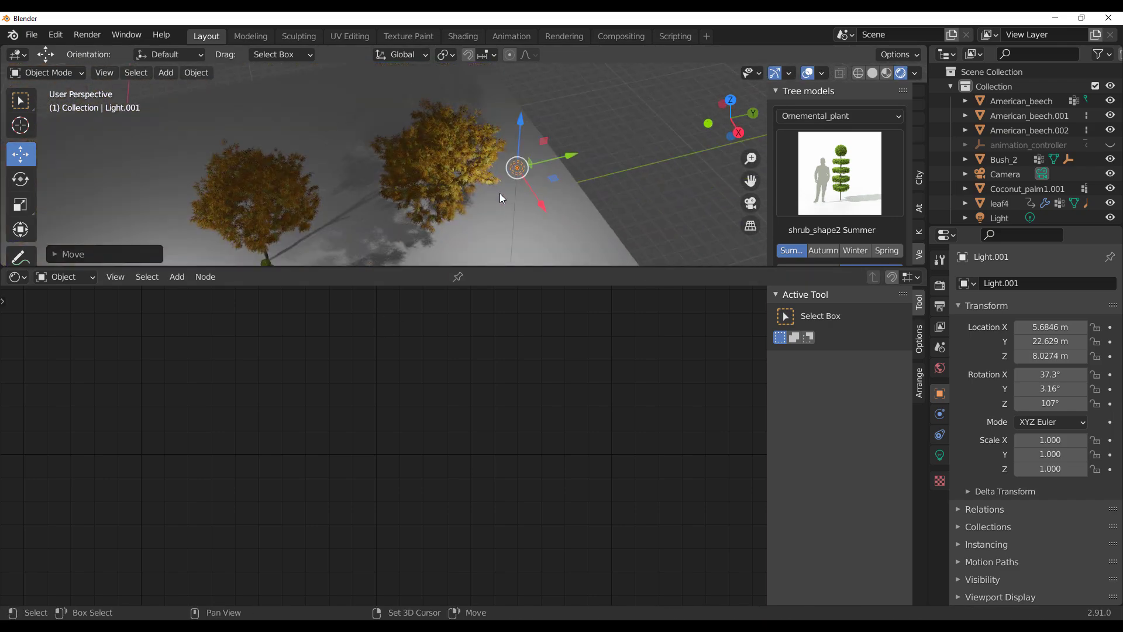
Step: Duplicate the new light once more and place the copy between the two beeches
{"action": "key", "text": "shift+d"}
{"action": "left_click", "coordinate": [352, 214]}
{"action": "middle_click_drag", "start_coordinate": [351, 215], "coordinate": [378, 151]}
{"action": "scroll", "coordinate": [421, 157], "scroll_direction": "up", "scroll_amount": 4}
Step: Select the rear beech, set its leaf node's AUTUMN to 0 and WINTER to 1, and inspect the branches
{"action": "left_click", "coordinate": [393, 133]}
{"action": "scroll", "coordinate": [402, 135], "scroll_direction": "down", "scroll_amount": 2}
{"action": "middle_click_drag", "start_coordinate": [635, 456], "coordinate": [721, 467]}
{"action": "left_click_drag", "start_coordinate": [542, 492], "coordinate": [614, 492]}
{"action": "left_click_drag", "start_coordinate": [567, 448], "coordinate": [357, 492]}
{"action": "left_click", "coordinate": [663, 108]}
{"action": "middle_click_drag", "start_coordinate": [663, 107], "coordinate": [517, 98]}
{"action": "scroll", "coordinate": [412, 170], "scroll_direction": "up", "scroll_amount": 5}
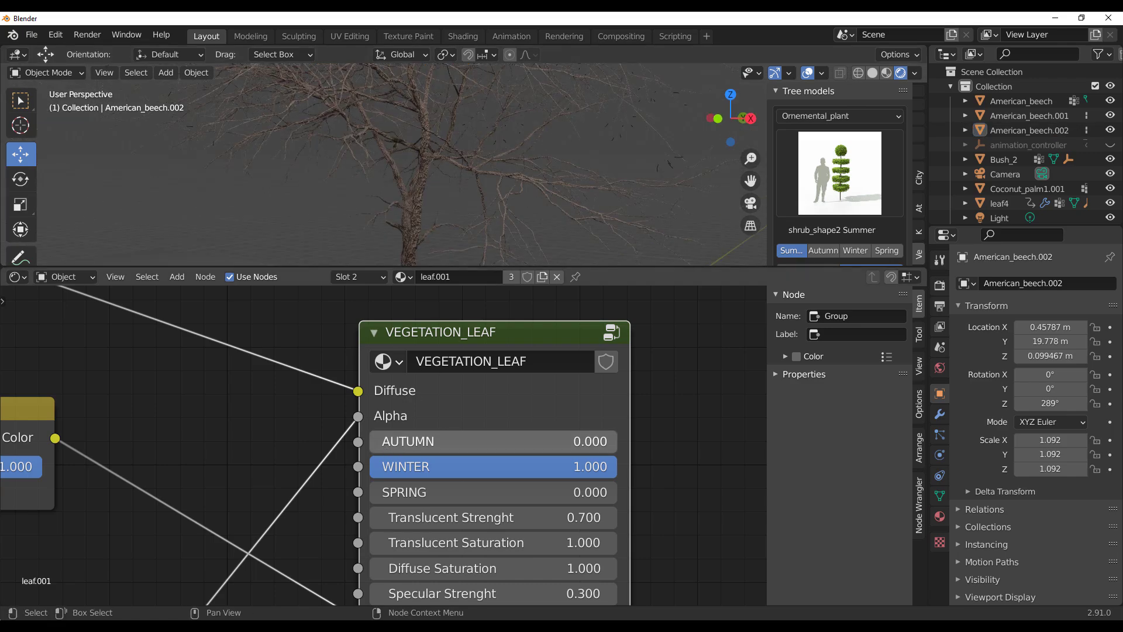
Step: Set the beech leaf's AUTUMN to 1 and WINTER to 0.928, and enlarge the 3D viewport
{"action": "left_click_drag", "start_coordinate": [384, 446], "coordinate": [536, 444]}
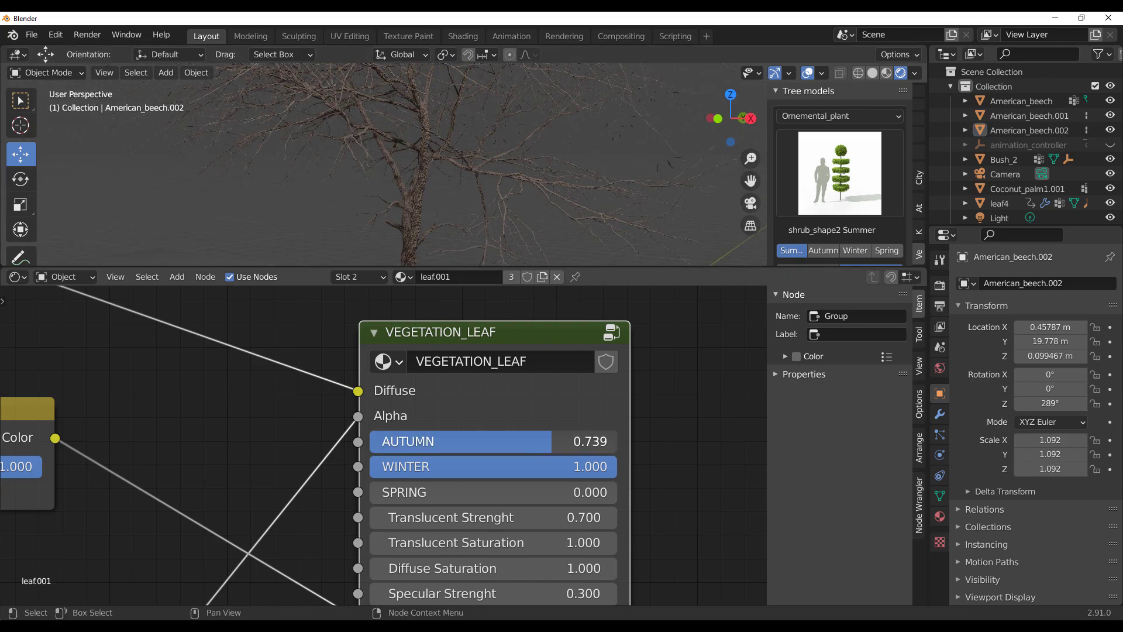
{"action": "mouse_move", "coordinate": [607, 466]}
{"action": "left_mouse_down"}
{"action": "mouse_move", "coordinate": [521, 466]}
{"action": "mouse_move", "coordinate": [616, 466]}
{"action": "mouse_move", "coordinate": [562, 466]}
{"action": "mouse_move", "coordinate": [608, 466]}
{"action": "mouse_move", "coordinate": [598, 466]}
{"action": "left_mouse_up"}
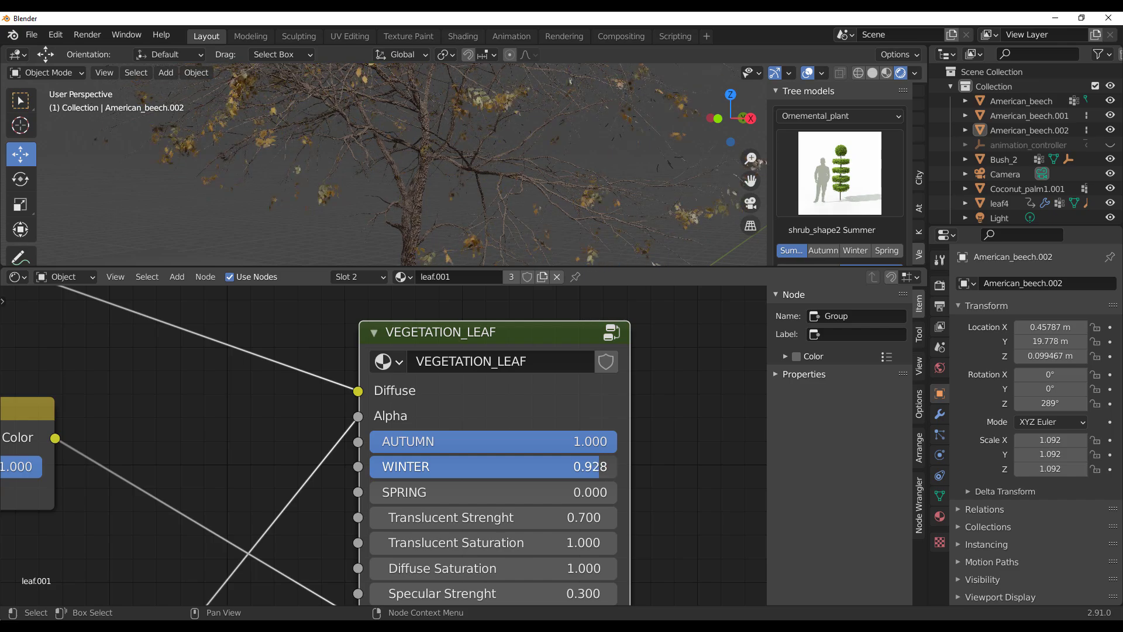
{"action": "middle_click_drag", "start_coordinate": [473, 183], "coordinate": [374, 167]}
{"action": "left_click_drag", "start_coordinate": [419, 268], "coordinate": [419, 355]}
Step: Try the beech leaf's WINTER at 1 and 0.920, and finish with AUTUMN and WINTER at 0 and SPRING at 1
{"action": "mouse_move", "coordinate": [598, 514]}
{"action": "left_mouse_down"}
{"action": "mouse_move", "coordinate": [422, 514]}
{"action": "mouse_move", "coordinate": [617, 513]}
{"action": "left_mouse_up"}
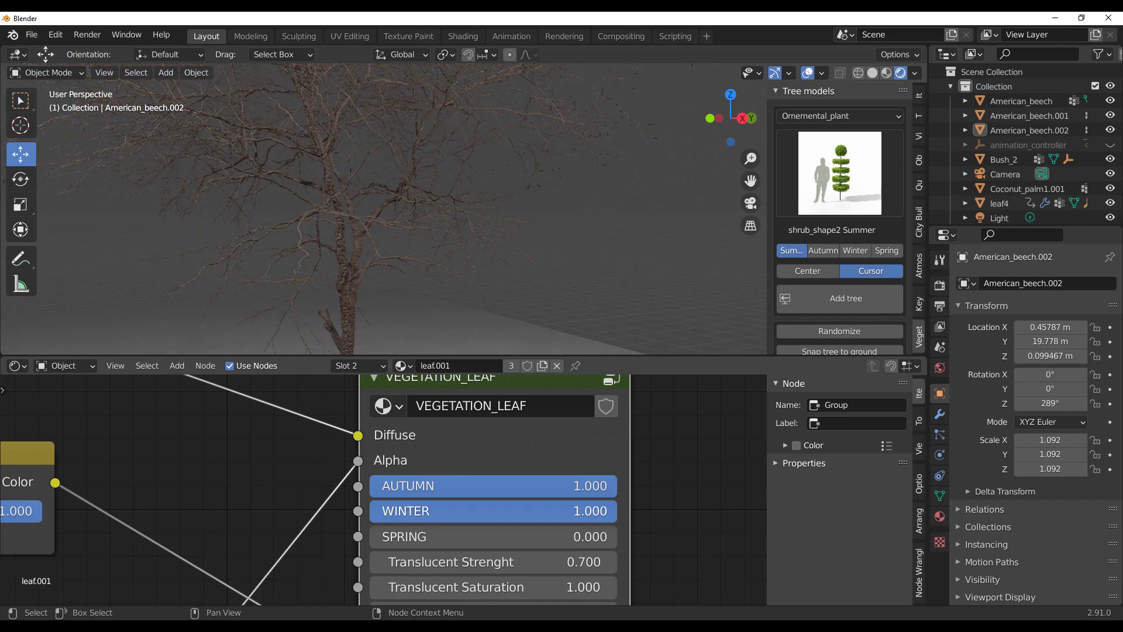
{"action": "right_click", "coordinate": [598, 511]}
{"action": "key", "text": "Escape"}
{"action": "left_click_drag", "start_coordinate": [611, 514], "coordinate": [385, 486]}
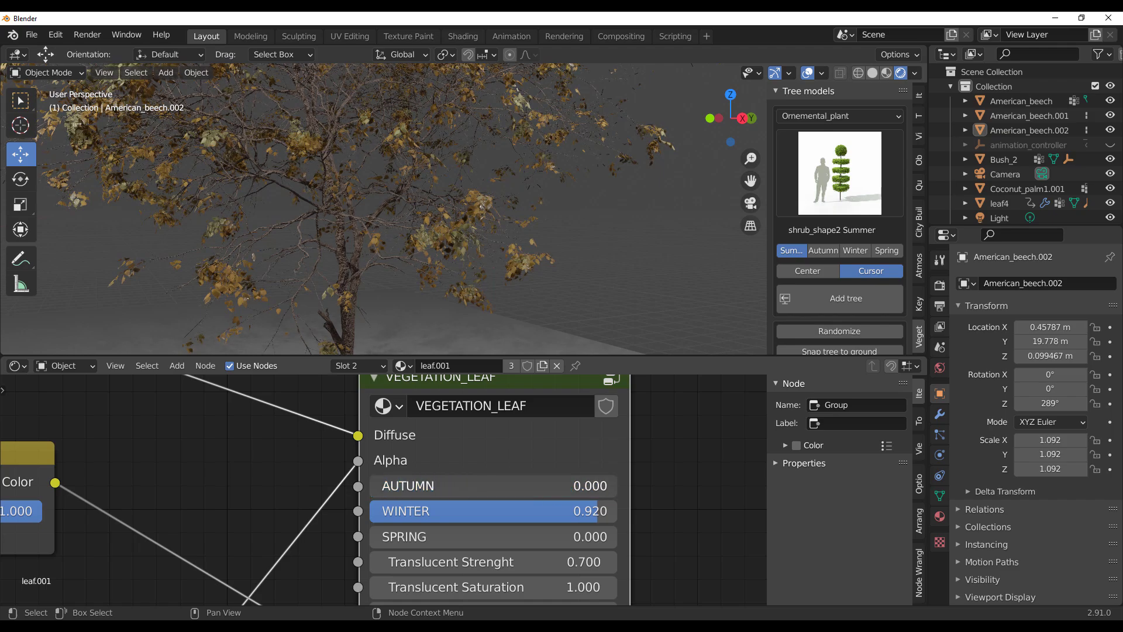
{"action": "left_click_drag", "start_coordinate": [375, 536], "coordinate": [370, 511]}
Step: Select the potted shrub and set its leaf node's AUTUMN to 0.313, WINTER to 0.233 and SPRING to 0.807
{"action": "scroll", "coordinate": [444, 184], "scroll_direction": "down", "scroll_amount": 10}
{"action": "middle_click_drag", "start_coordinate": [444, 183], "coordinate": [408, 152]}
{"action": "scroll", "coordinate": [411, 212], "scroll_direction": "up", "scroll_amount": 8}
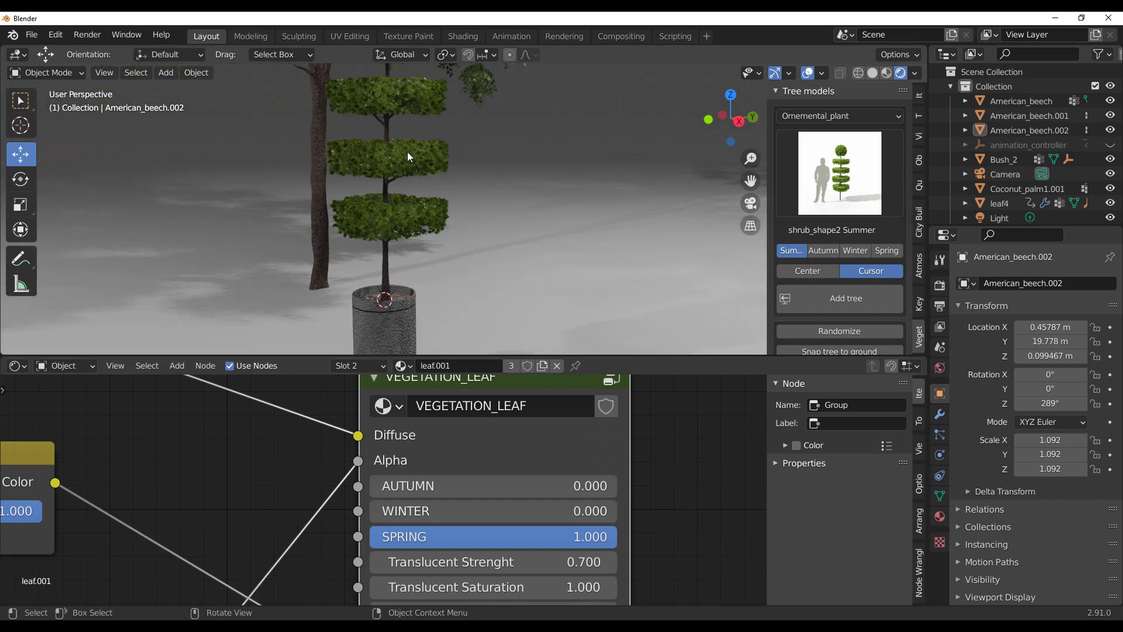
{"action": "left_click", "coordinate": [409, 152]}
{"action": "middle_click_drag", "start_coordinate": [499, 490], "coordinate": [513, 409]}
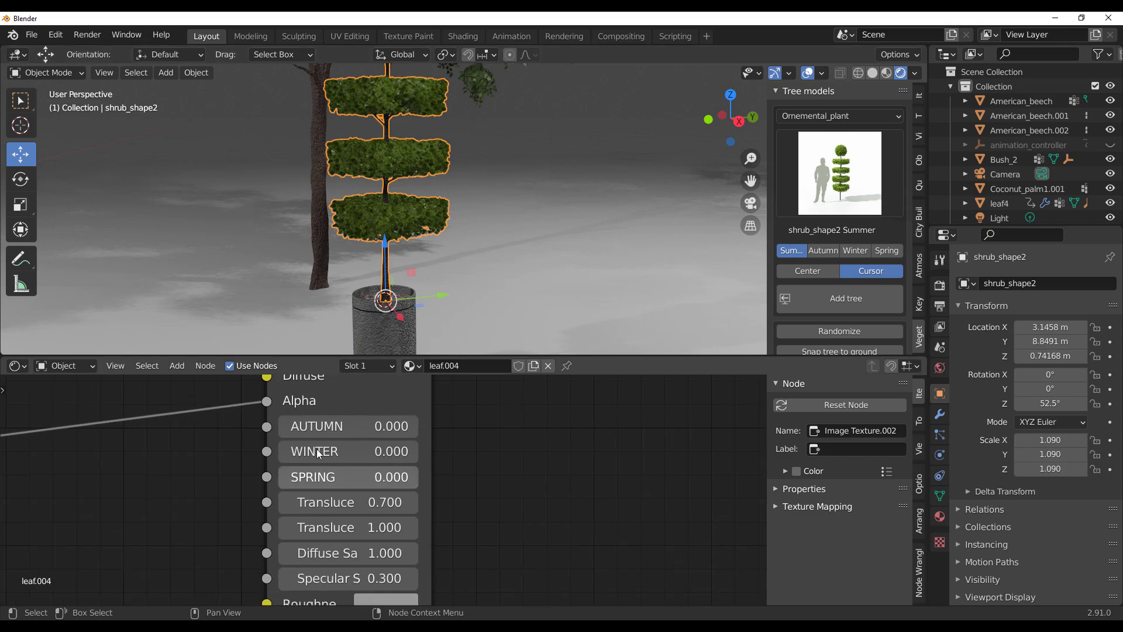
{"action": "left_click_drag", "start_coordinate": [307, 455], "coordinate": [322, 426]}
{"action": "left_click_drag", "start_coordinate": [304, 477], "coordinate": [391, 477]}
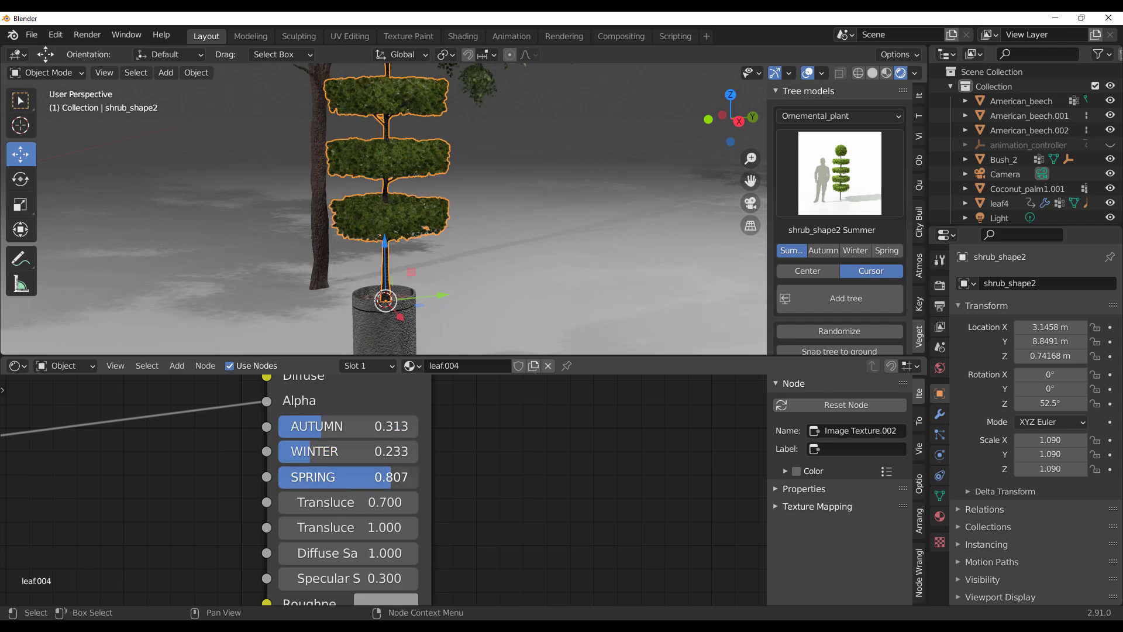
Step: Set the shrub leaf's AUTUMN to 0.153, WINTER to 0.800 and SPRING to 0.427, and inspect it unselected beside the beech
{"action": "left_click_drag", "start_coordinate": [310, 451], "coordinate": [418, 451]}
{"action": "left_click_drag", "start_coordinate": [314, 427], "coordinate": [320, 427]}
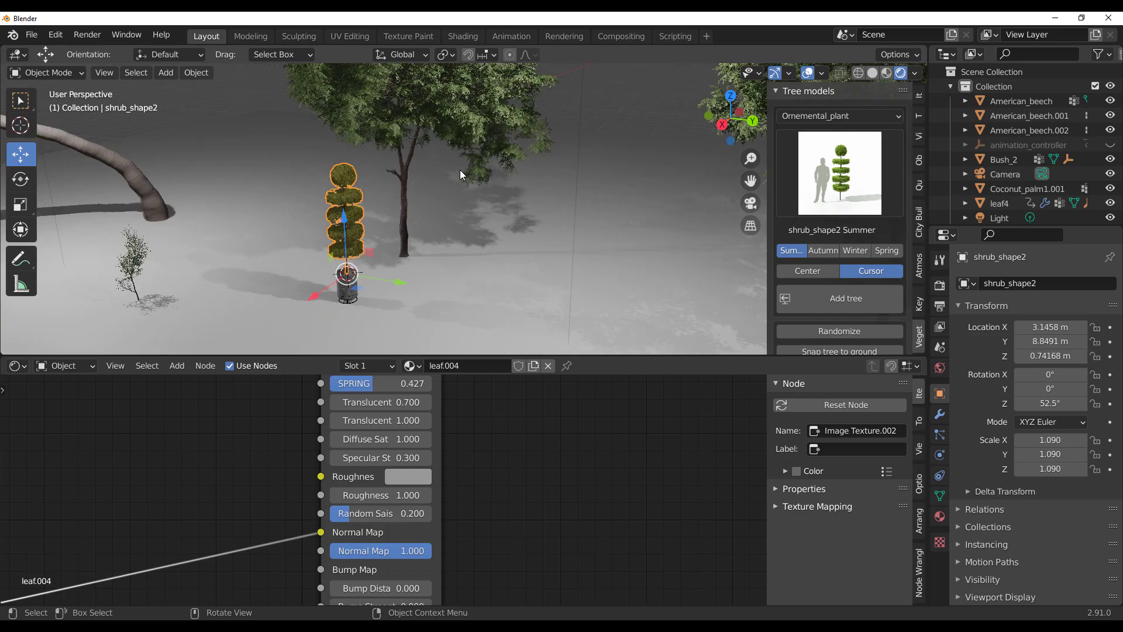
{"action": "scroll", "coordinate": [459, 170], "scroll_direction": "up", "scroll_amount": 5}
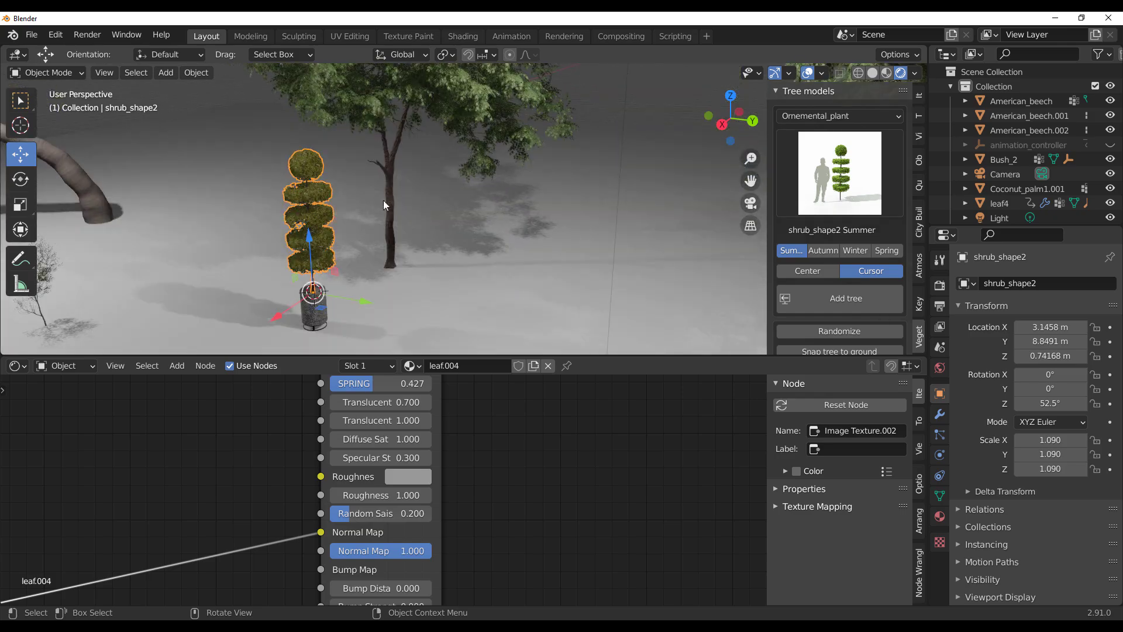
{"action": "scroll", "coordinate": [412, 208], "scroll_direction": "down", "scroll_amount": 5}
{"action": "mouse_move", "coordinate": [412, 208]}
{"action": "middle_mouse_down"}
{"action": "mouse_move", "coordinate": [406, 226]}
{"action": "mouse_move", "coordinate": [417, 200]}
{"action": "middle_mouse_up"}
{"action": "left_click", "coordinate": [517, 169]}
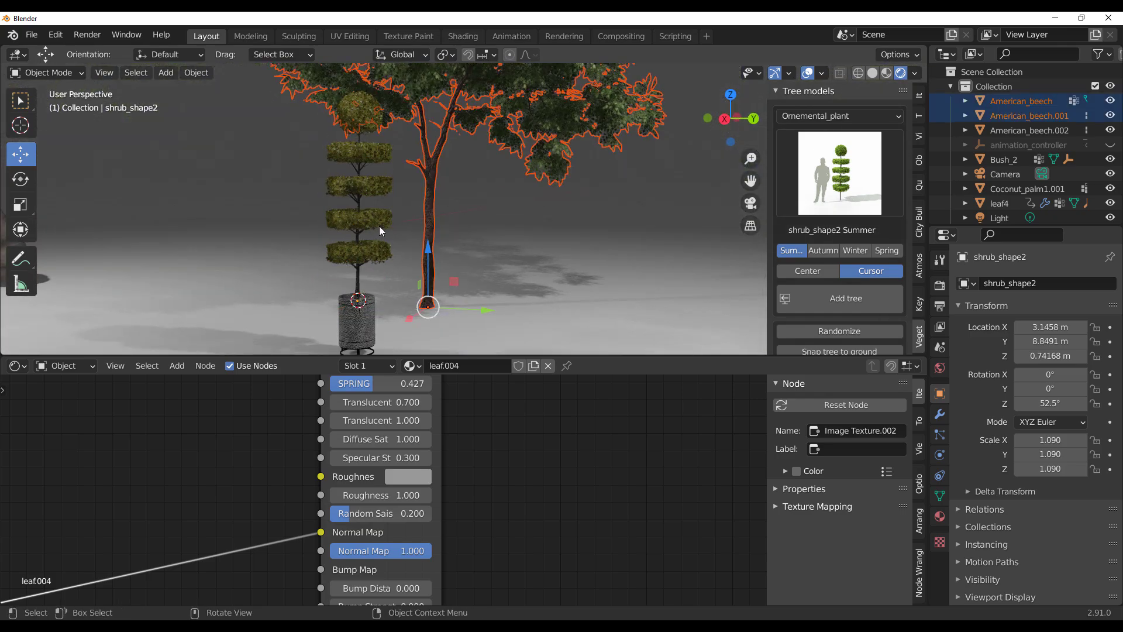
{"action": "left_click", "coordinate": [476, 193]}
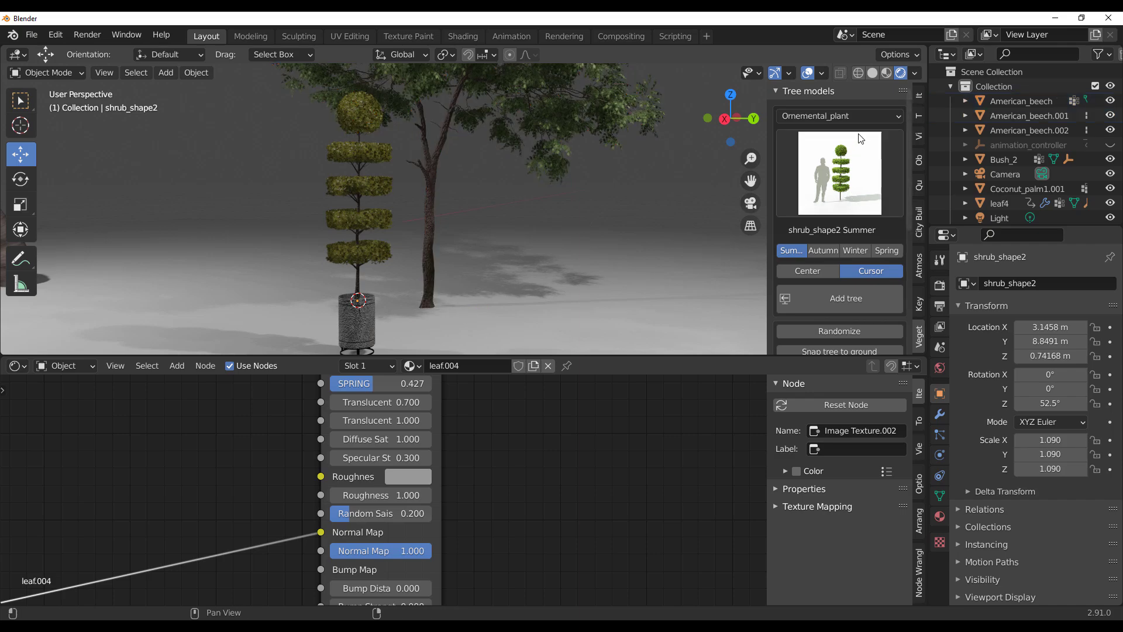
Step: Switch the Vegetation model category to Tree and browse the available tree models and other categories
{"action": "left_click", "coordinate": [851, 115]}
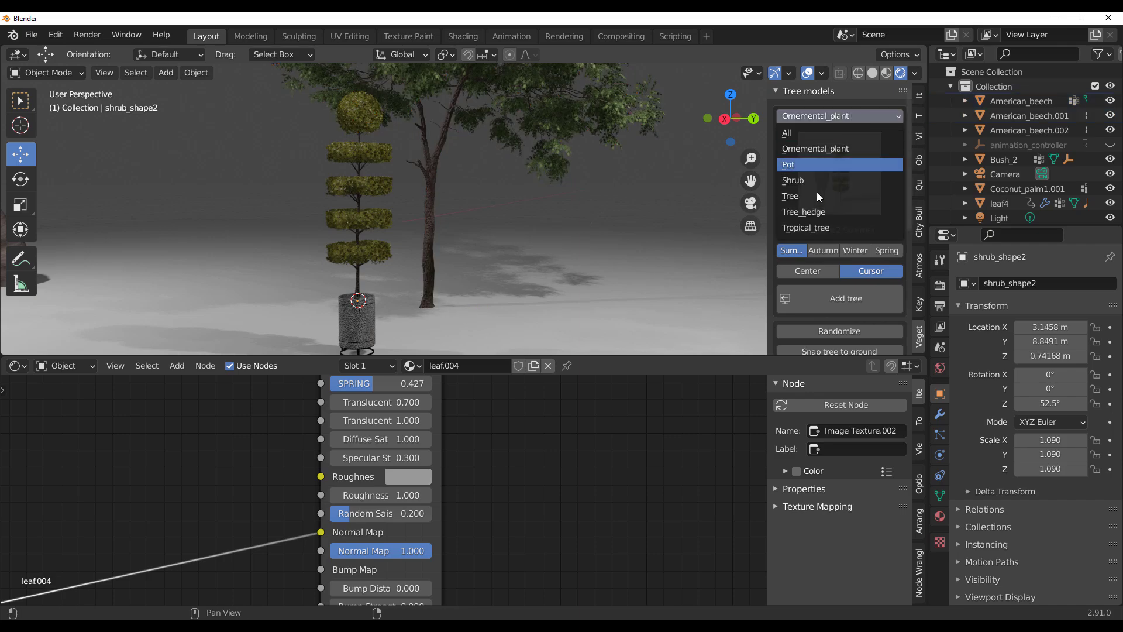
{"action": "left_click", "coordinate": [813, 195]}
{"action": "left_click", "coordinate": [834, 189]}
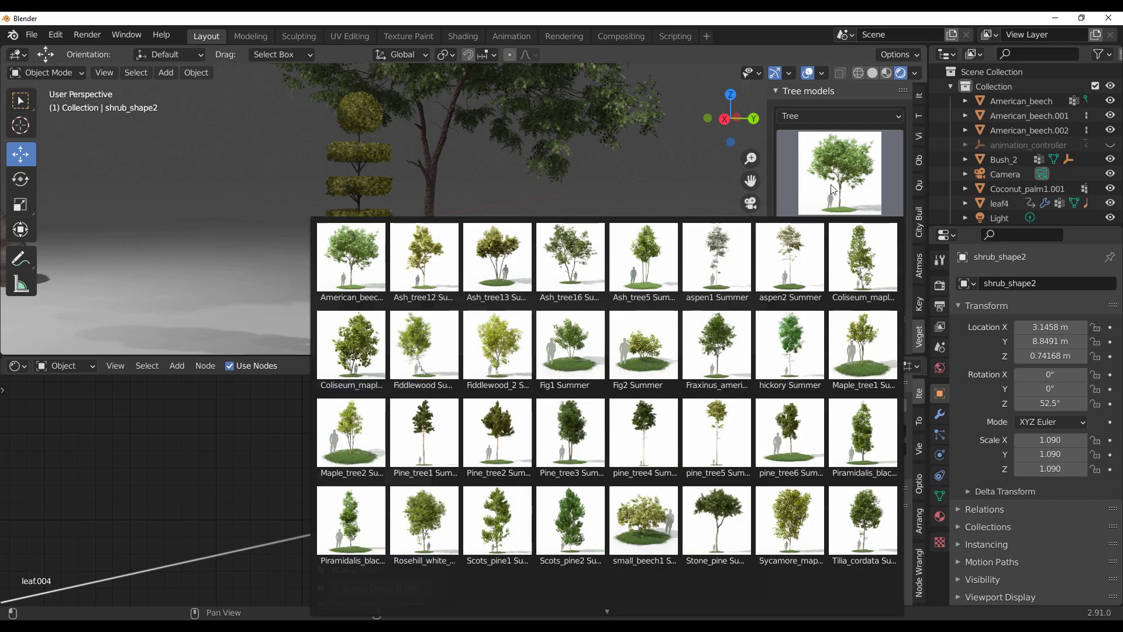
{"action": "middle_click_drag", "start_coordinate": [493, 443], "coordinate": [472, 520]}
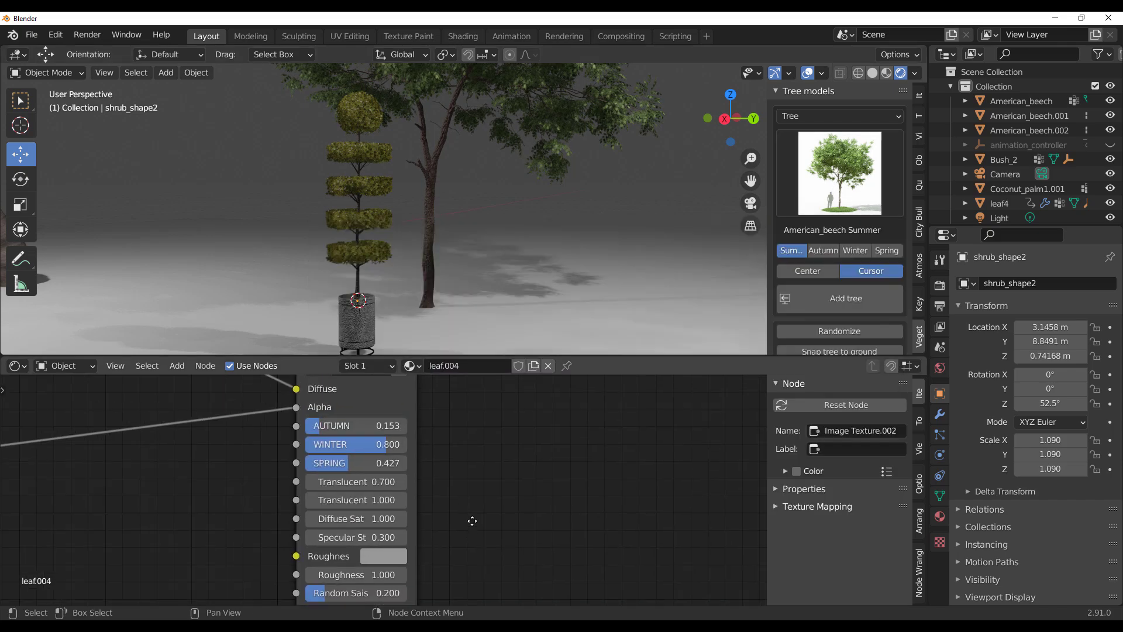
{"action": "left_click", "coordinate": [862, 117]}
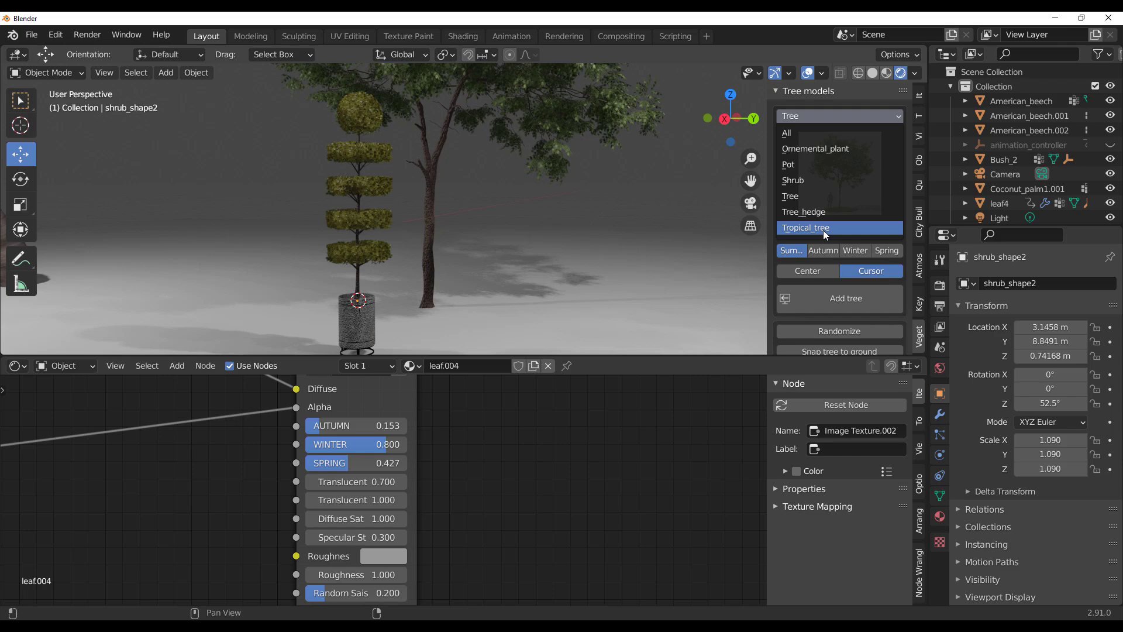
{"action": "left_click", "coordinate": [585, 165]}
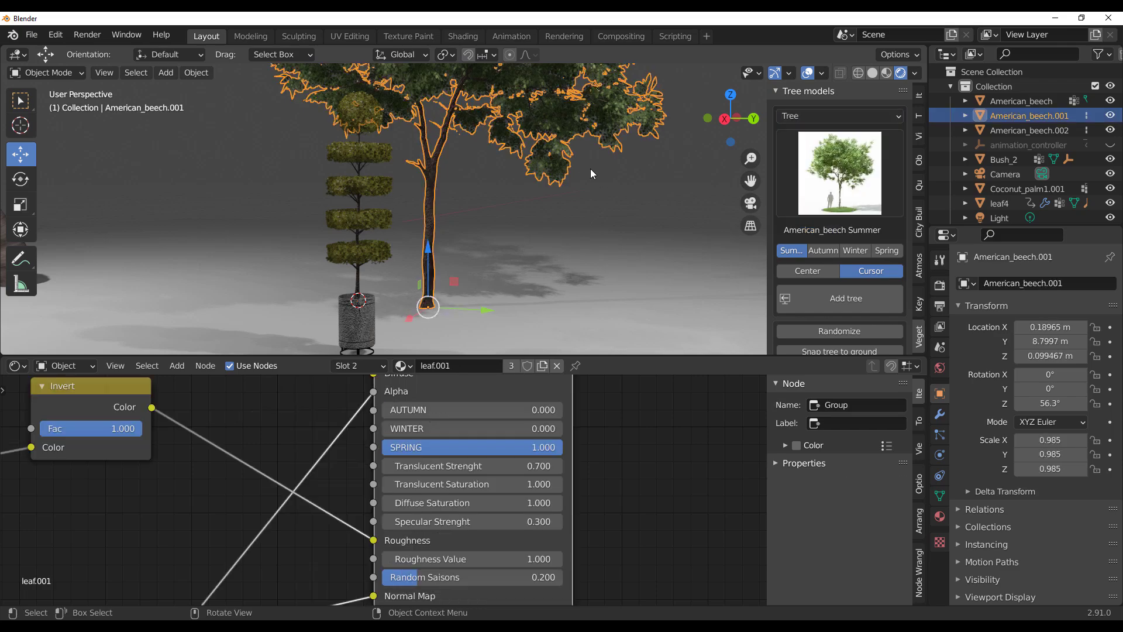
{"action": "left_click", "coordinate": [615, 179]}
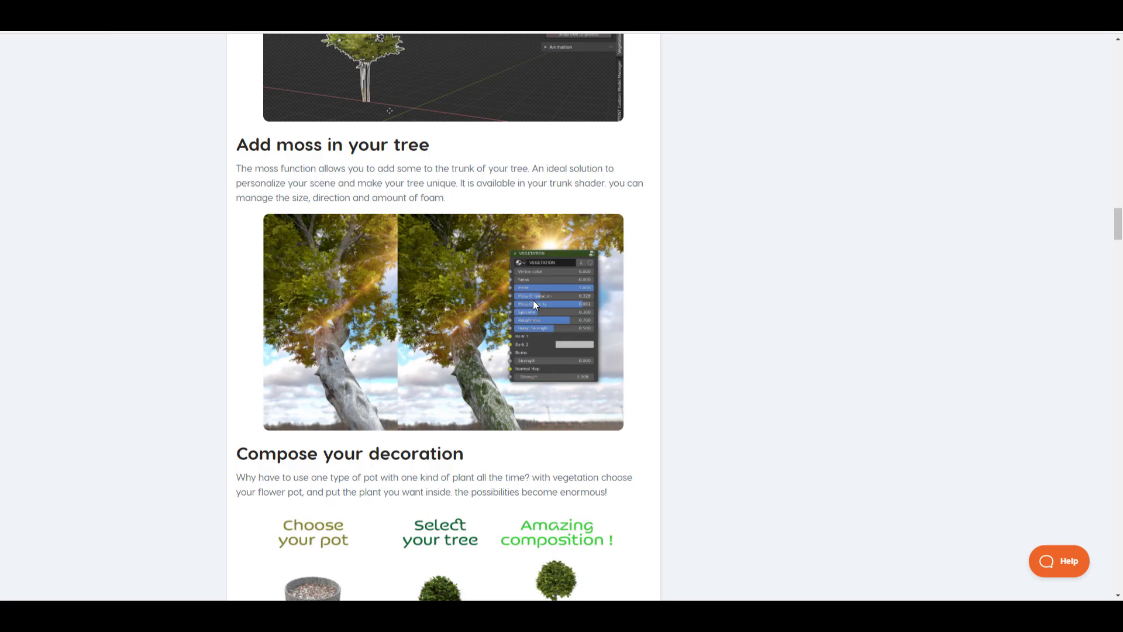
Step: Switch to the browser and read the Vegetation product page from the moss feature down to the asset library
{"action": "scroll", "coordinate": [532, 300], "scroll_direction": "down", "scroll_amount": 7}
{"action": "scroll", "coordinate": [532, 300], "scroll_direction": "down", "scroll_amount": 15}
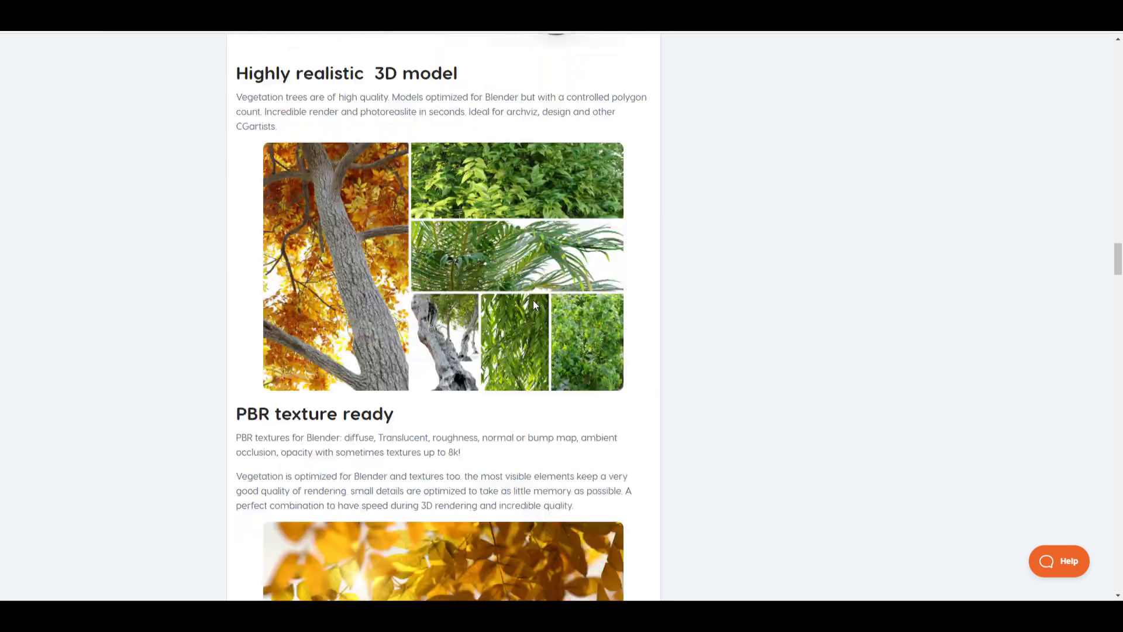
{"action": "scroll", "coordinate": [504, 297], "scroll_direction": "up", "scroll_amount": 8}
{"action": "scroll", "coordinate": [443, 220], "scroll_direction": "up", "scroll_amount": 6}
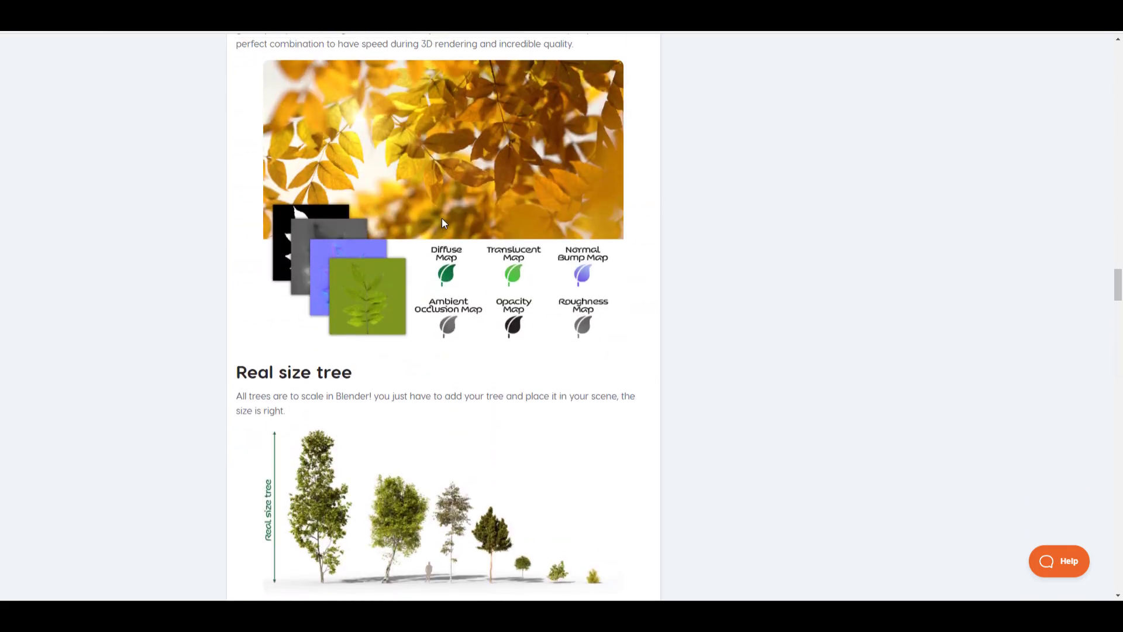
{"action": "scroll", "coordinate": [442, 220], "scroll_direction": "down", "scroll_amount": 11}
{"action": "scroll", "coordinate": [442, 219], "scroll_direction": "up", "scroll_amount": 4}
{"action": "scroll", "coordinate": [442, 218], "scroll_direction": "down", "scroll_amount": 11}
{"action": "scroll", "coordinate": [443, 219], "scroll_direction": "up", "scroll_amount": 4}
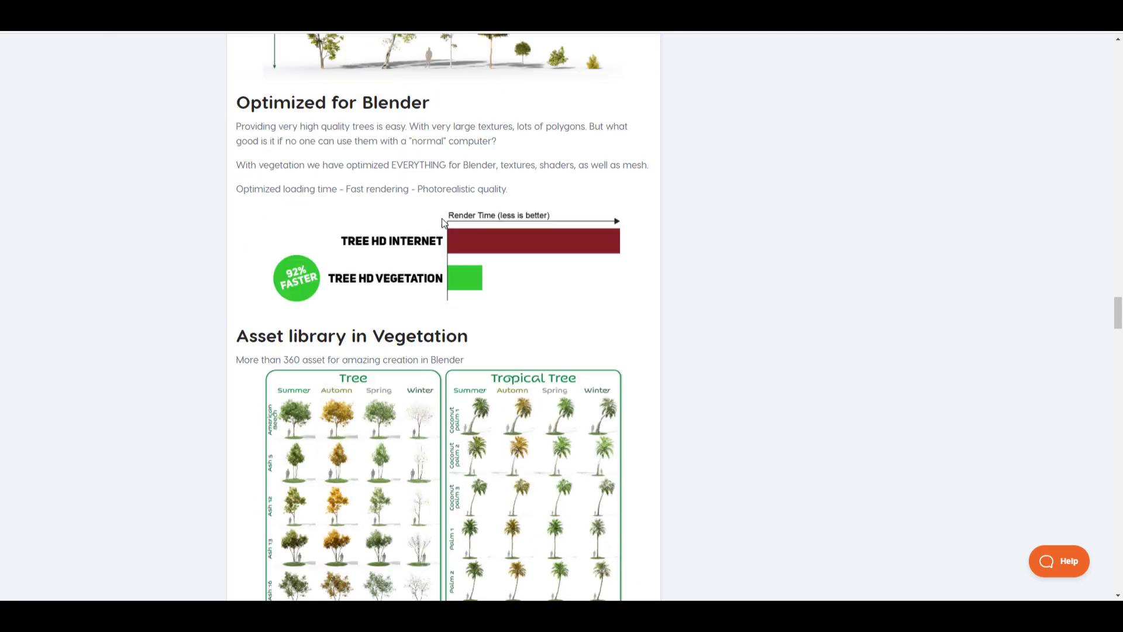
{"action": "scroll", "coordinate": [442, 223], "scroll_direction": "down", "scroll_amount": 3}
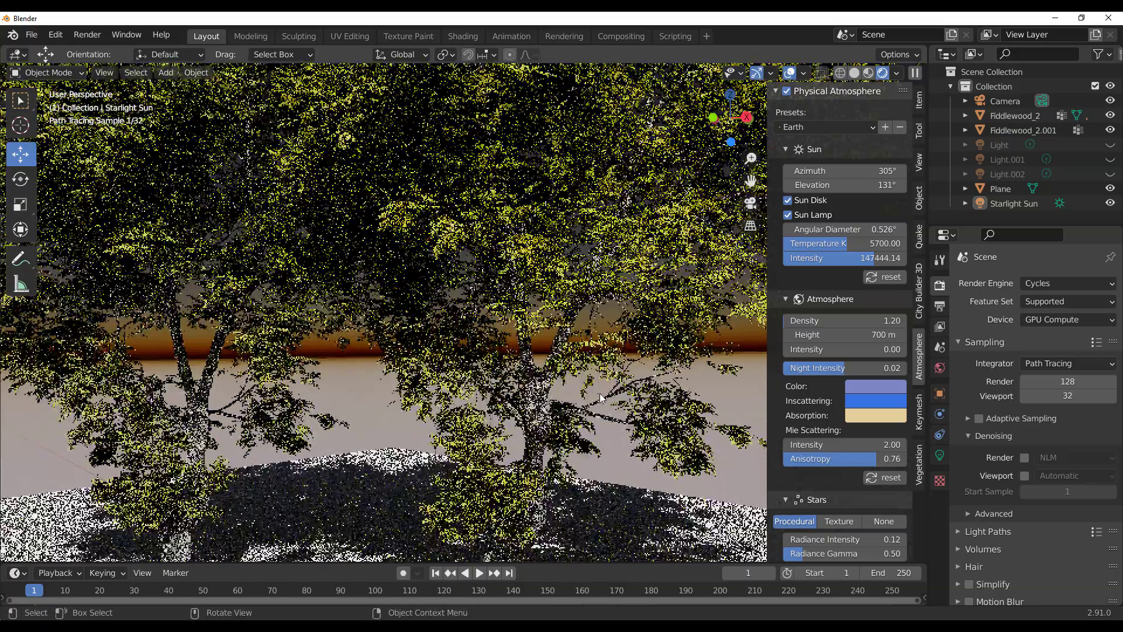
Step: Switch to the Blender scene with the Fiddlewood trees and examine their path-traced trunk and foliage up close
{"action": "scroll", "coordinate": [508, 331], "scroll_direction": "up", "scroll_amount": 6}
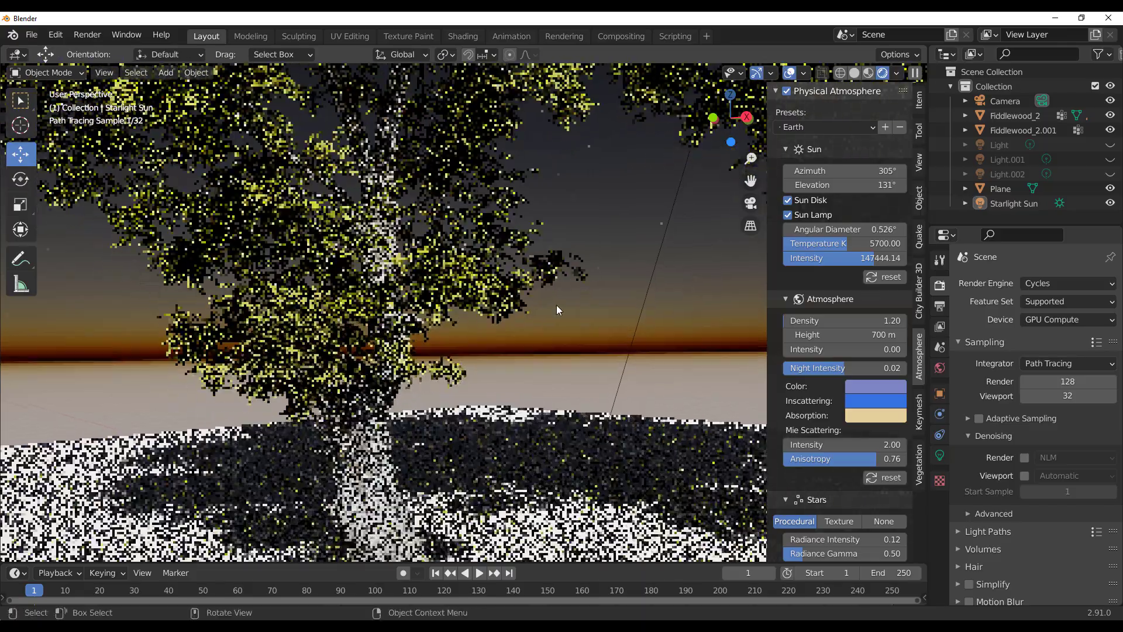
{"action": "middle_click_drag", "start_coordinate": [452, 449], "coordinate": [469, 426]}
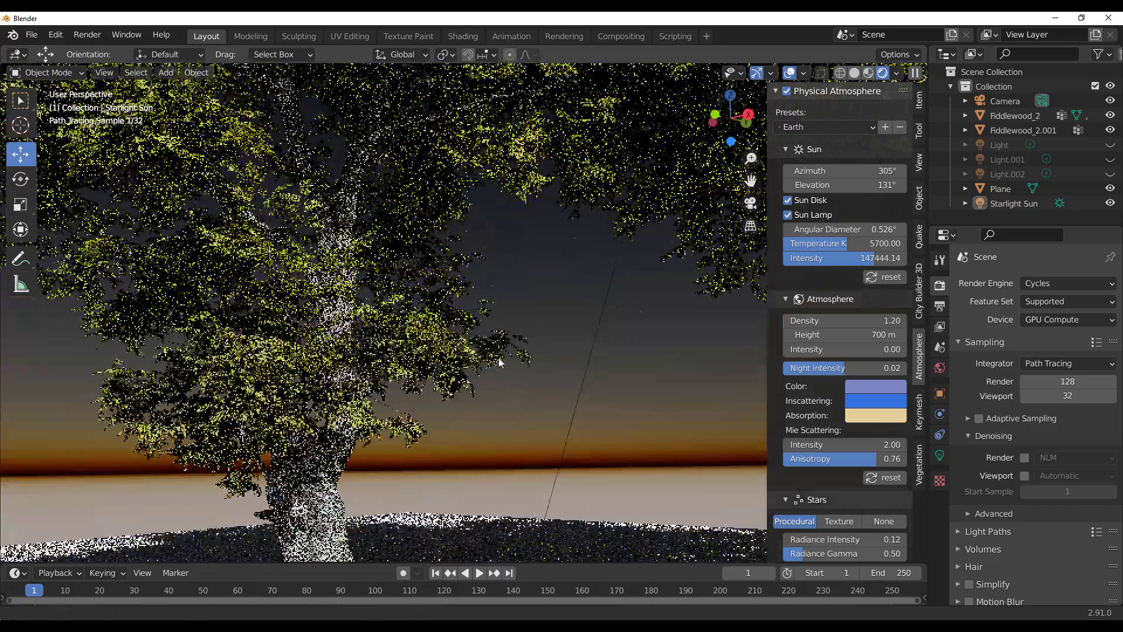